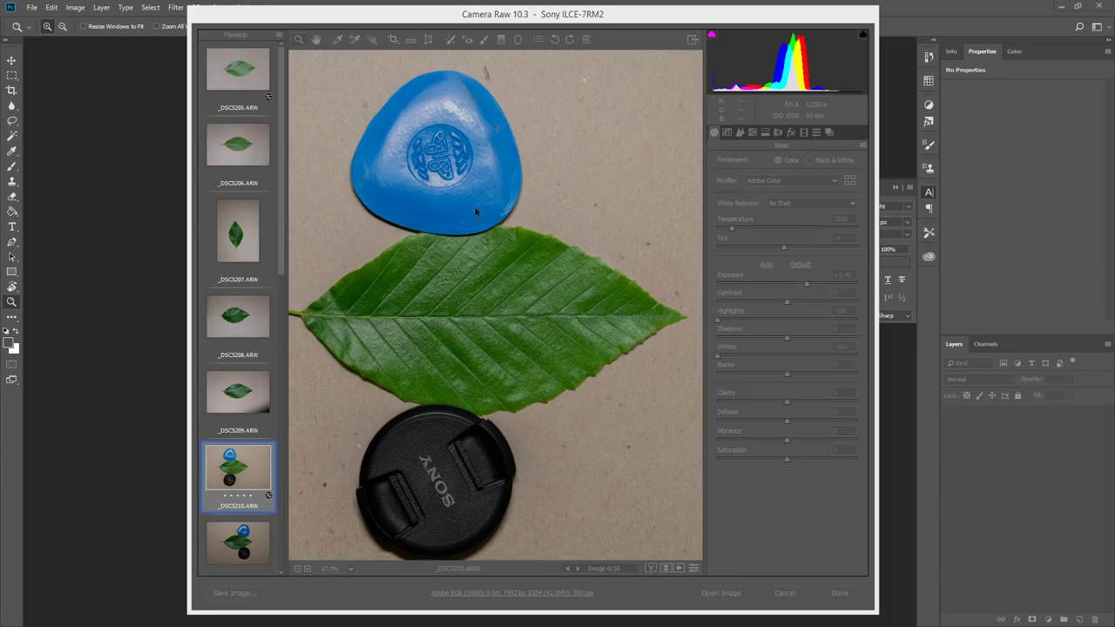
Examine the leaf in _DSC5210.ARW up close alongside the blue object and lens cap.
left_click(480, 282)
key("alt")
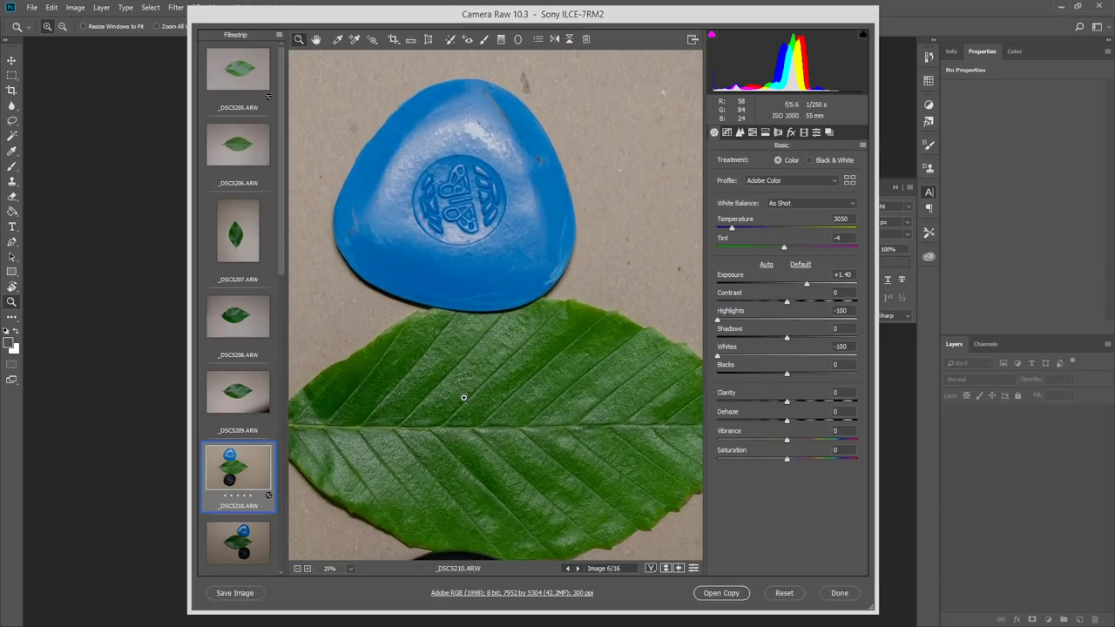
left_click(463, 398, "alt")
left_click(504, 303)
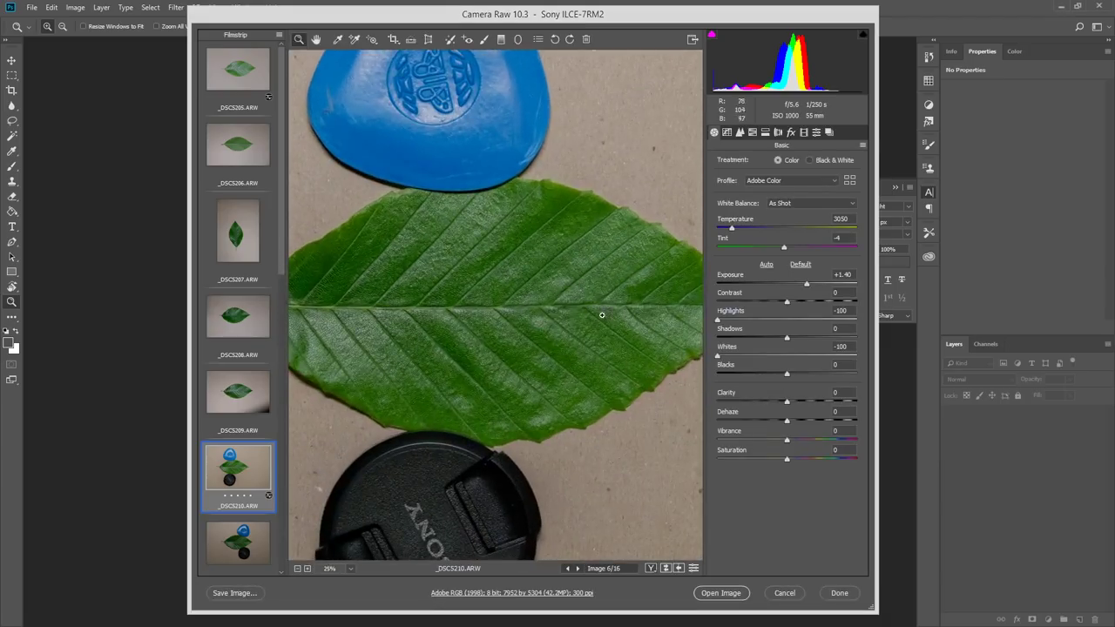
left_click_drag(604, 315, 462, 304)
left_click_drag(294, 304, 437, 340)
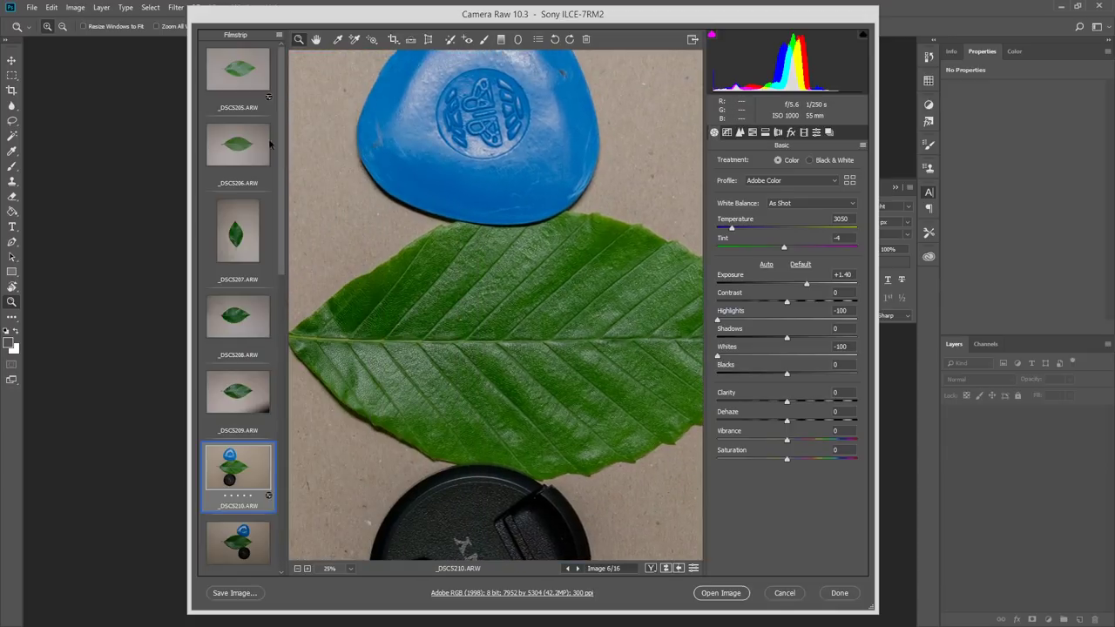
Review the leaf photos _DSC5205.ARW through _DSC5209.ARW one after another.
left_click(259, 90)
left_click(255, 128)
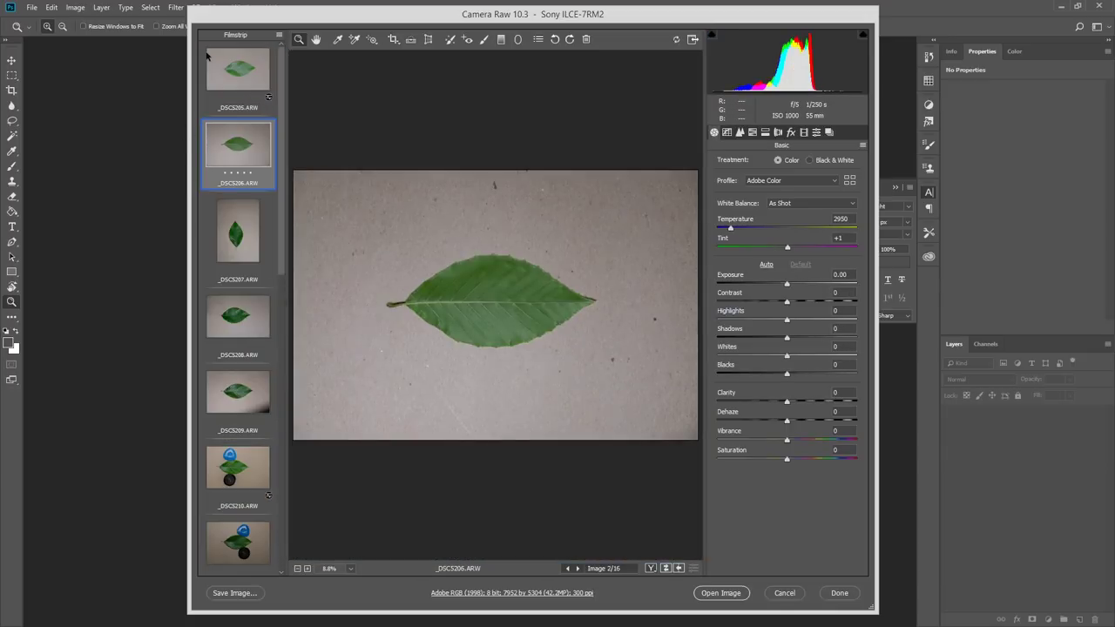
left_click(240, 69)
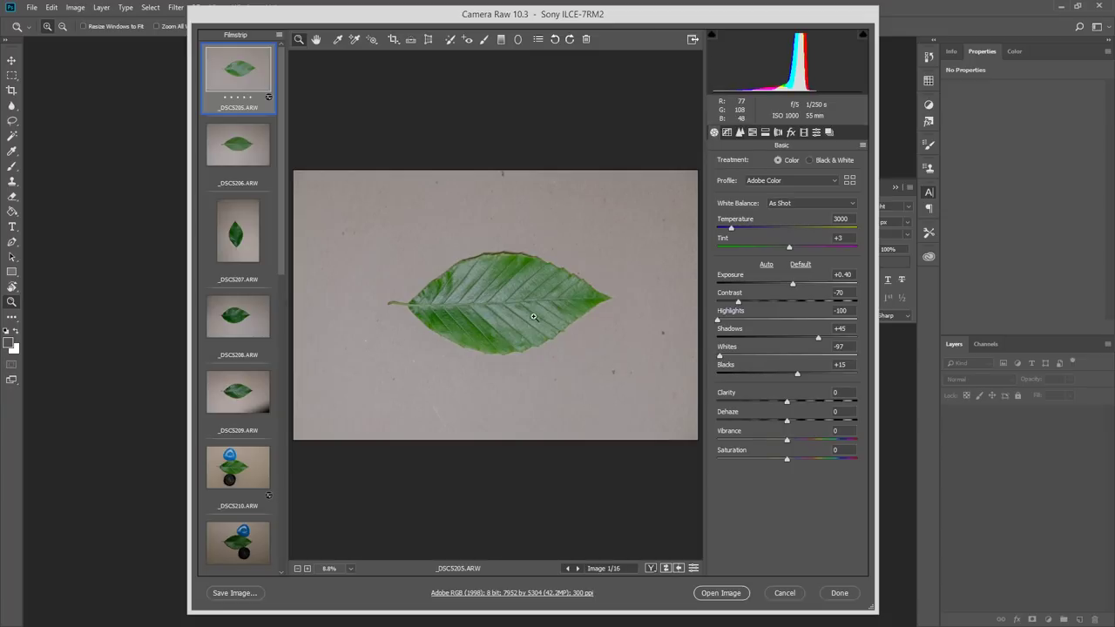
left_click(240, 154)
left_click(225, 248)
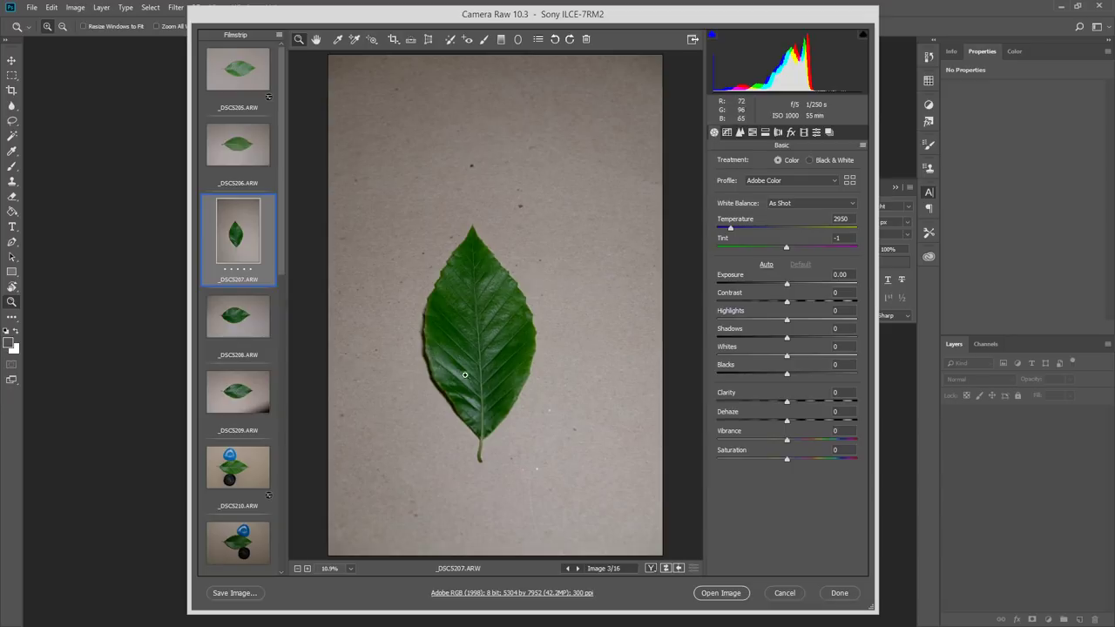
left_click(246, 319)
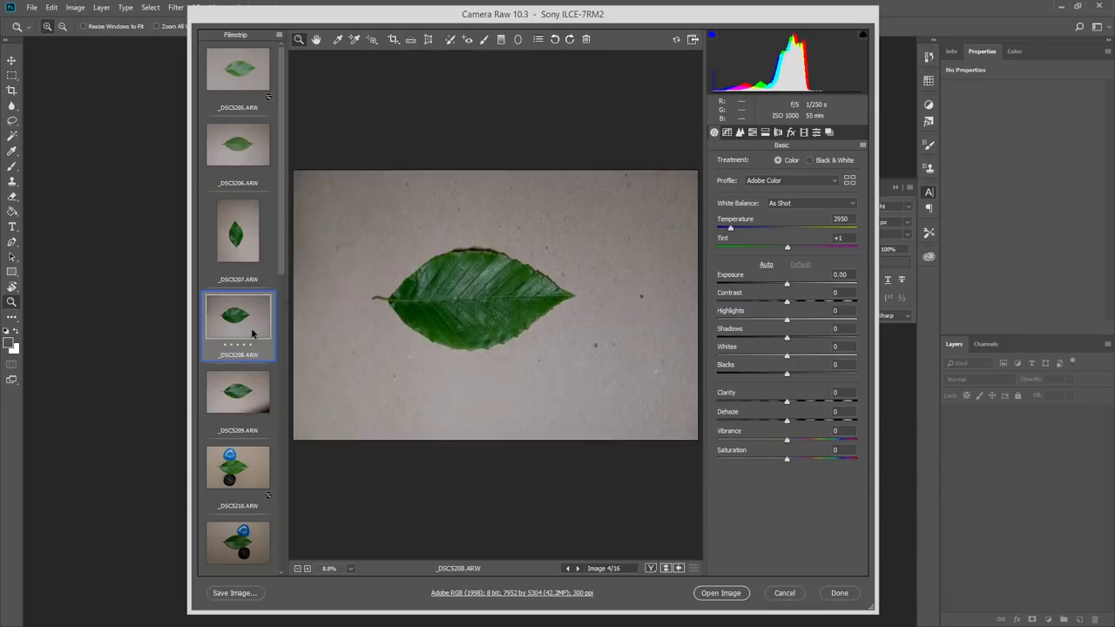
left_click(254, 386)
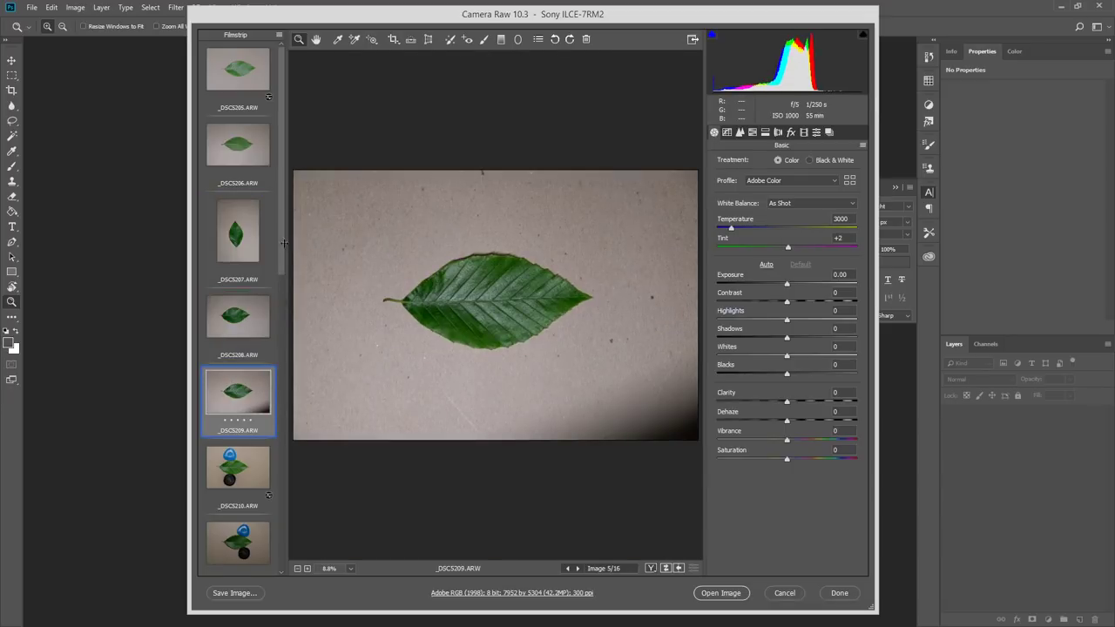
left_click_drag(283, 244, 281, 293)
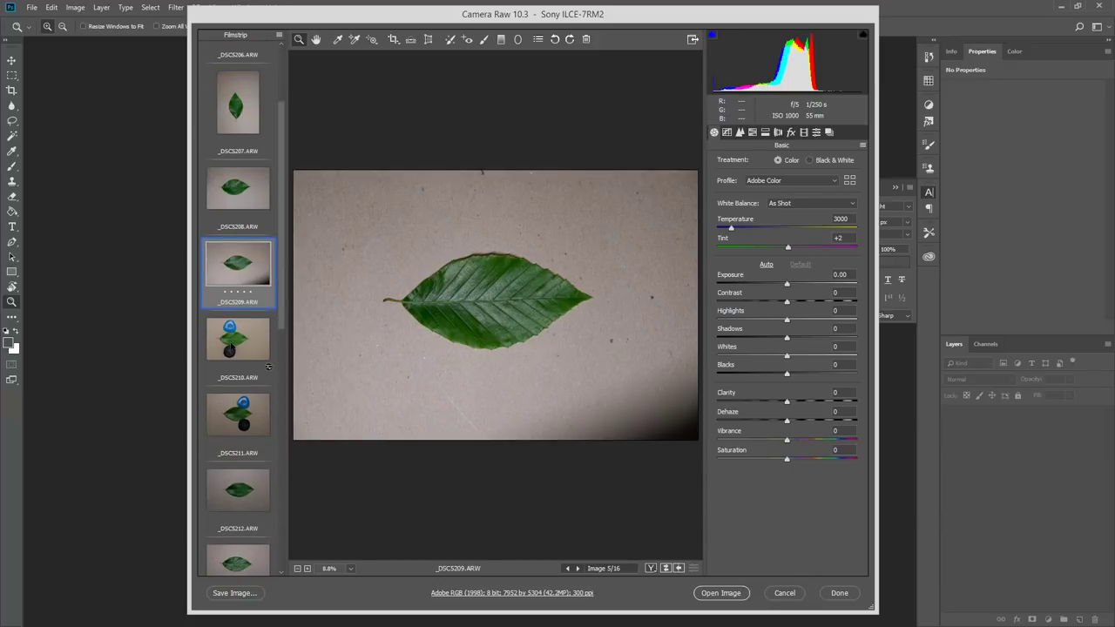
Open _DSC5210.ARW again and examine the leaf's surface, edges and surrounding objects at several magnifications.
left_click(268, 366)
left_click(427, 272)
mouse_move(500, 377)
left_mouse_down()
mouse_move(566, 375)
mouse_move(492, 374)
left_mouse_up()
left_click_drag(633, 341, 658, 338)
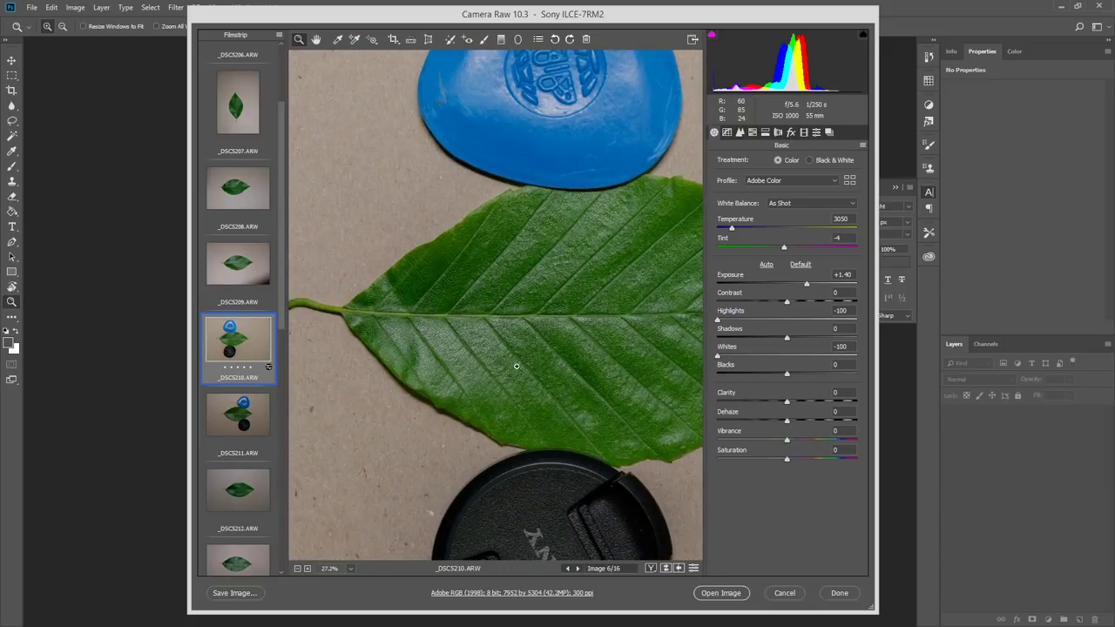
scroll(509, 365, "up", 4)
left_click_drag(600, 398, 488, 549)
left_click_drag(584, 446, 378, 305)
scroll(378, 305, "down", 8)
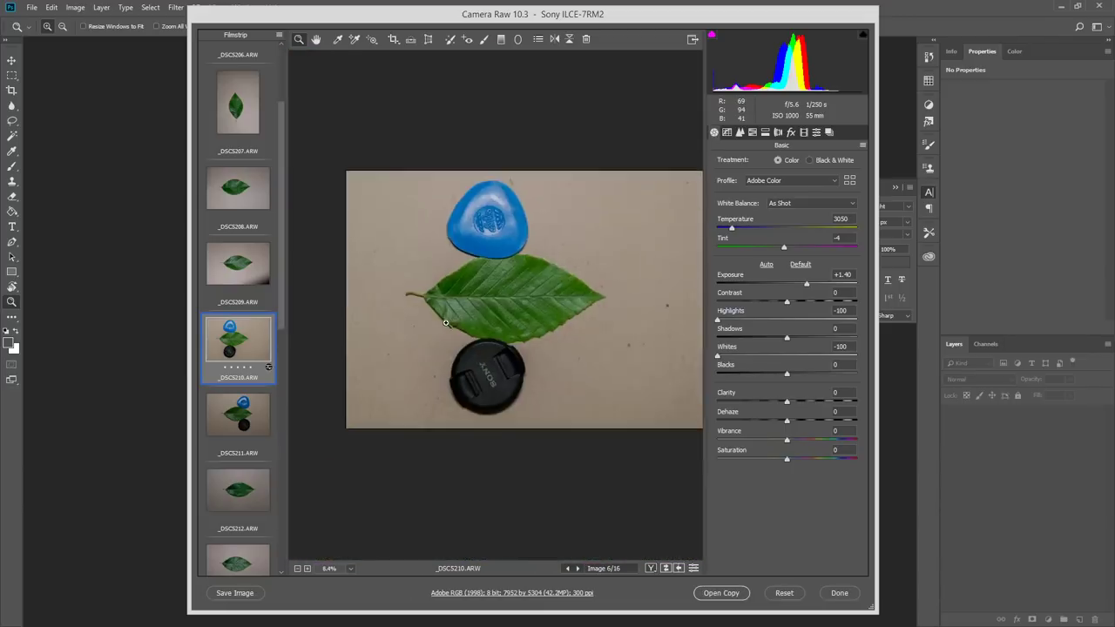
scroll(461, 323, "up", 3)
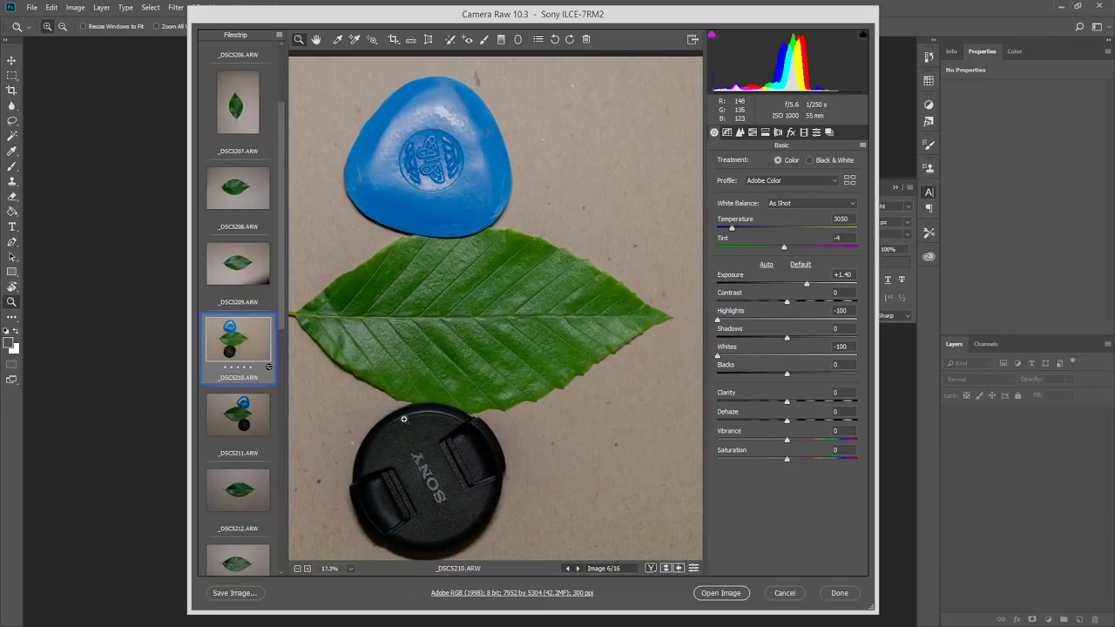
left_click_drag(443, 327, 490, 299)
Compare the lighting in _DSC5211.ARW with that in _DSC5210.ARW.
left_click(248, 414)
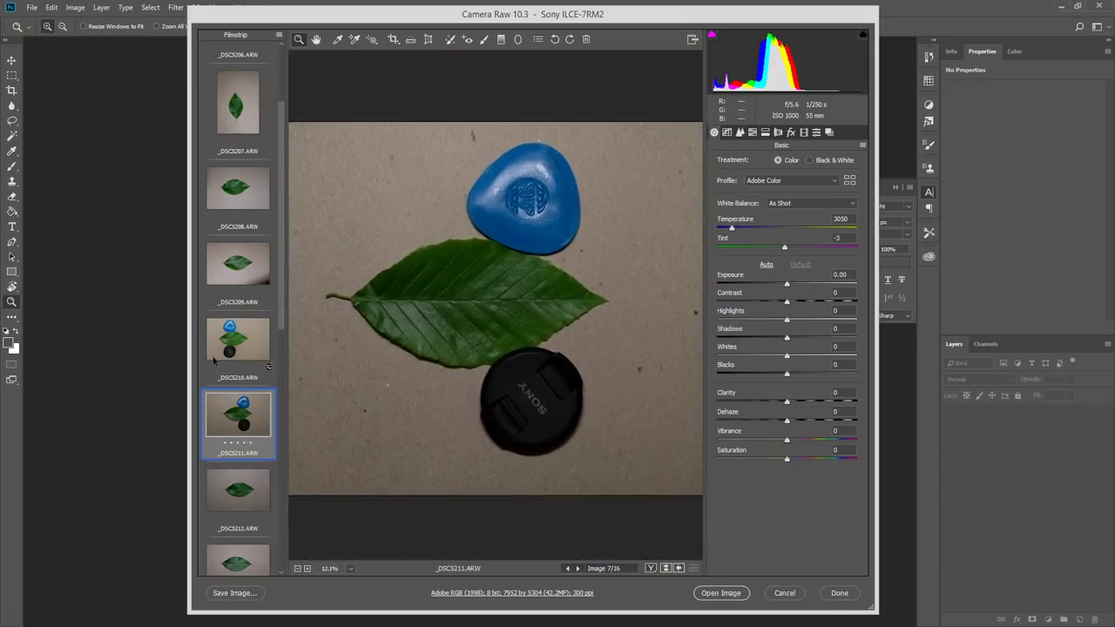
left_click(219, 353)
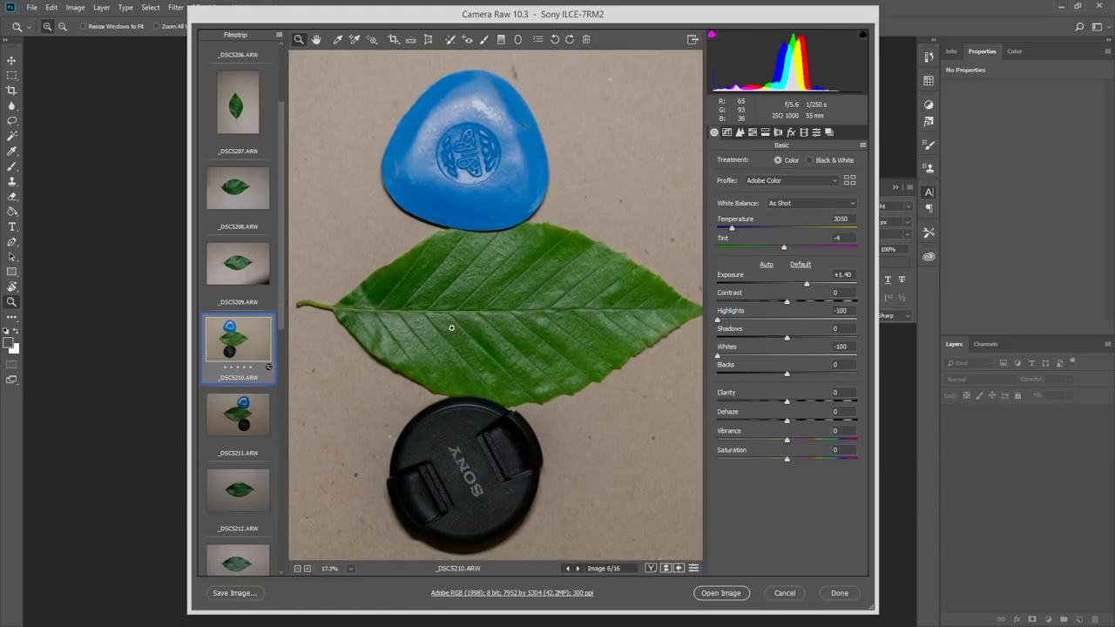
left_click(234, 407)
left_click(247, 347)
Raise the exposure of _DSC5210.ARW to +1.70 and inspect the leaf's surface at 100%.
left_click(447, 317)
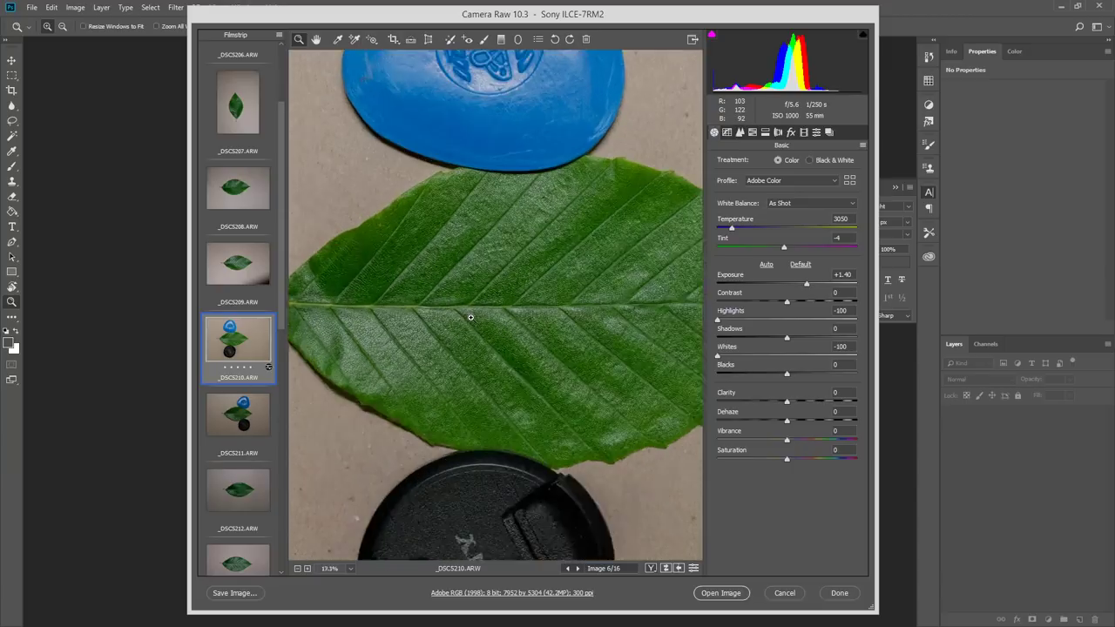
left_click_drag(807, 292, 811, 288)
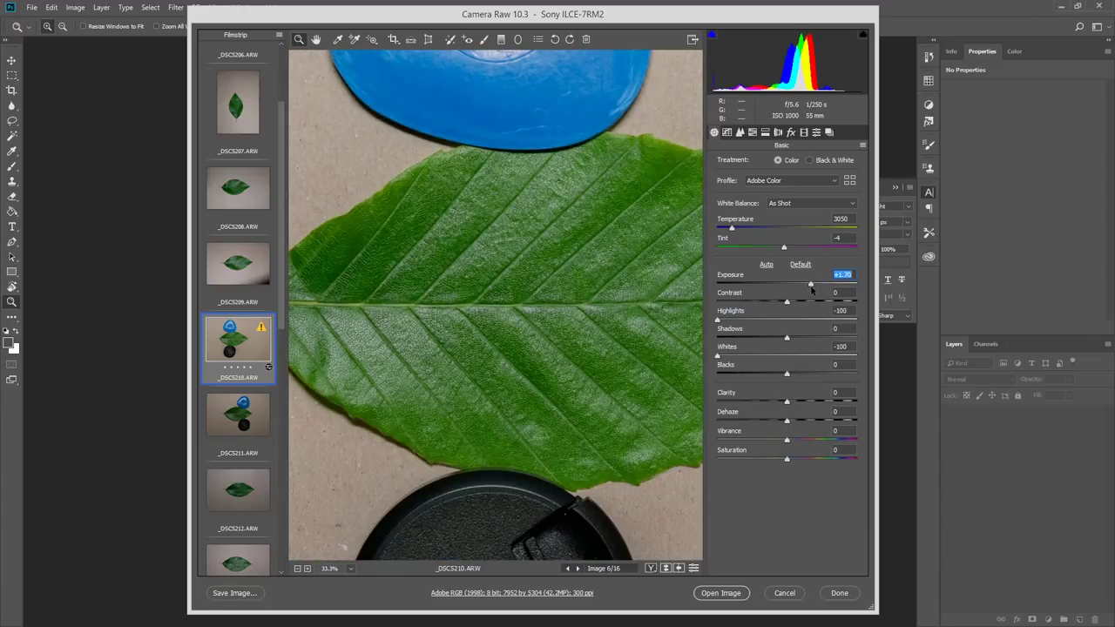
left_click_drag(621, 275, 471, 271)
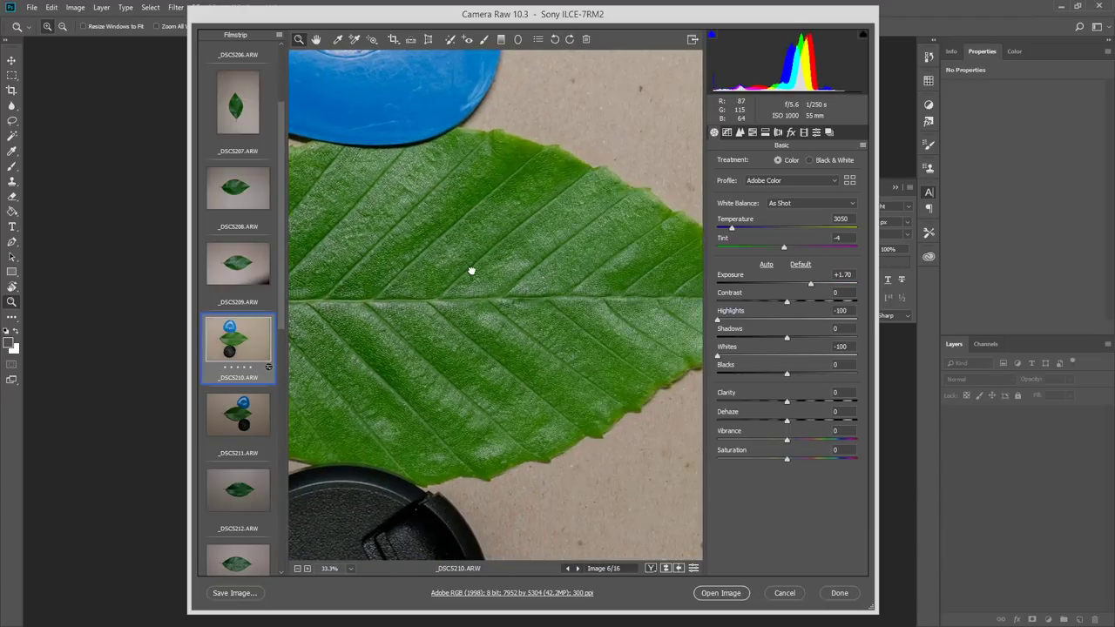
left_click(506, 299)
left_click(505, 299)
left_click(505, 299)
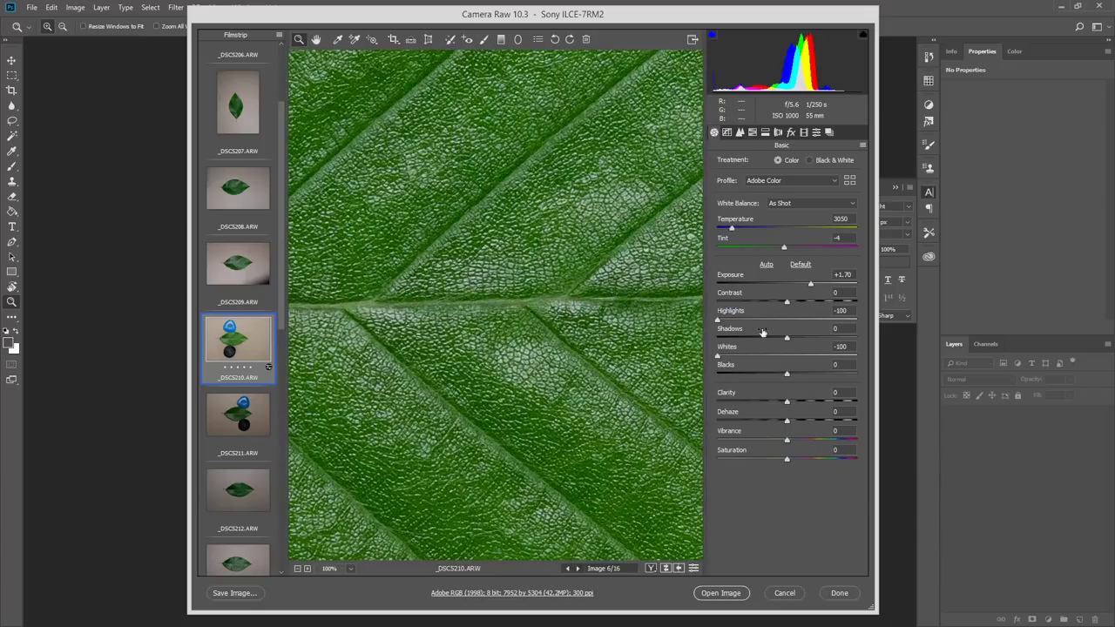
Set the exposure of _DSC5210.ARW to +1.50, contrast to -23, highlights to -86 and blacks to +48.
left_click_drag(744, 321, 644, 317)
left_click_drag(779, 302, 810, 286)
left_click_drag(409, 237, 708, 253)
left_click_drag(527, 260, 543, 277)
left_click_drag(795, 373, 811, 375)
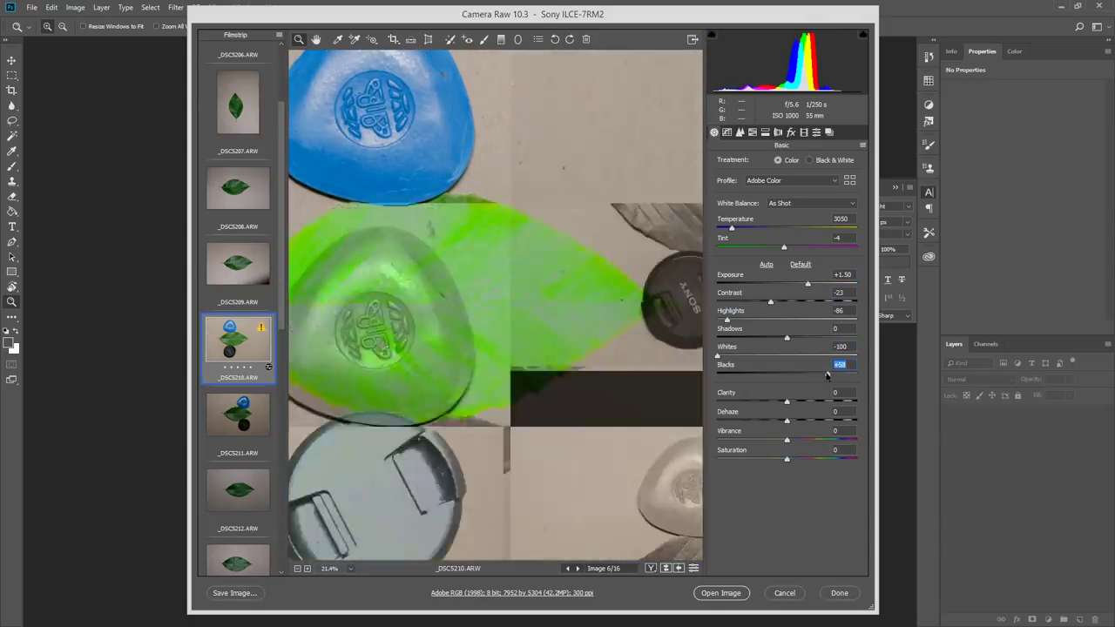
left_click_drag(827, 375, 821, 375)
Set clarity to -22 and dehaze to +23, and adjust the white balance to temperature 2900 and tint -3.
left_click(461, 244)
mouse_move(788, 402)
left_mouse_down()
mouse_move(752, 401)
mouse_move(772, 402)
left_mouse_up()
left_click(490, 314, "alt")
left_click_drag(787, 422, 803, 424)
left_click_drag(582, 359, 638, 356)
left_click_drag(733, 229, 731, 232)
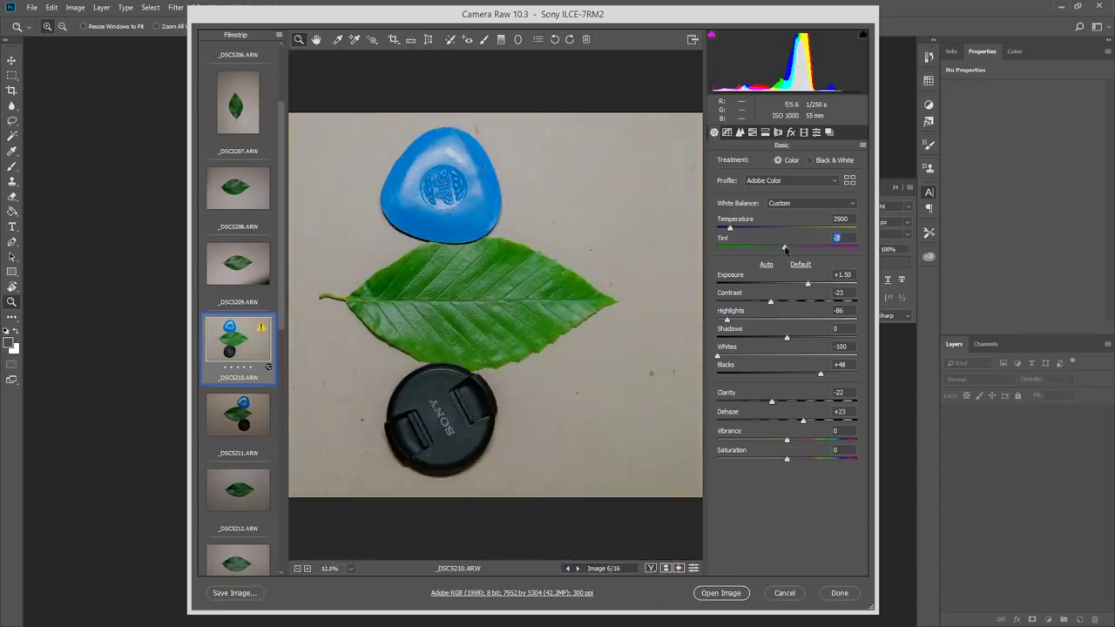
Apply the raw adjustments made on _DSC5210.ARW to _DSC5211.ARW.
left_click(863, 145)
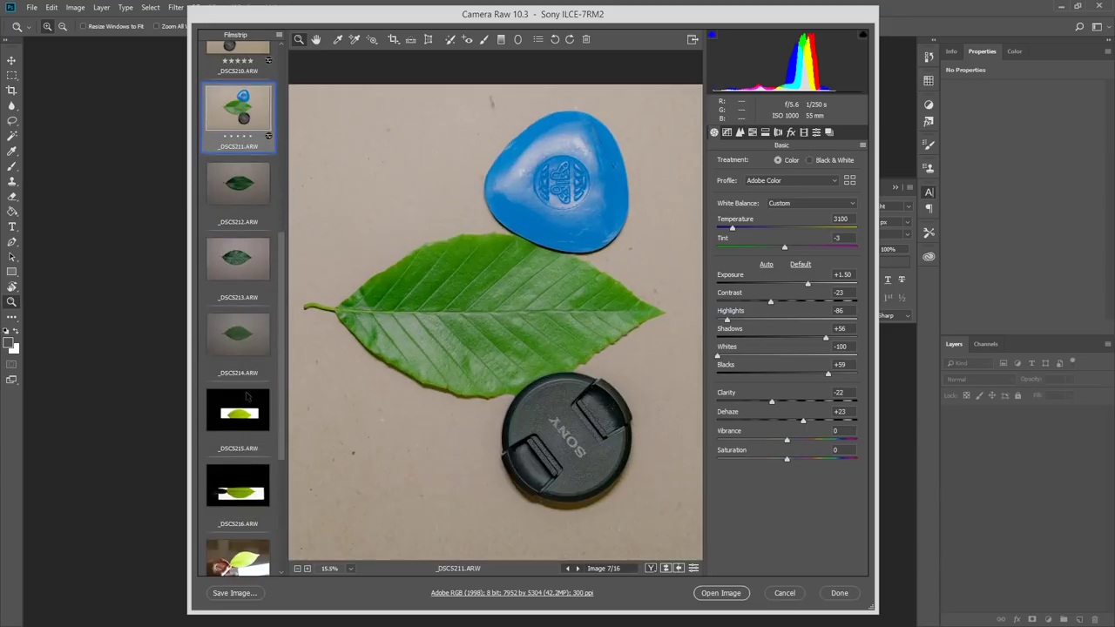
scroll(255, 409, "up", 5)
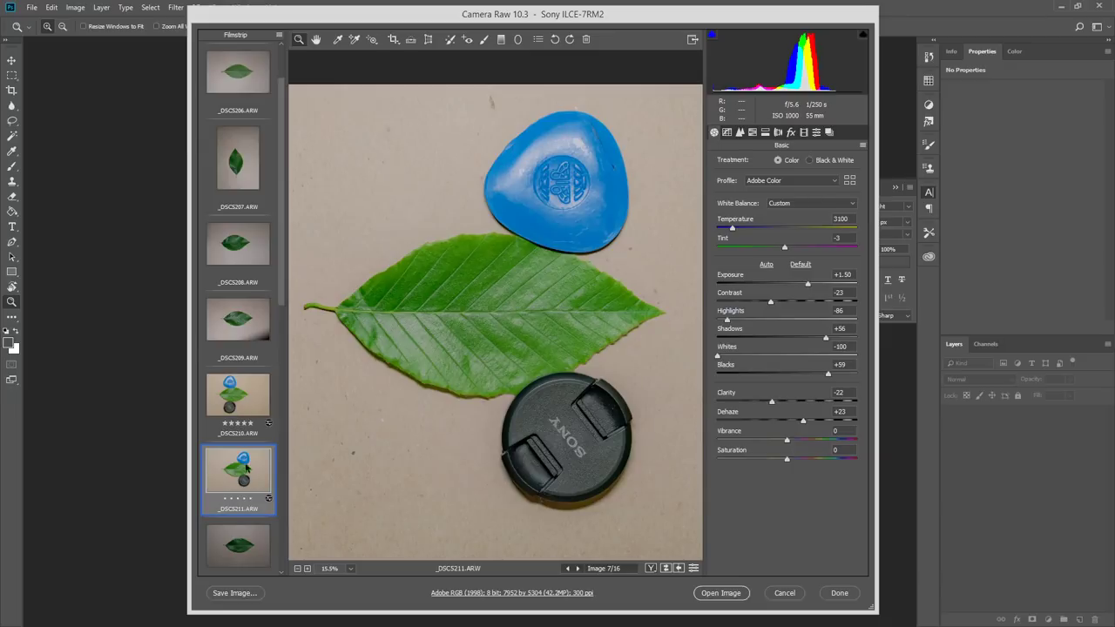
scroll(248, 440, "up", 4)
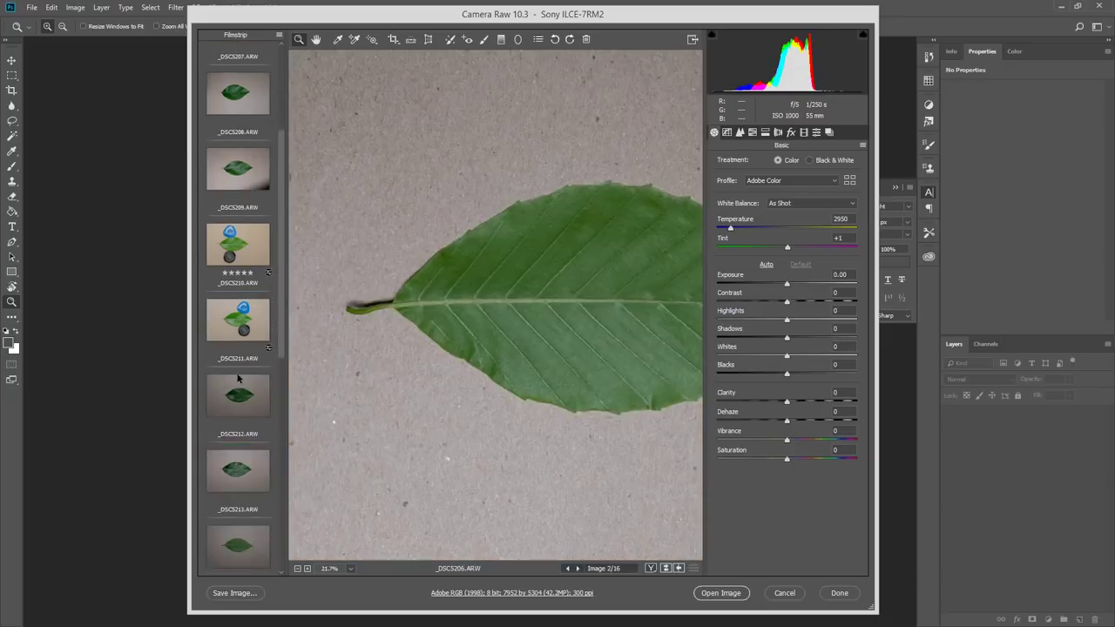
Review the leaf photos _DSC5212.ARW, _DSC5213.ARW and _DSC5214.ARW.
scroll(240, 378, "down", 1)
left_click(240, 376)
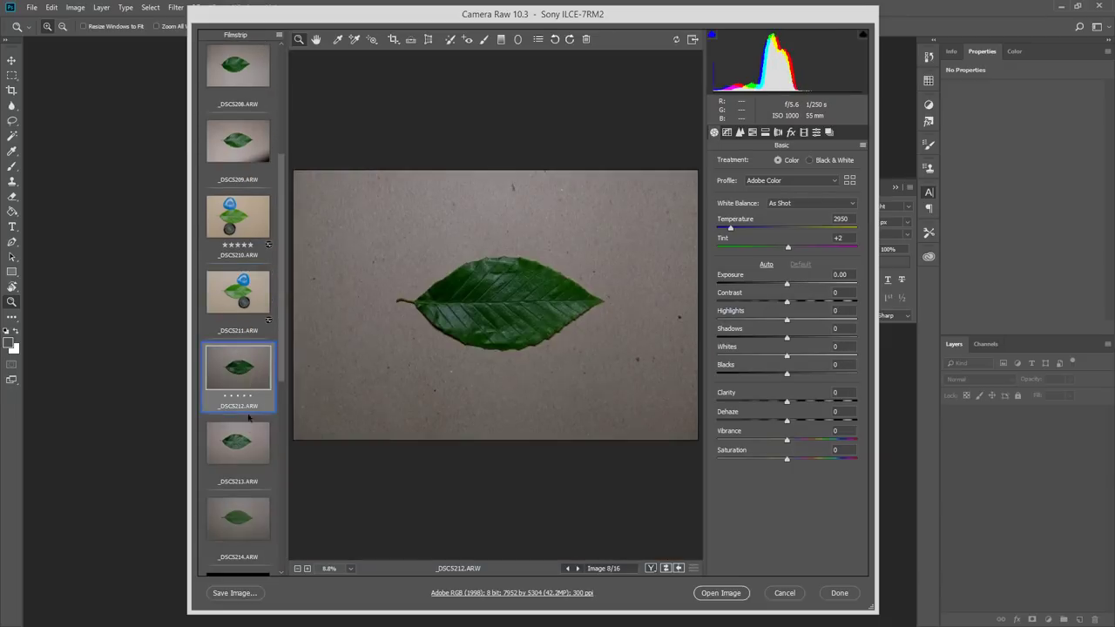
left_click(246, 437)
left_click(237, 525)
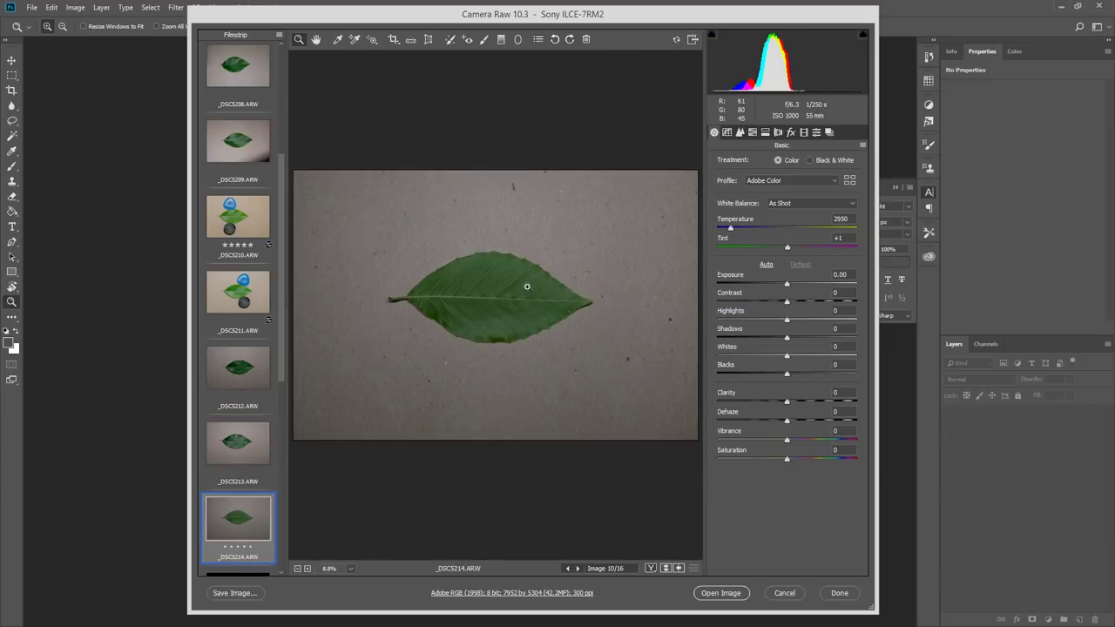
Apply the same adjustments to _DSC5214.ARW with exposure +0.70, highlights -100, shadows +14 and blacks +57.
left_click(900, 279)
left_click_drag(787, 320, 680, 316)
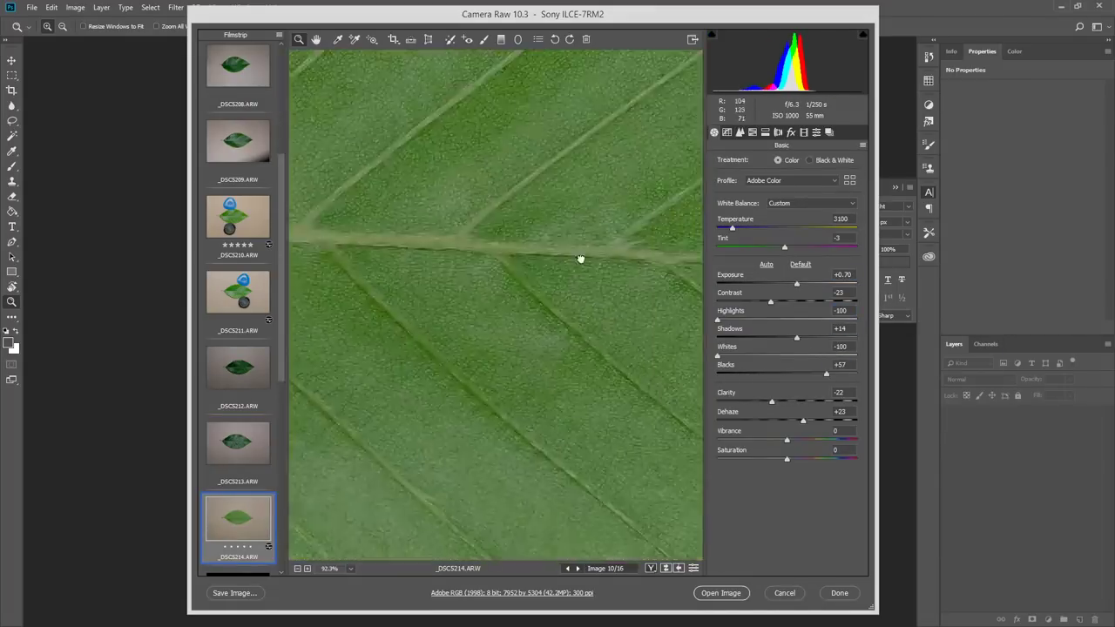
left_click_drag(581, 256, 268, 270)
Compare the adjusted front-side photos _DSC5210.ARW and _DSC5211.ARW with the leaf's back side in _DSC5214.ARW.
left_click(246, 296)
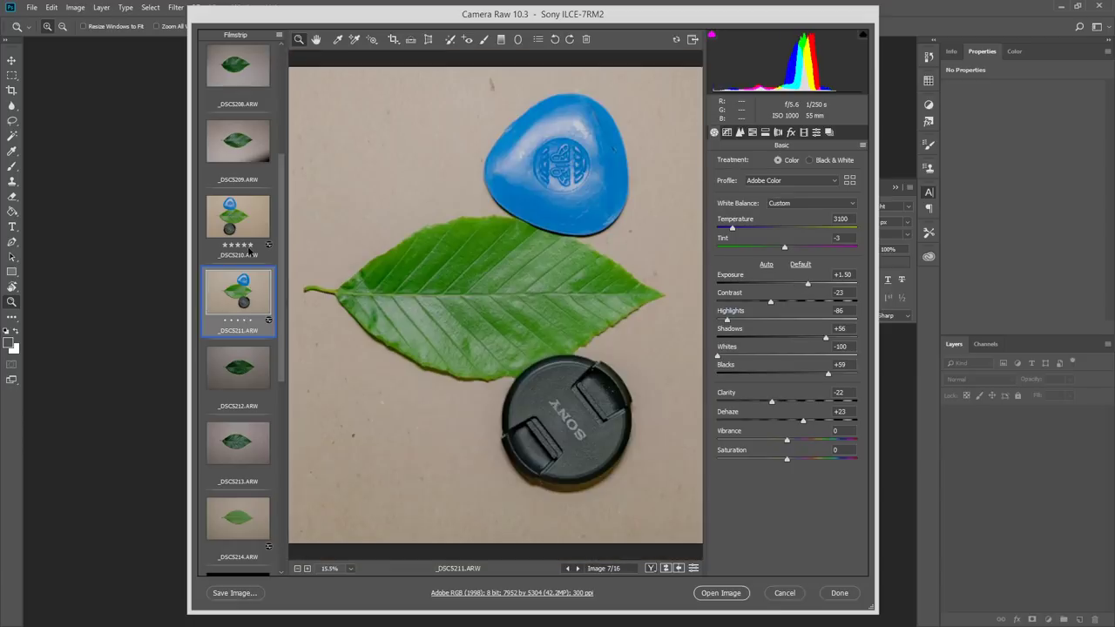
left_click(247, 245)
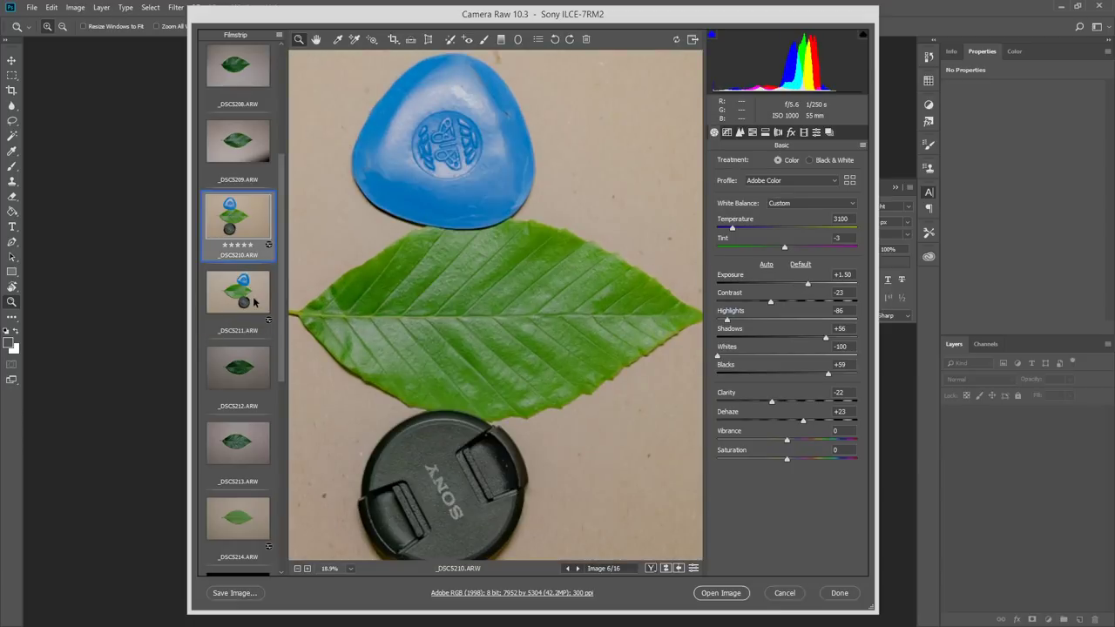
left_click(253, 301)
left_click(249, 523)
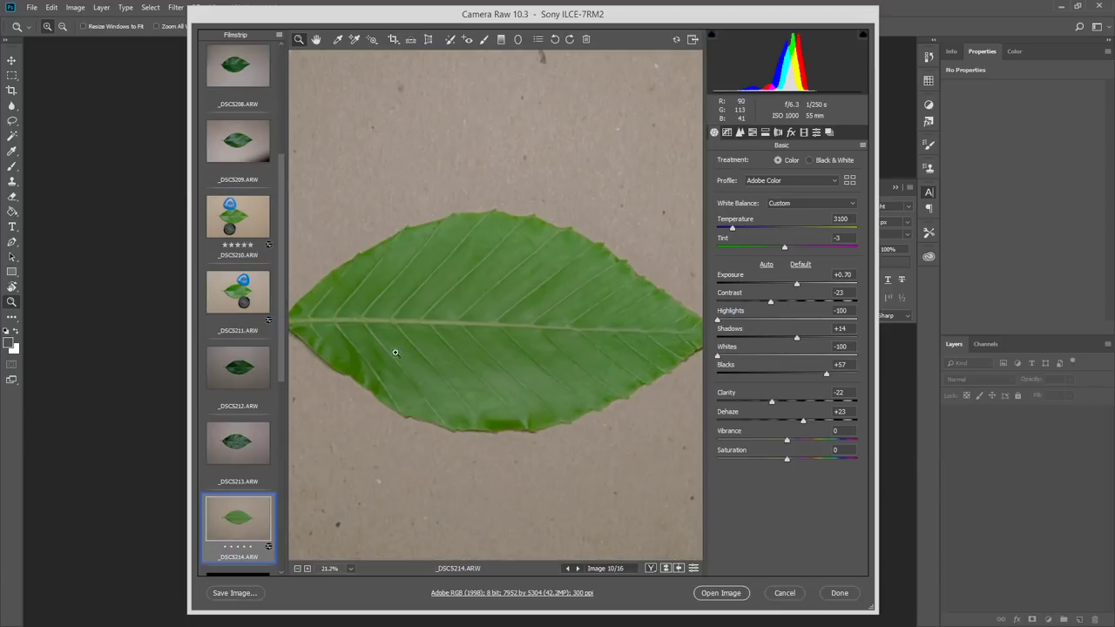
Review the backlit leaf photos _DSC5215.ARW through _DSC5217.ARW and display _DSC5216.ARW.
scroll(248, 352, "down", 5)
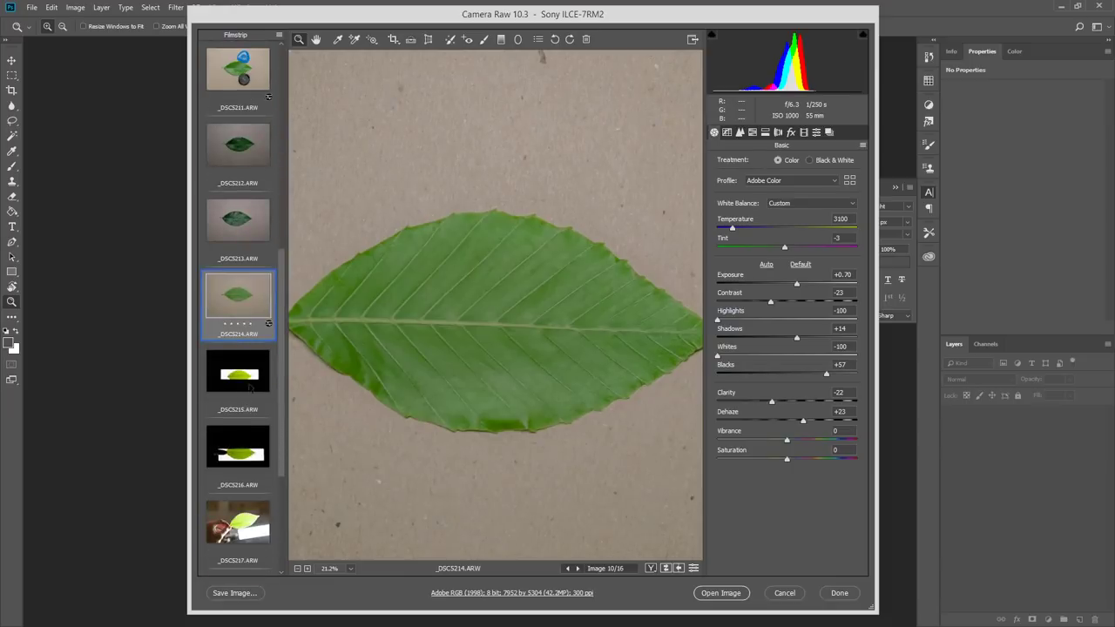
left_click(248, 352)
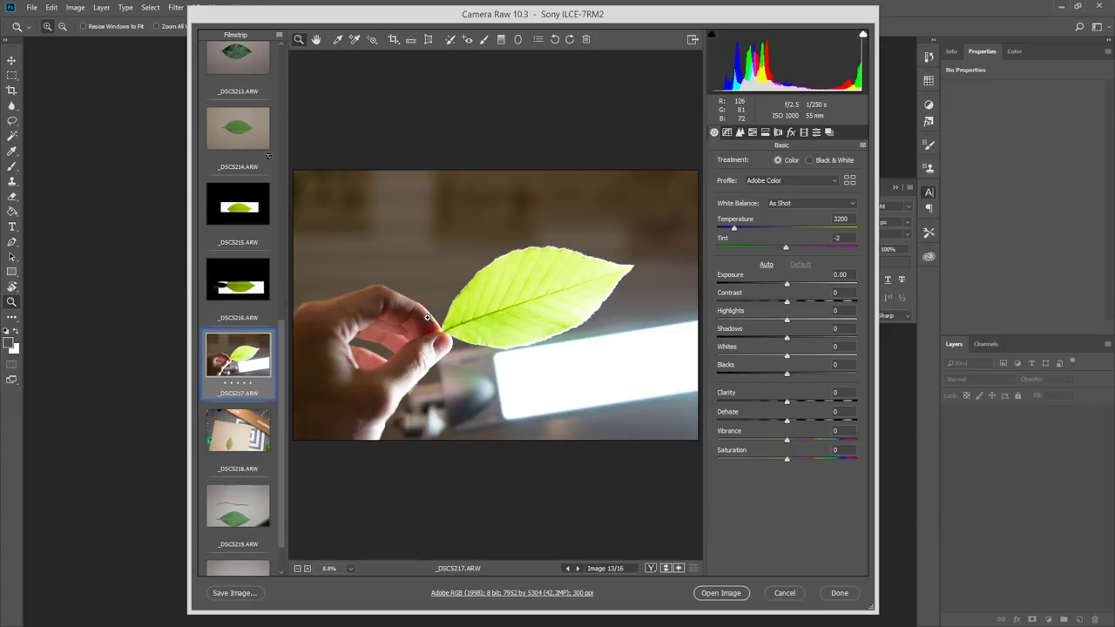
left_click(253, 284)
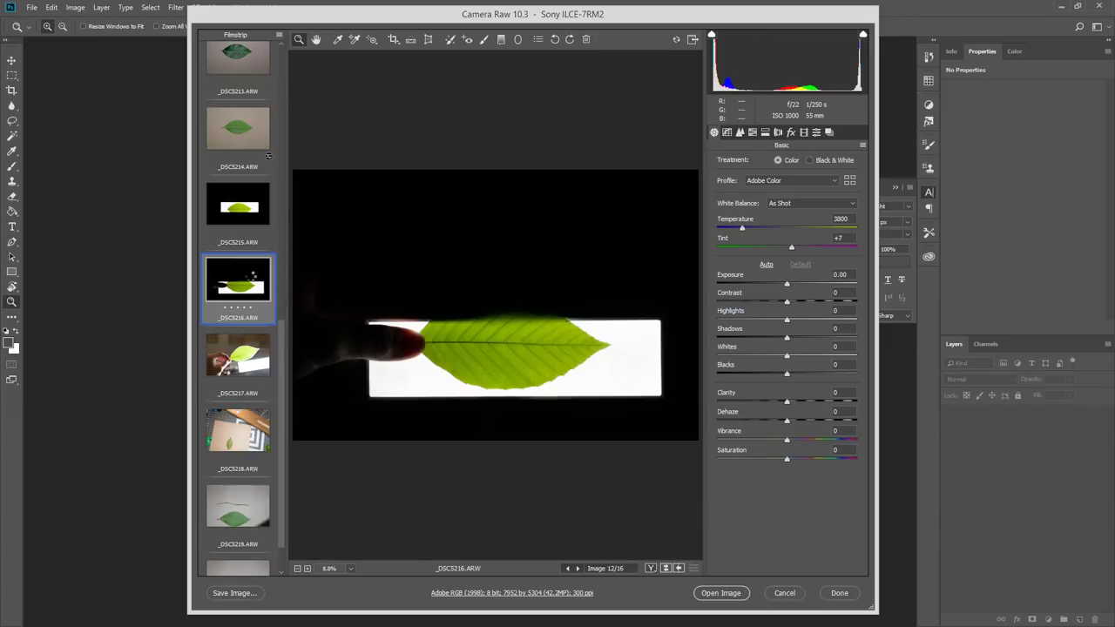
Examine the veins and translucency of the backlit leaf in _DSC5216.ARW at several magnifications.
left_click(488, 351)
left_click(471, 376)
left_click(509, 359)
left_click(592, 302)
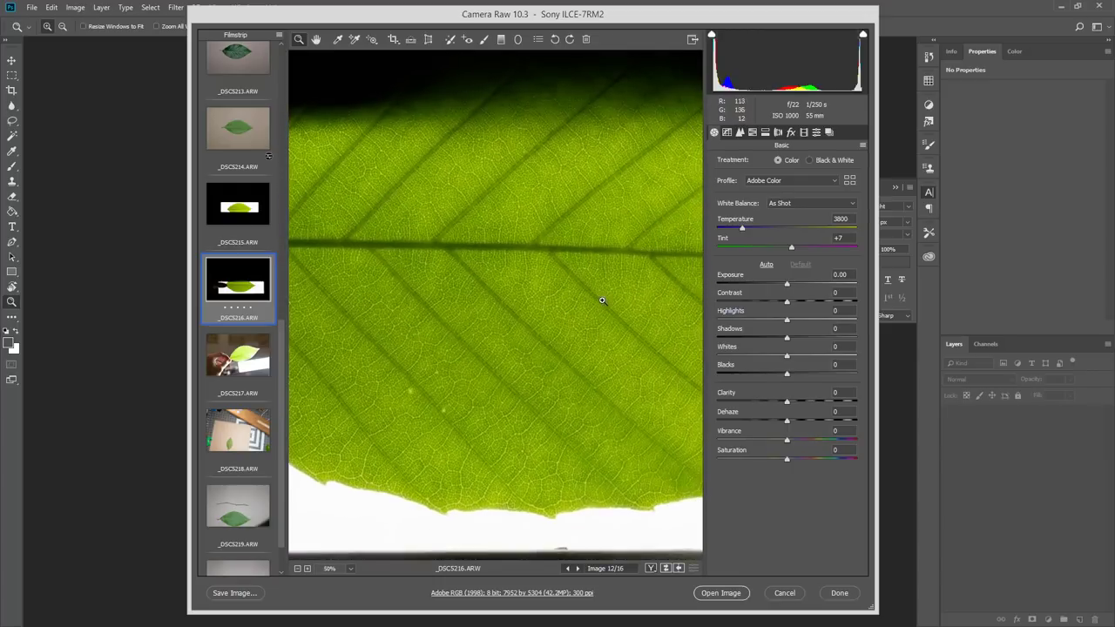
left_click_drag(560, 315, 686, 386)
left_click(678, 364, "alt")
left_click(416, 323, "alt")
left_click(417, 325, "alt")
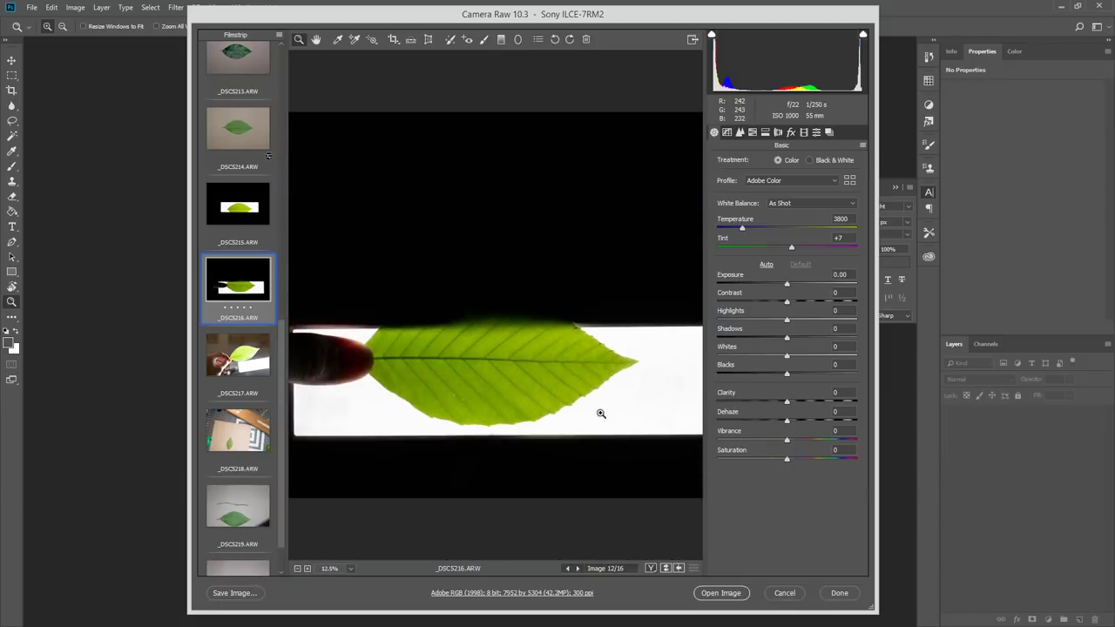
left_click(446, 309)
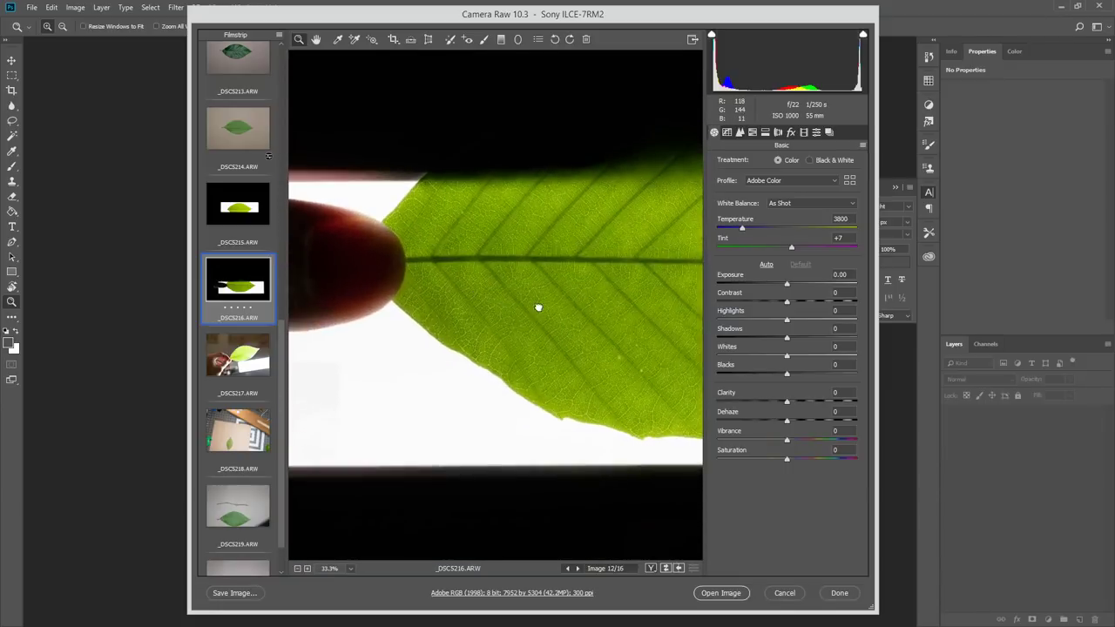
Display the backlit photo _DSC5215.ARW and inspect the leaf's tip, edges and midrib up close.
left_click_drag(515, 306, 438, 293)
left_click(235, 209)
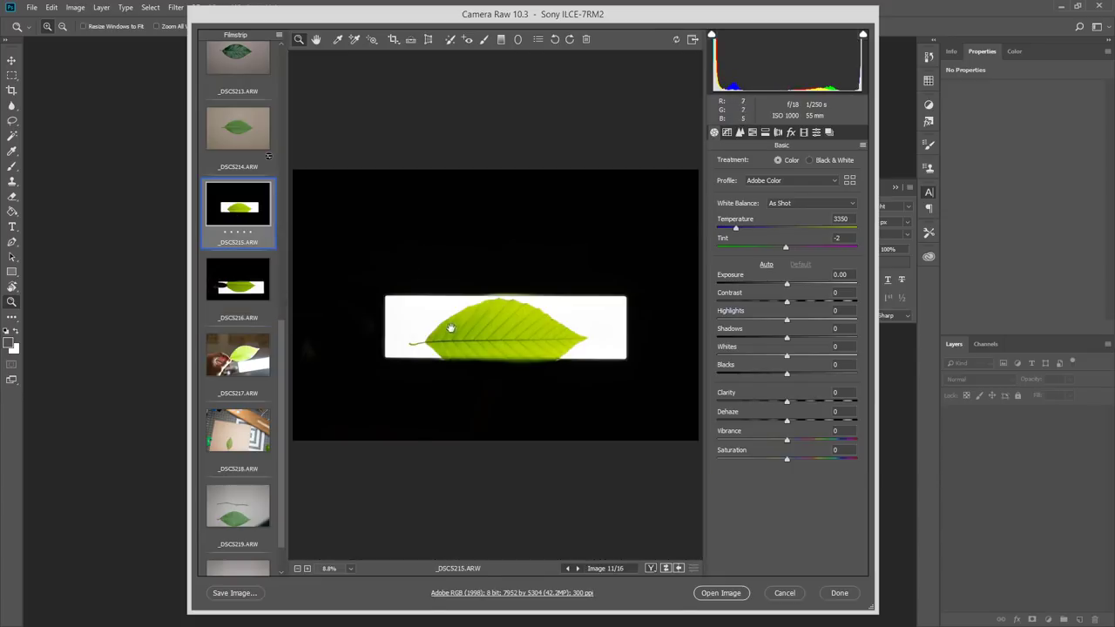
left_click(428, 338)
left_click(429, 338)
left_click(574, 351)
left_click_drag(630, 314, 546, 354)
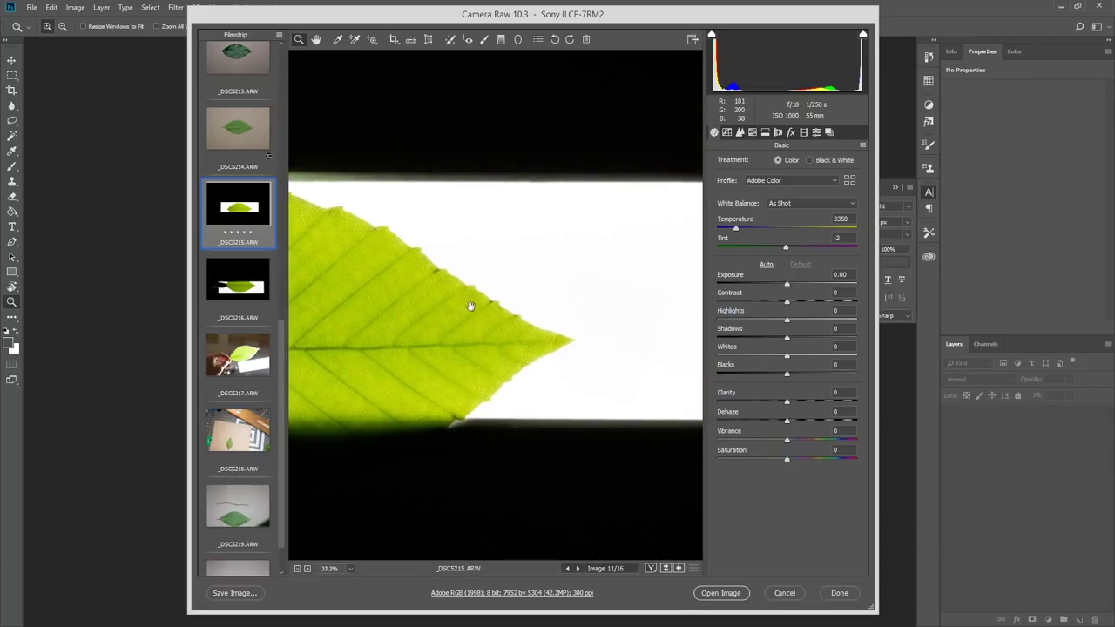
left_click_drag(501, 320, 645, 314)
left_click_drag(350, 352, 628, 344)
left_click_drag(524, 350, 335, 352)
left_click_drag(590, 339, 465, 343)
left_click_drag(667, 346, 583, 334)
left_click(446, 334)
left_click(535, 316)
left_click(535, 316)
left_click_drag(630, 274, 426, 242)
Compare the whole backlit leaf in _DSC5215.ARW with its fine vein structure at magnifications up to 100%.
left_click(479, 335)
left_click(476, 304)
left_click(568, 276, "alt")
left_click(550, 276, "alt")
left_click(516, 273, "alt")
left_click(505, 266, "alt")
left_click(498, 263, "alt")
left_click(488, 262, "alt")
left_click(488, 263, "alt")
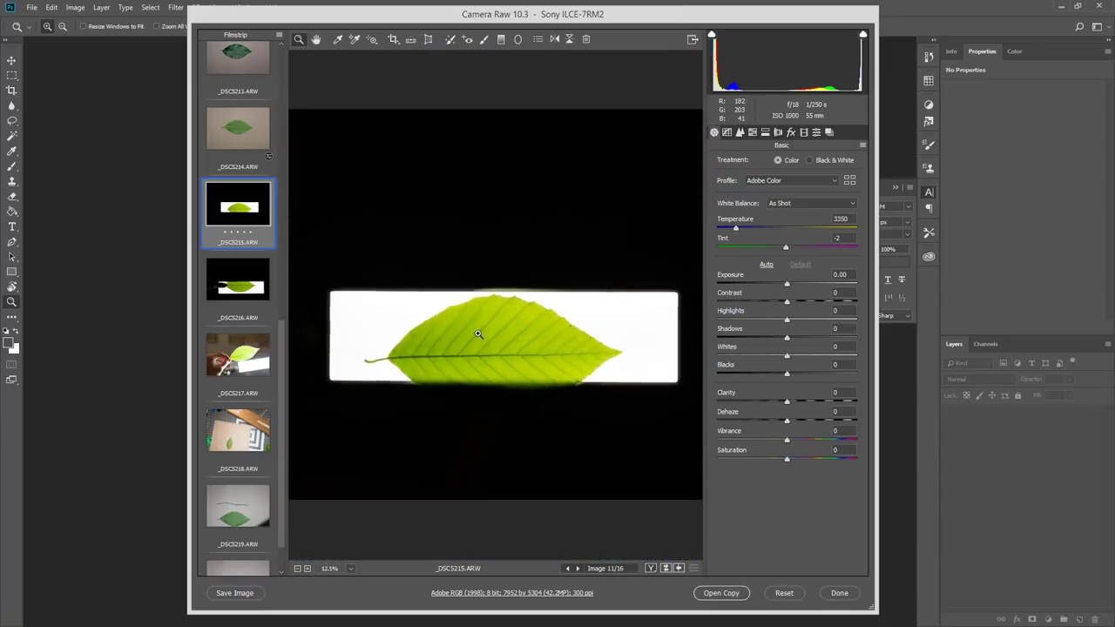
left_click(477, 333)
left_click(457, 347)
left_click(471, 321)
left_click(502, 286)
mouse_move(516, 331)
left_mouse_down()
mouse_move(470, 345)
mouse_move(532, 328)
left_mouse_up()
left_click(469, 346)
left_click(532, 329)
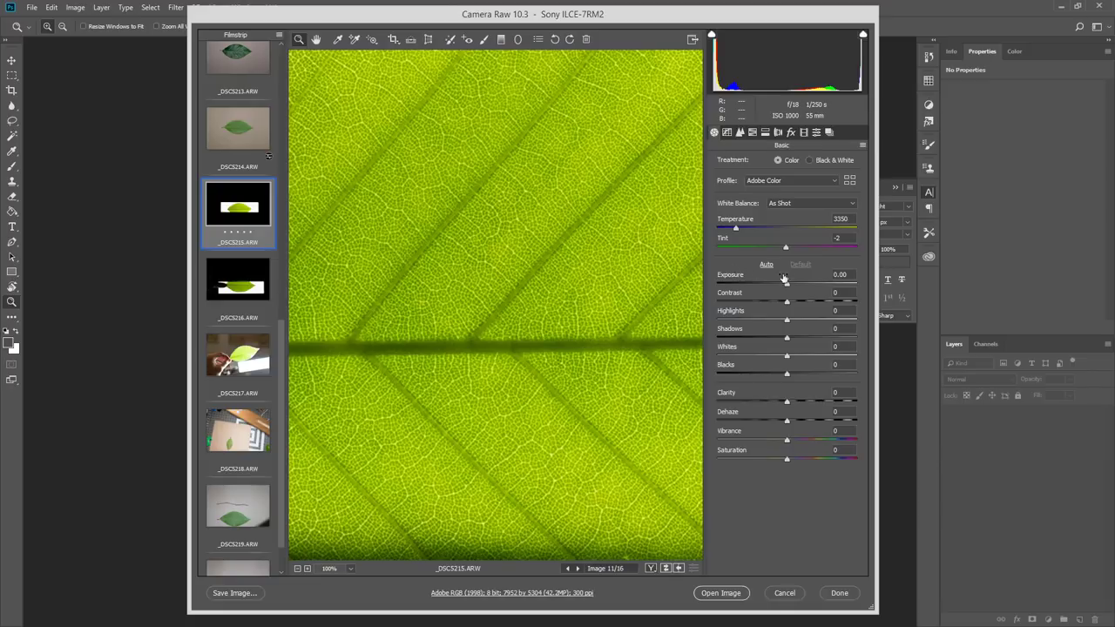
Adjust _DSC5215.ARW and _DSC5216.ARW with highlights +5, shadows -41, whites -100 and blacks +12, and match their exposure, temperature and tint.
left_click_drag(788, 284, 791, 284)
mouse_move(788, 320)
left_mouse_down()
mouse_move(772, 322)
mouse_move(791, 320)
left_mouse_up()
left_click_drag(788, 356, 759, 338)
left_click_drag(788, 375, 796, 374)
left_click_drag(737, 229, 753, 229)
left_click_drag(786, 248, 754, 248)
left_click_drag(479, 259, 462, 258)
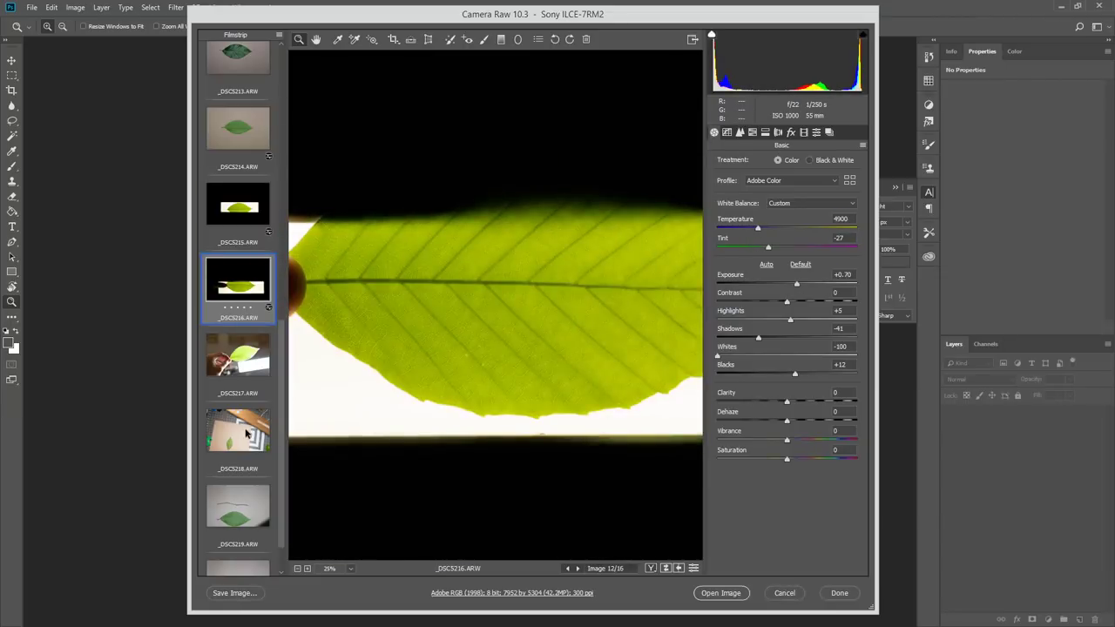
Select the adjusted photos _DSC5210, _DSC5211, _DSC5214, _DSC5215 and _DSC5216 and open them all as documents.
left_click(248, 431)
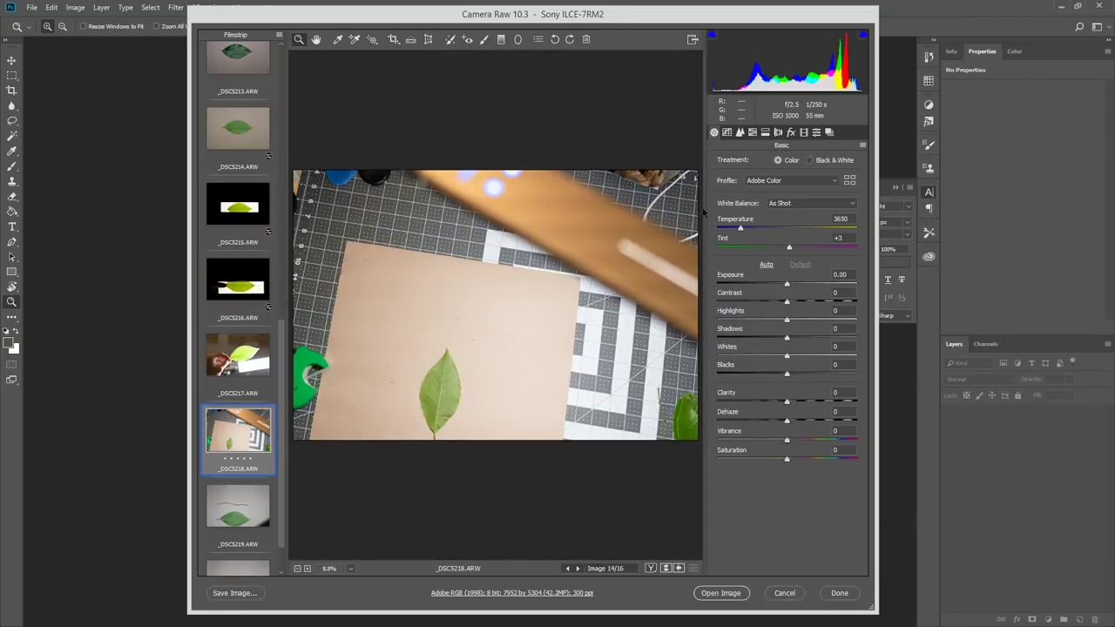
left_click(251, 286)
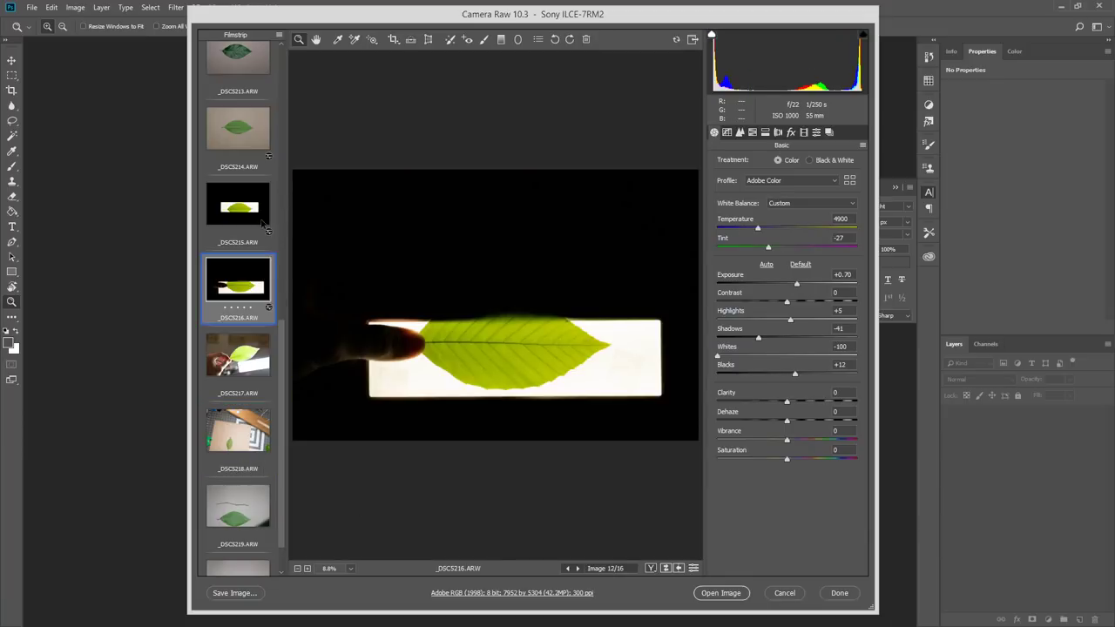
left_click(240, 217)
left_click(239, 298, "ctrl")
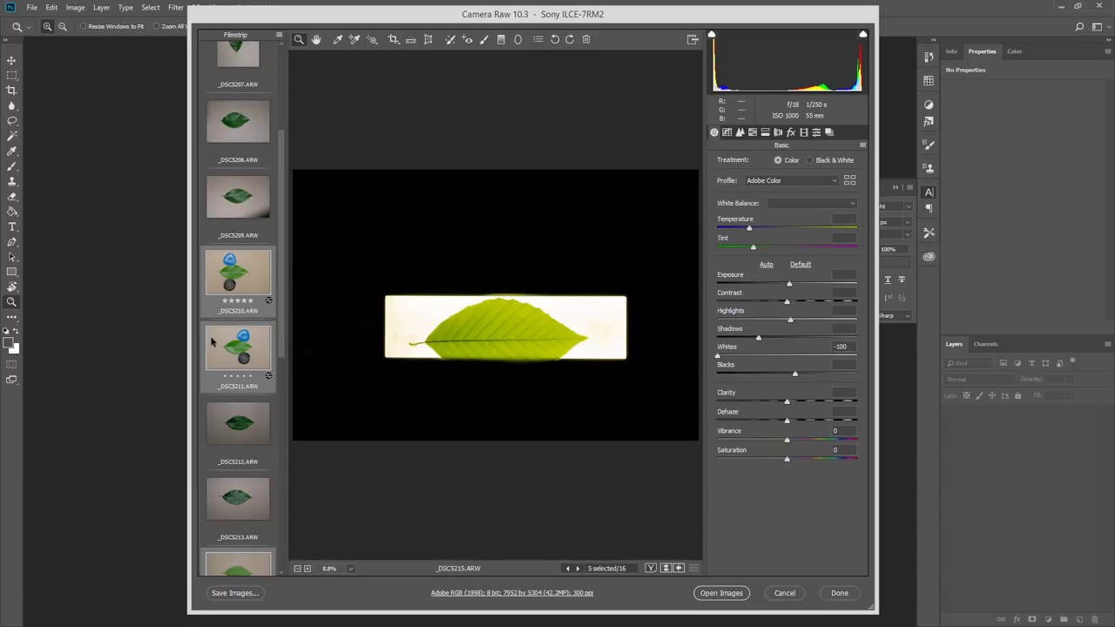
scroll(253, 394, "down", 5)
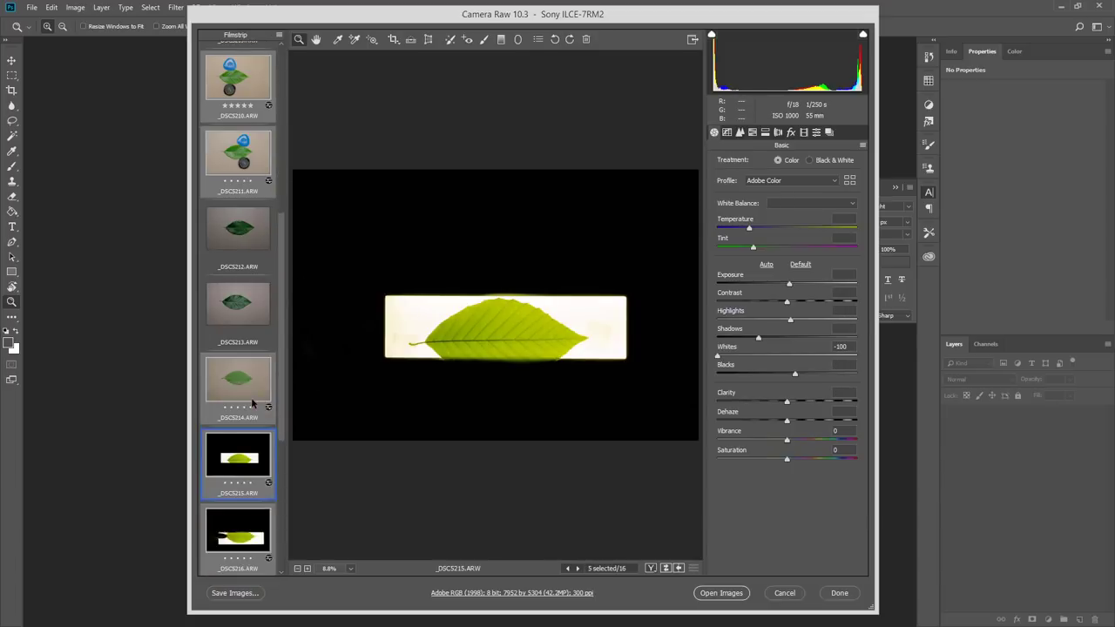
left_click(723, 593)
key("Return")
key("Return")
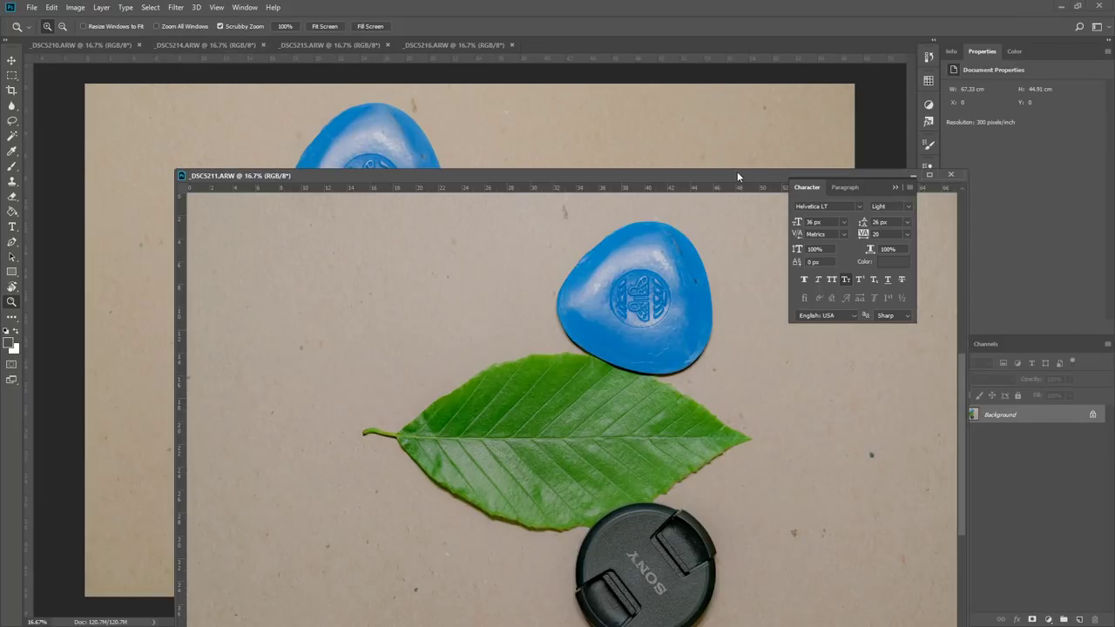
Stack the opened photos as layers in _DSC5210.ARW and crop the canvas around the upright leaf.
left_click_drag(738, 190, 1034, 456)
left_click_drag(996, 414, 784, 401)
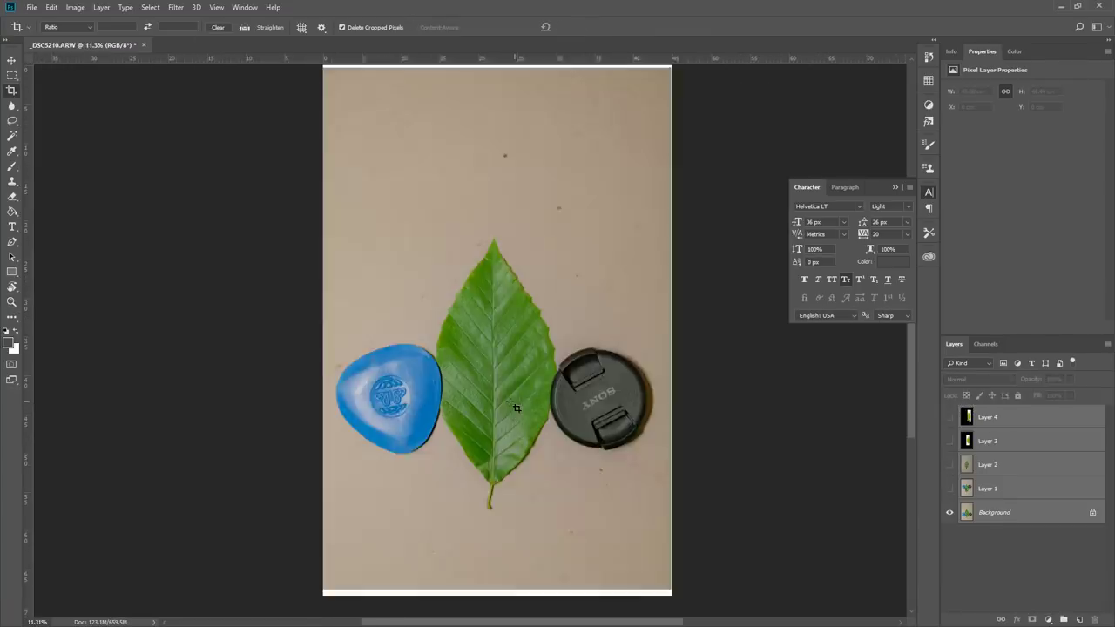
left_click_drag(427, 427, 494, 556)
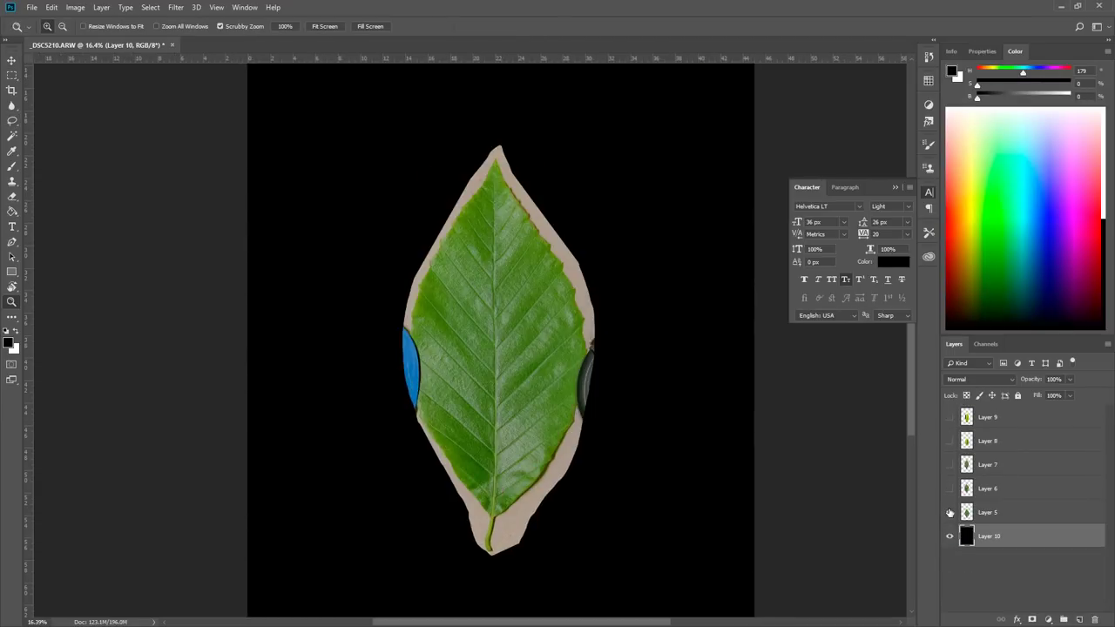
Align the front-side cutout Layer 6 over Layer 5 and brush a layer mask to hide the blue soap and lens cap.
left_click(950, 512)
left_click(951, 512)
key("b")
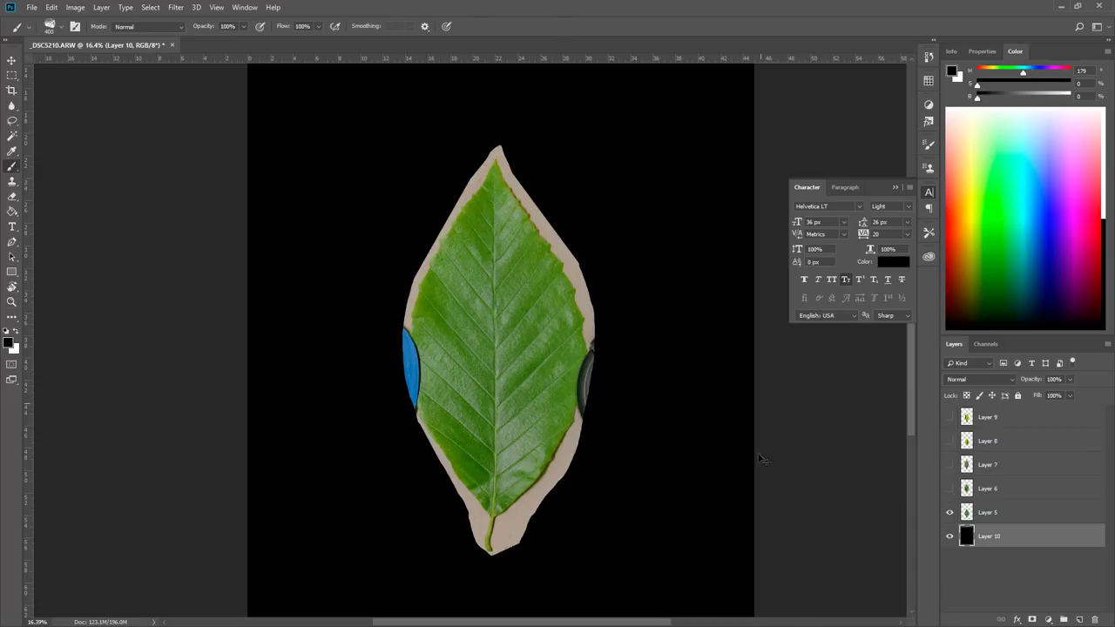
key("v")
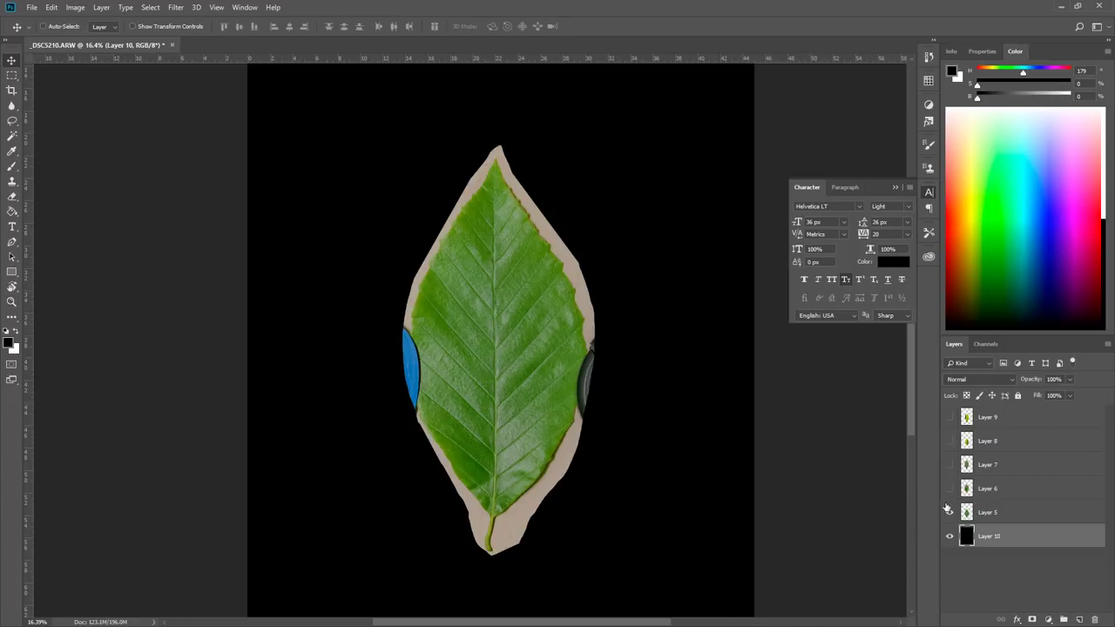
left_click(950, 488)
left_click(989, 488)
mouse_move(1033, 380)
left_mouse_down()
mouse_move(998, 381)
mouse_move(1080, 381)
left_mouse_up()
left_click(1032, 619)
key("b")
left_click_drag(577, 301, 535, 288)
left_click_drag(415, 261, 425, 359)
scroll(425, 357, "up", 4)
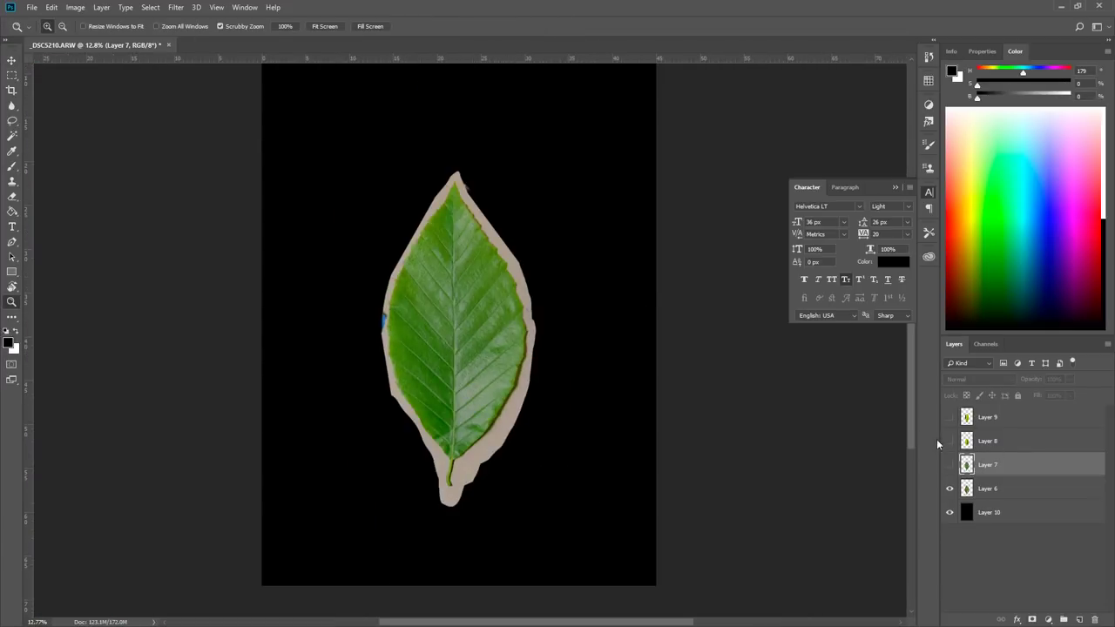
Show the two backlit cutouts, move Layer 8 above Layer 9 and transform it to line up the leaf.
left_click(950, 489)
left_click(950, 441)
left_click(950, 417)
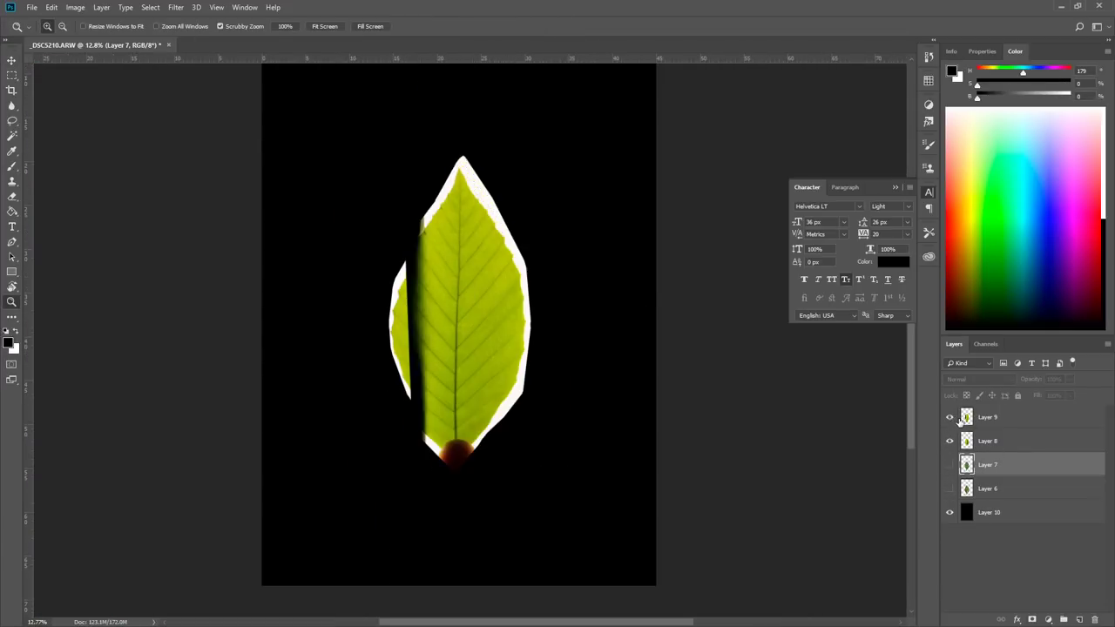
left_click(949, 417)
left_click(950, 418)
left_click(950, 441)
left_click(950, 441)
left_click_drag(966, 440, 966, 413)
key("ctrl+t")
key("Return")
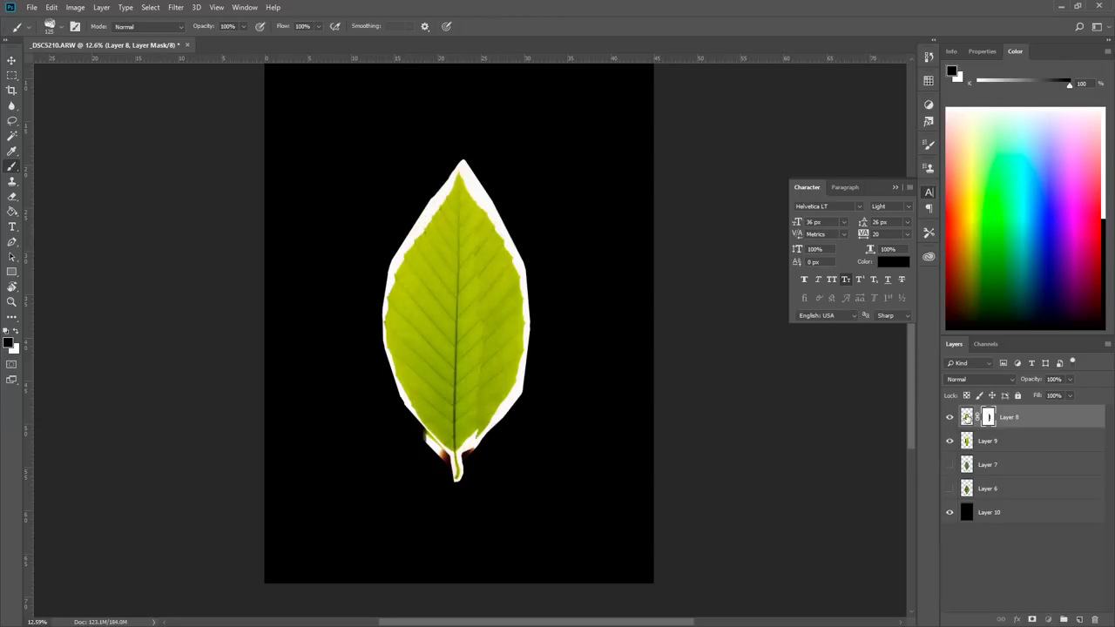
Adjust the brush's opacity transfer and refine Layer 8's mask to blend the two backlit shots into one leaf.
left_click(967, 419)
key("v")
left_click(950, 417)
left_click(950, 417)
left_click(989, 418)
key("b")
left_click(929, 145)
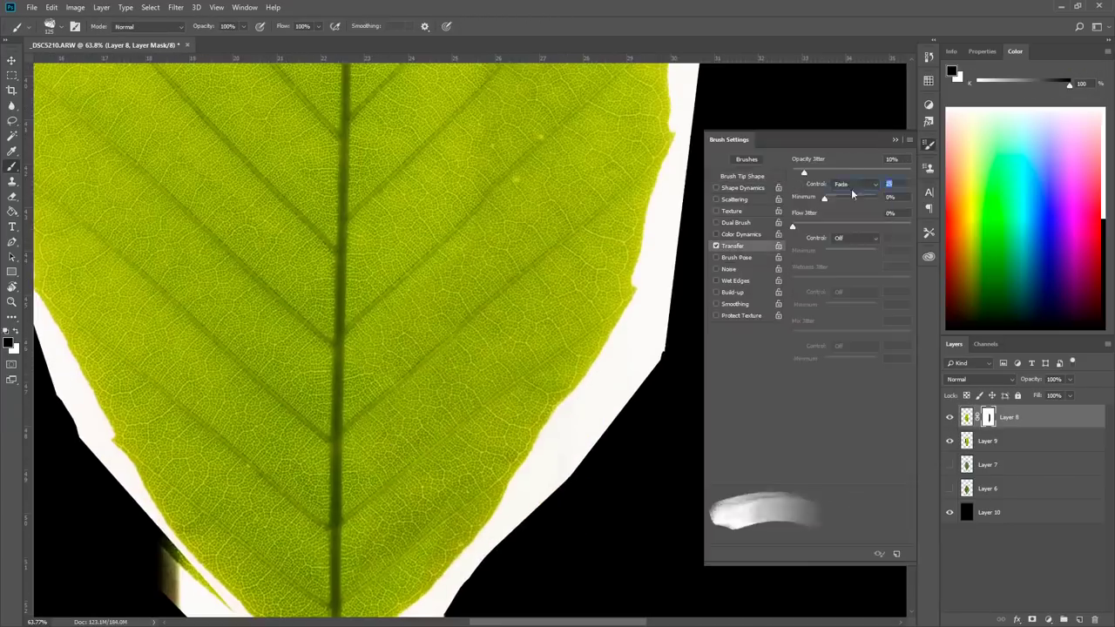
left_click(929, 145)
scroll(438, 349, "up", 10)
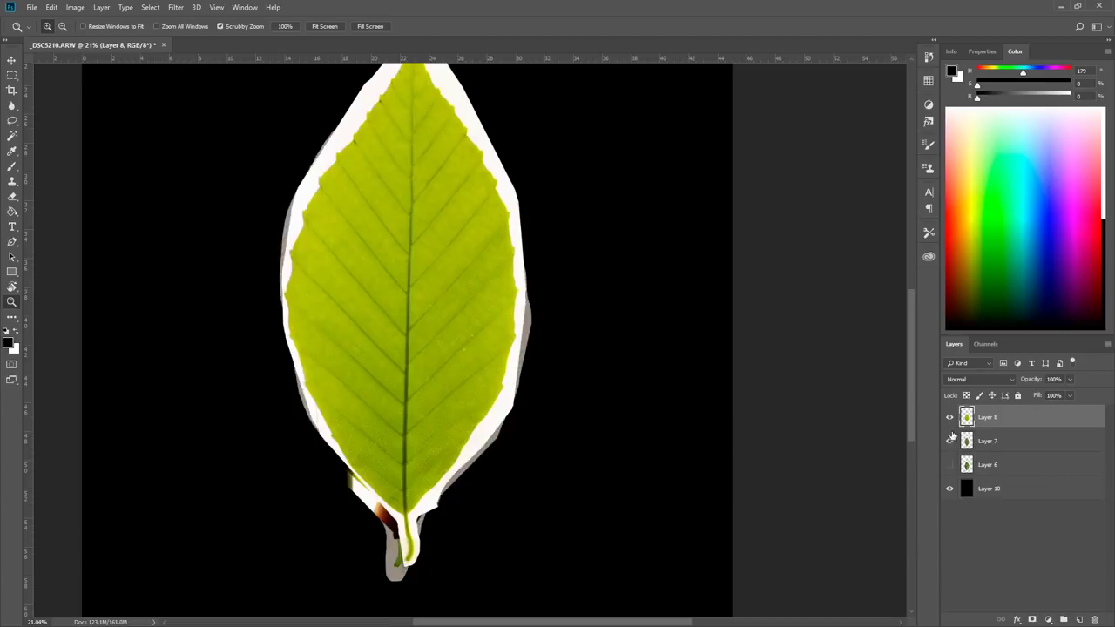
Lower the opacity of backlit Layer 8 to about 57%, then move and warp it onto the leaf beneath.
key("ctrl+t")
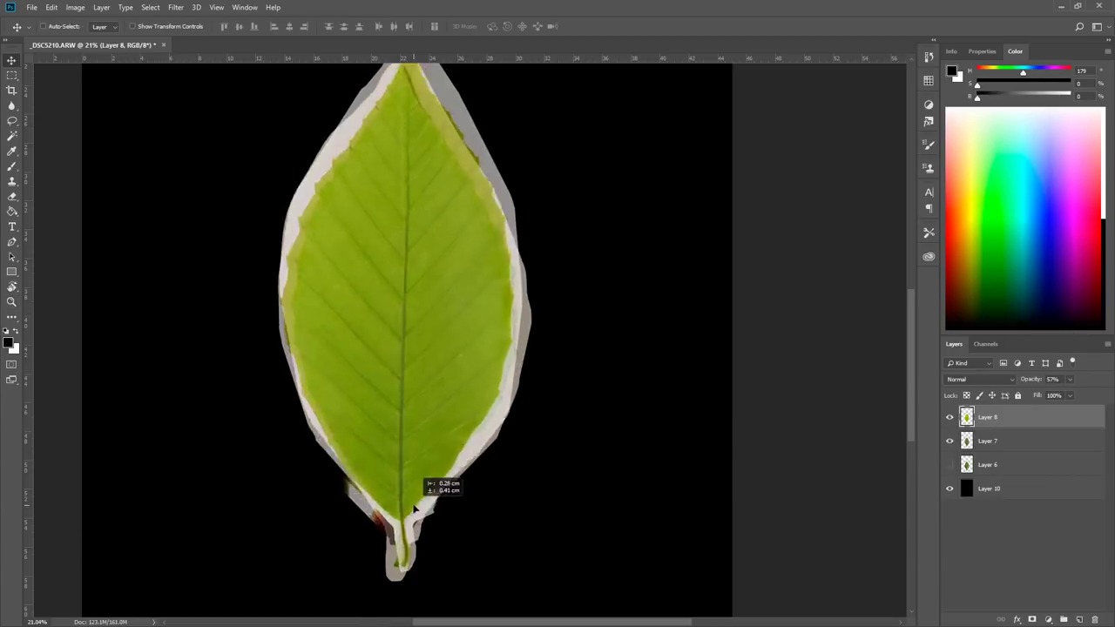
left_click_drag(436, 486, 393, 113)
left_click_drag(418, 349, 400, 250)
key("Return")
left_click(51, 7)
left_click(222, 340)
left_click_drag(453, 181, 443, 192)
left_click_drag(283, 322, 292, 322)
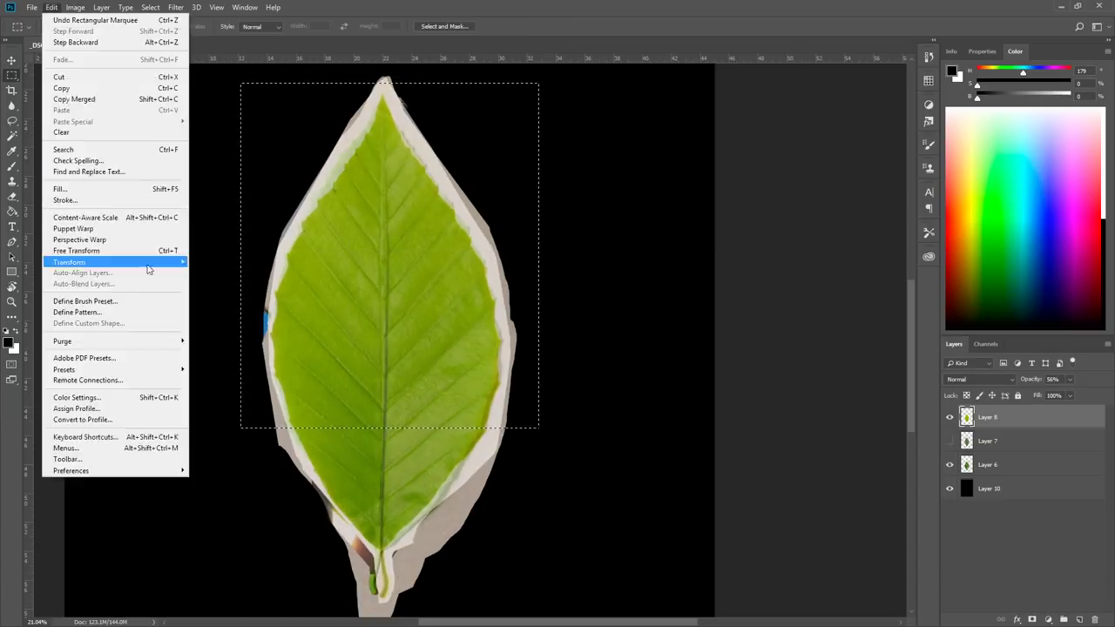
Warp rectangular selections of the upper leaf so the overlaid cutout matches the outline of Layer 6.
left_click(154, 252)
left_click(52, 7)
left_click(222, 340)
left_click_drag(393, 305, 393, 295)
key("Return")
left_click_drag(241, 84, 538, 347)
left_click(51, 7)
left_click(222, 340)
left_click_drag(396, 236, 397, 226)
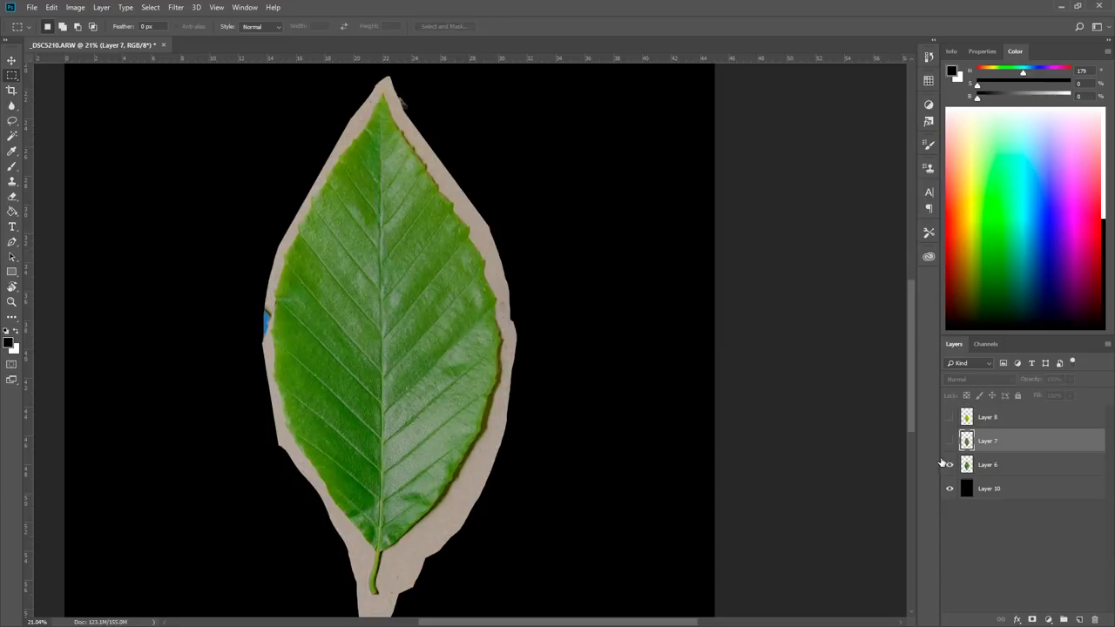
Mask Layer 6 and paint out the paper border and shadow along the leaf's edge with a progressively smaller brush.
left_click(966, 464)
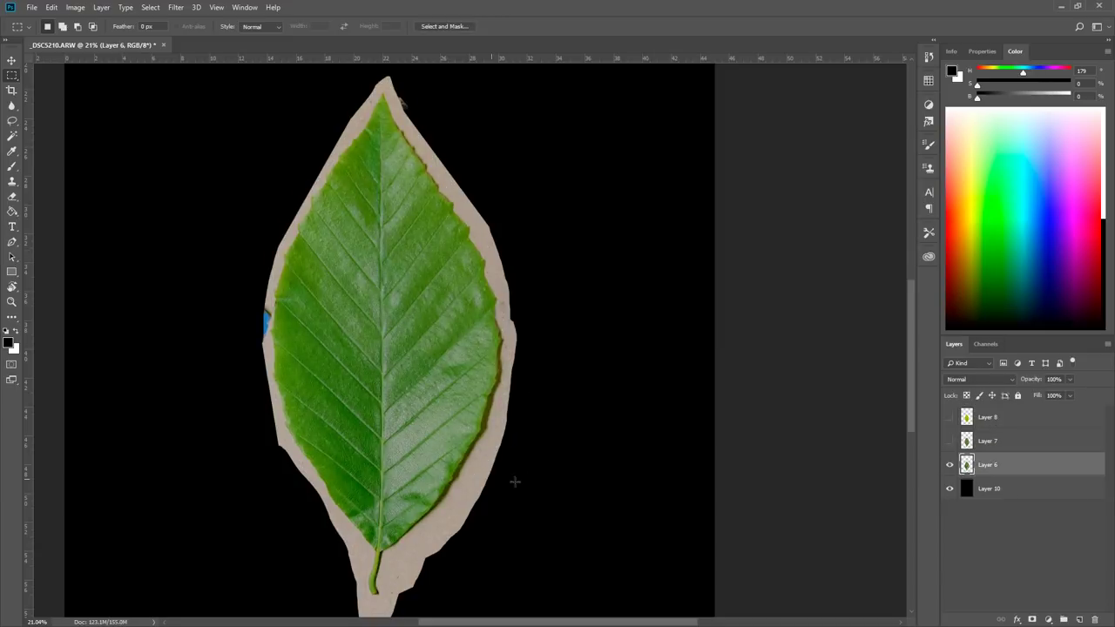
key("z")
left_click_drag(439, 489, 468, 493)
left_click_drag(468, 493, 473, 537)
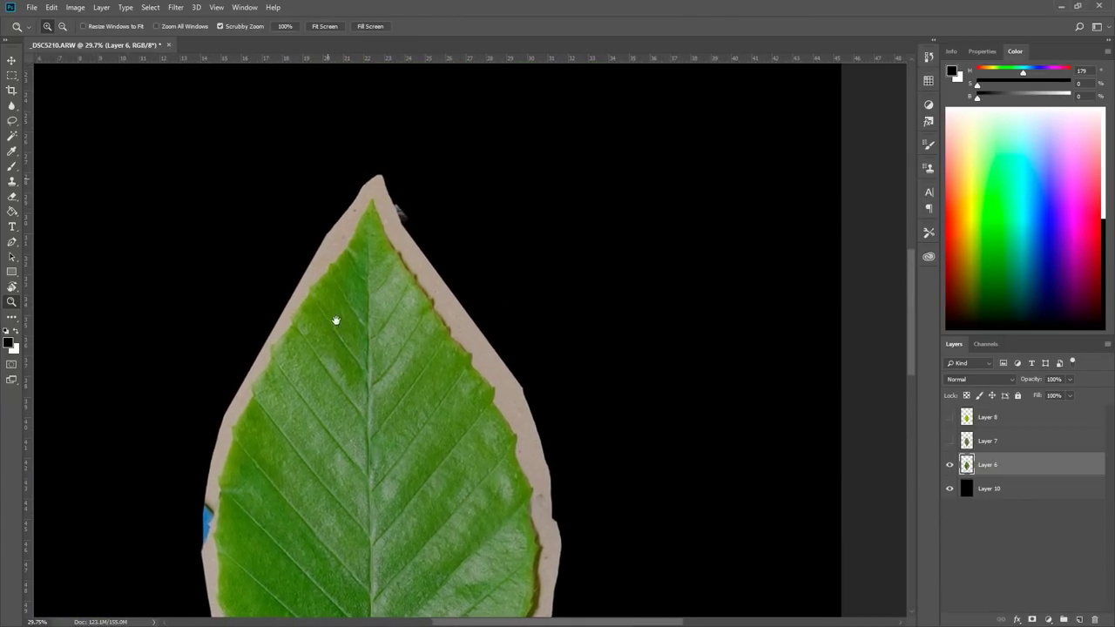
left_click(150, 7)
left_click(218, 160)
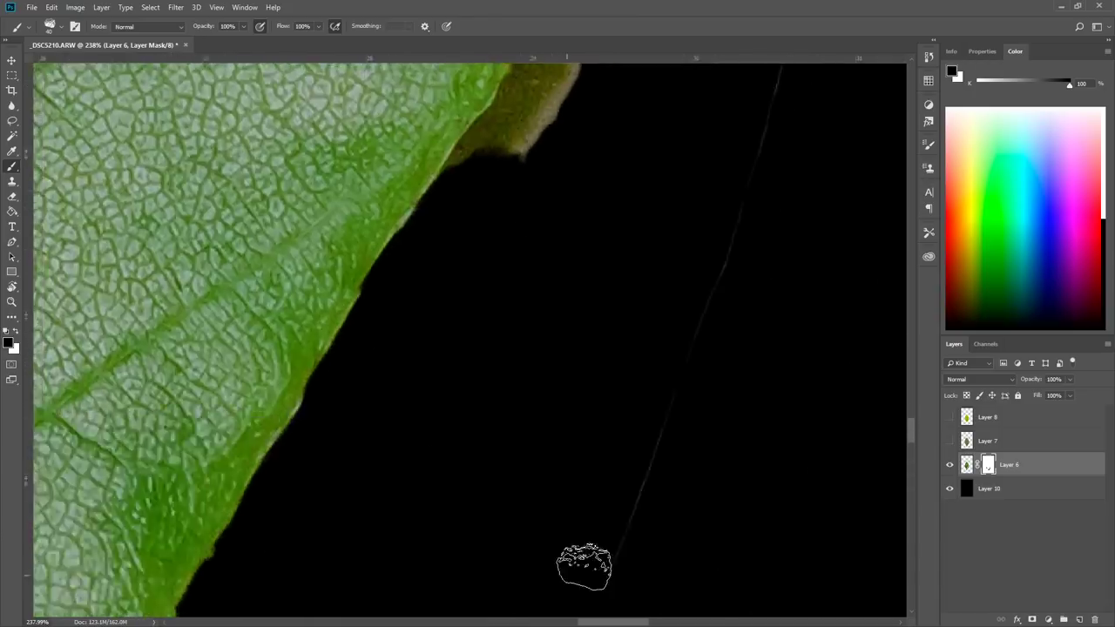
left_click_drag(592, 566, 776, 82)
key("bracketleft")
key("bracketleft")
key("bracketleft")
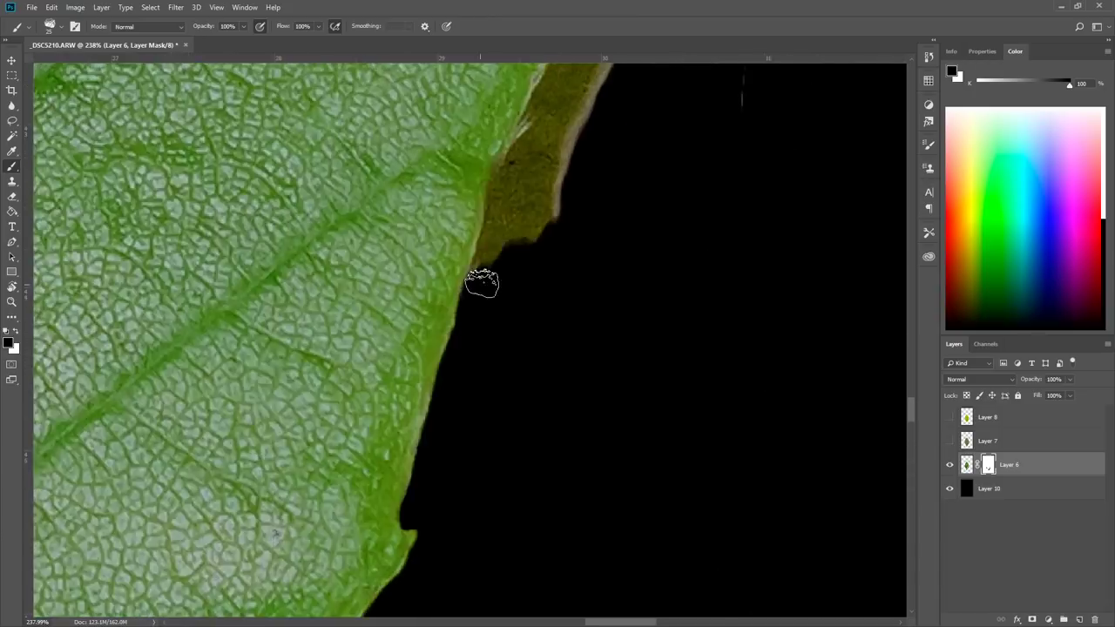
mouse_move(508, 179)
left_mouse_down()
mouse_move(544, 275)
mouse_move(501, 415)
mouse_move(593, 105)
mouse_move(520, 344)
mouse_move(533, 244)
mouse_move(394, 372)
mouse_move(427, 378)
mouse_move(468, 428)
mouse_move(448, 297)
mouse_move(442, 376)
mouse_move(305, 259)
mouse_move(493, 116)
mouse_move(501, 256)
left_mouse_up()
key("bracketleft")
key("bracketleft")
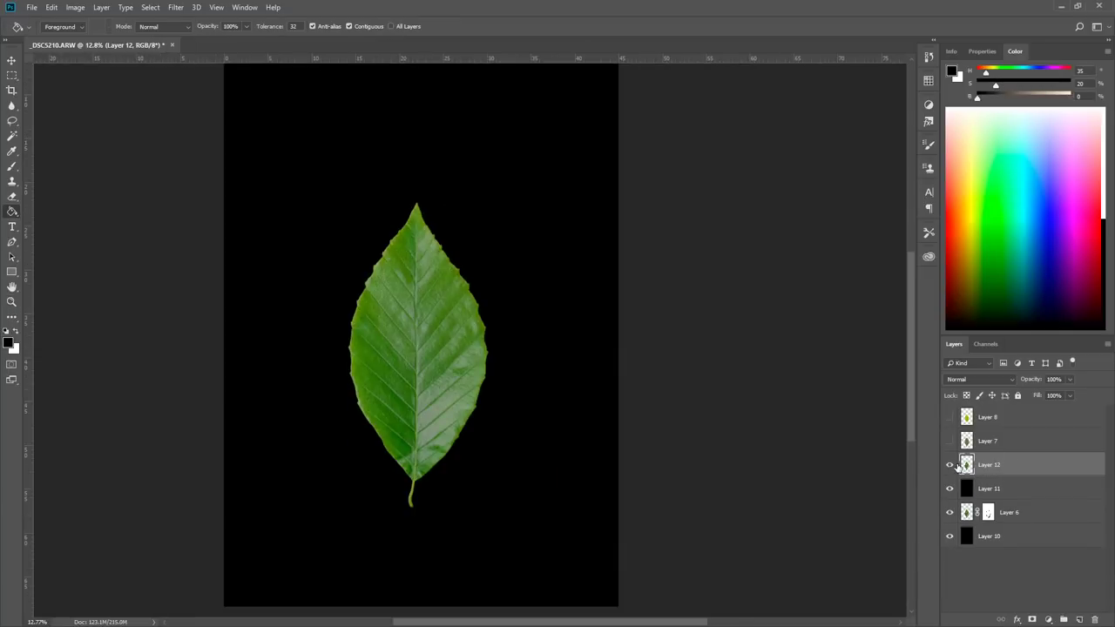
Add a white Color Overlay at 100% opacity to the cut-out leaf in Layer 12.
left_click(950, 465)
left_click(950, 464)
left_click(1019, 620)
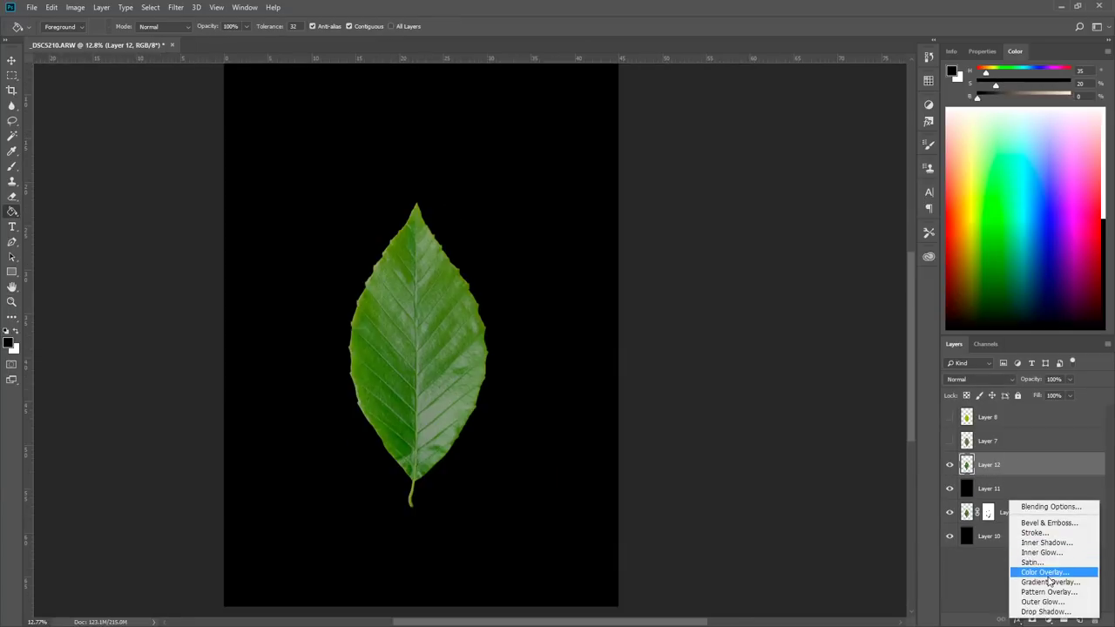
left_click(1049, 573)
left_click(920, 345)
left_click_drag(762, 292, 690, 110)
left_click(967, 202)
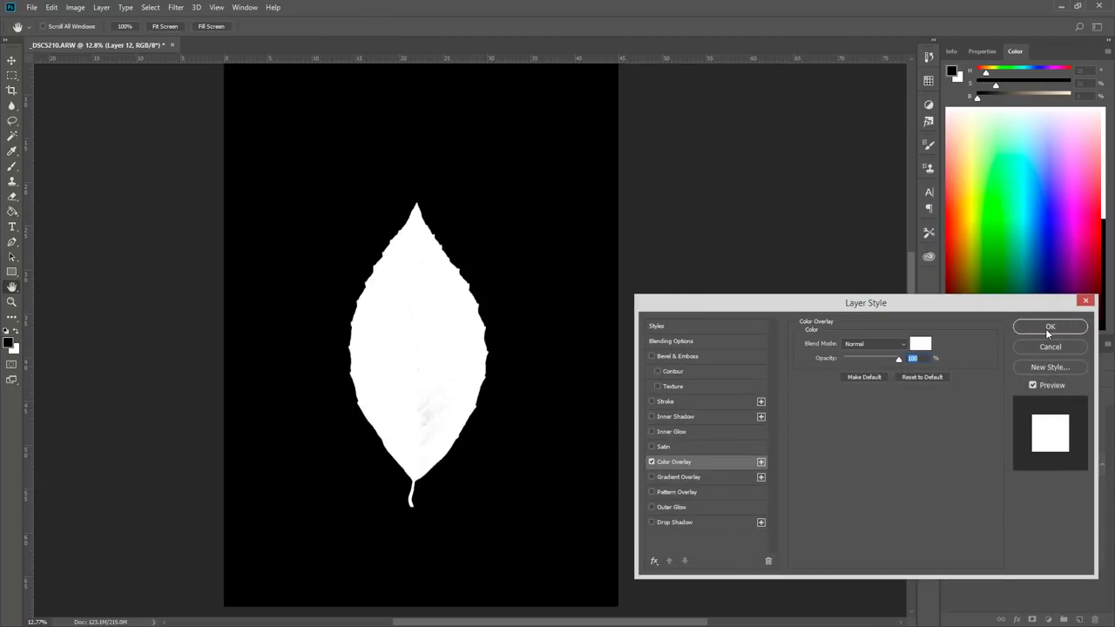
left_click(1050, 326)
Inspect the white leaf silhouette for semi-transparent specks and edge defects, comparing it with Layer 12 hidden.
key("g")
key("z")
left_click_drag(419, 418, 498, 417)
key("space")
left_click_drag(614, 211, 570, 480)
left_click_drag(582, 251, 614, 131)
left_click_drag(610, 523, 630, 105)
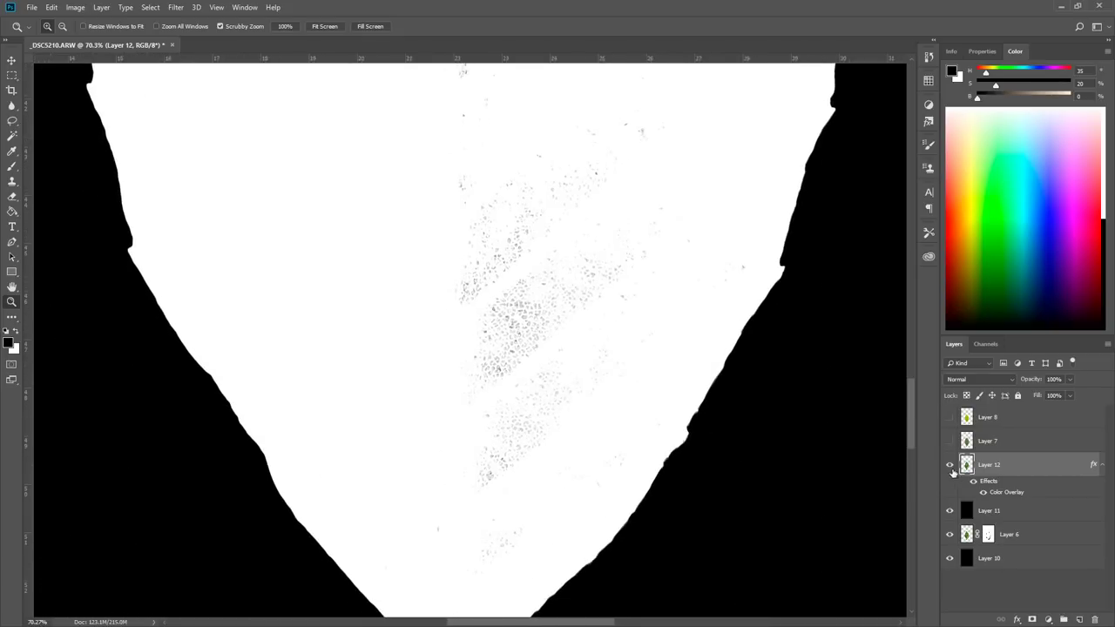
left_click(951, 466)
left_click(951, 466)
left_click_drag(701, 286, 737, 605)
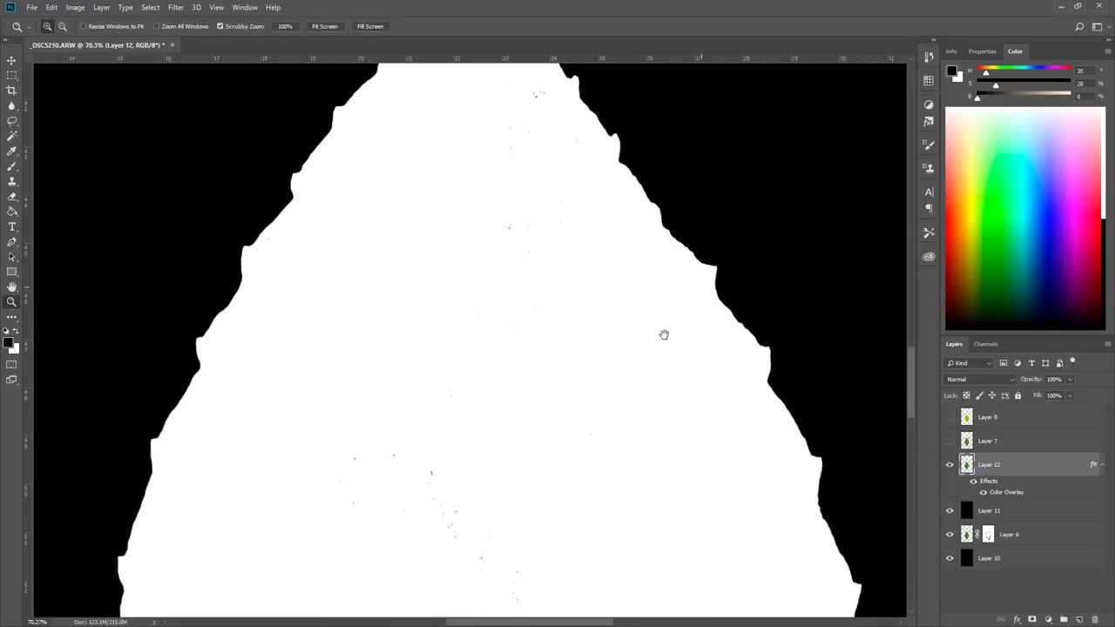
left_click_drag(664, 336, 603, 475)
left_click_drag(666, 556, 515, 241)
left_click(949, 465)
left_click(949, 465)
Duplicate Layer 12 and merge it with its copy to make the white silhouette more opaque.
left_click_drag(1033, 471, 1080, 620)
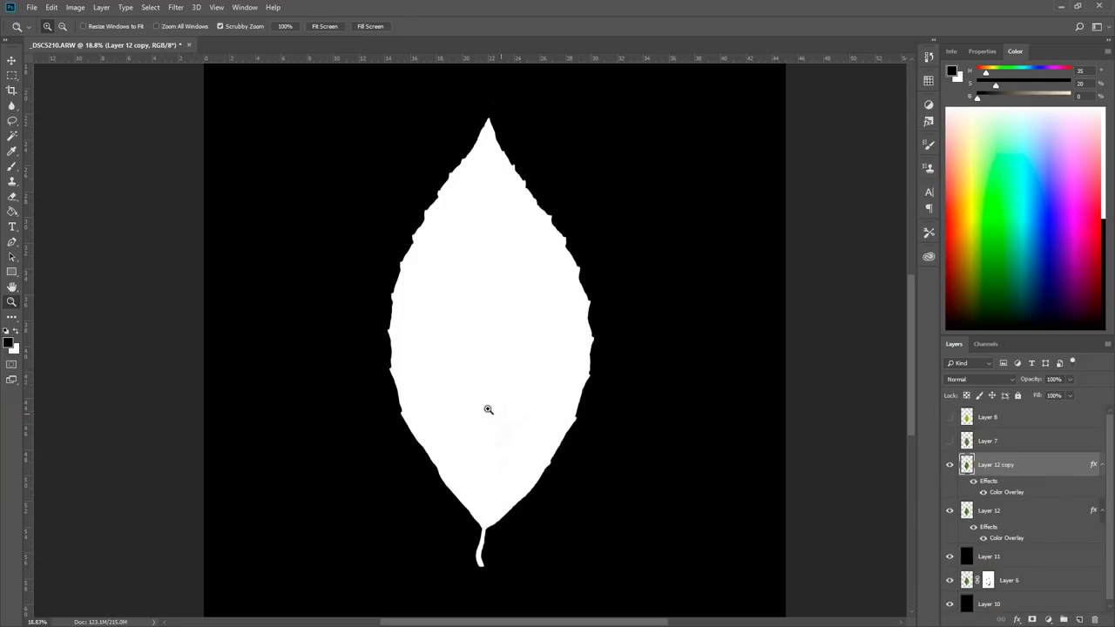
left_click_drag(490, 410, 628, 438)
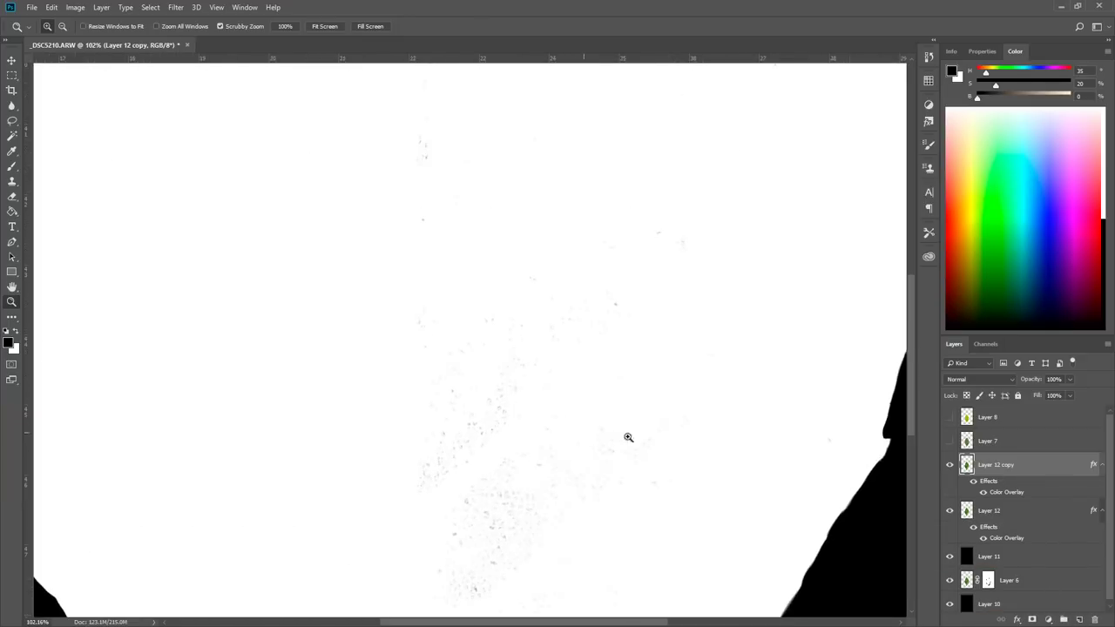
left_click(1025, 512, "shift")
key("ctrl+e")
Duplicate the merged white silhouette twice, select all three layers and check the leaf's interior and outline.
left_click_drag(1021, 468, 1080, 620)
left_click_drag(1038, 464, 1081, 617)
left_click(1002, 514, "shift")
left_click_drag(653, 386, 604, 388)
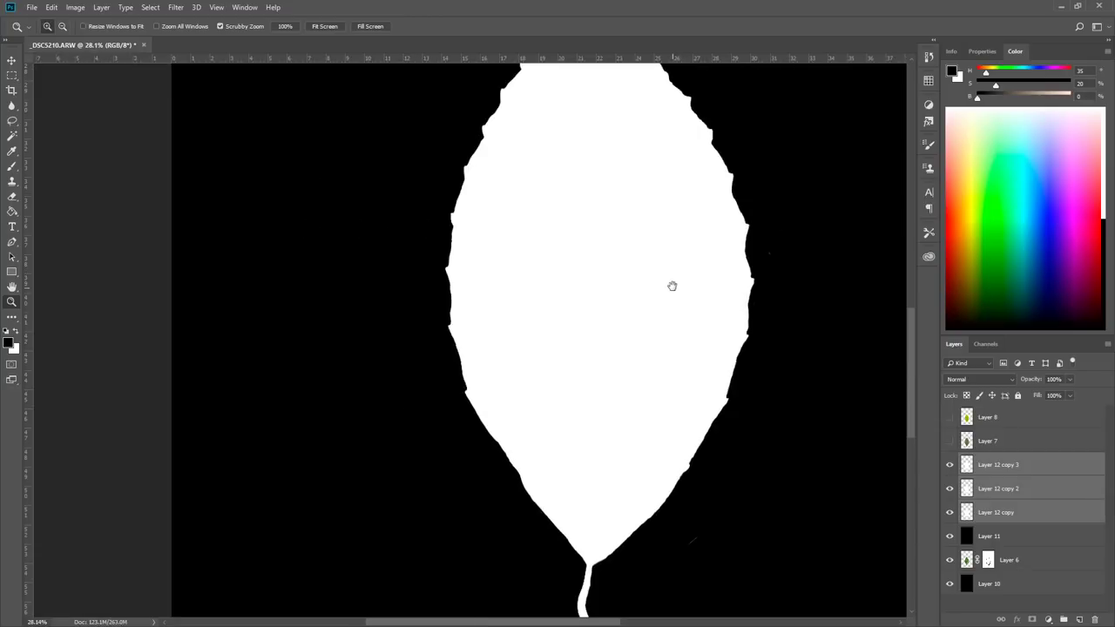
left_click_drag(672, 287, 642, 508)
left_click_drag(608, 254, 593, 277)
left_click_drag(730, 449, 616, 288)
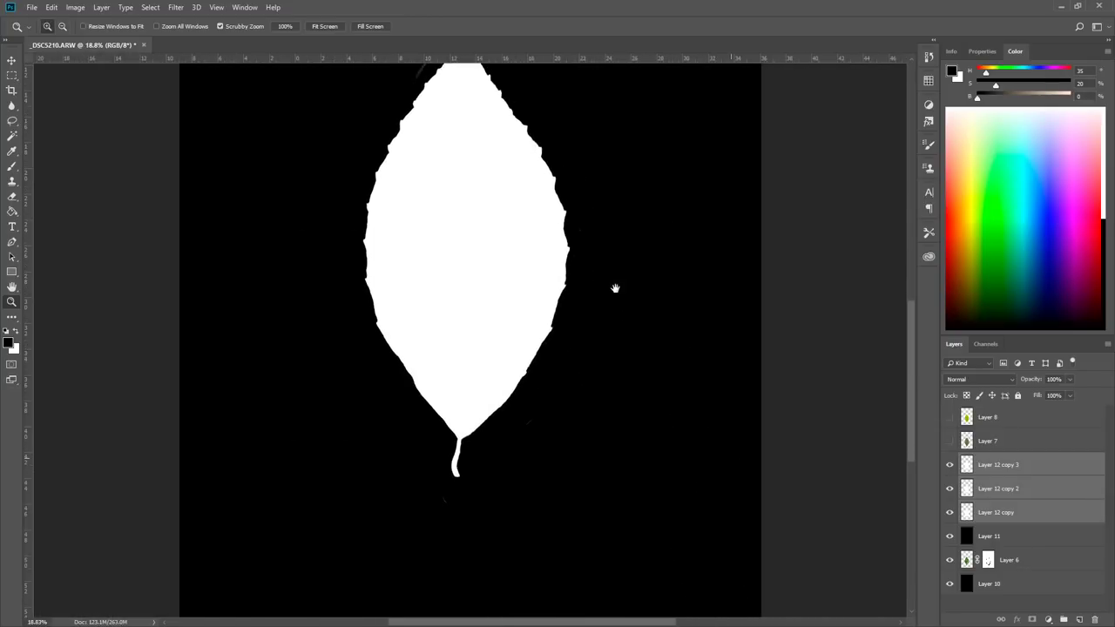
Merge the three white silhouette copies into one layer and erase the stray specks on the black around the leaf.
key("ctrl+e")
left_click_drag(443, 450, 510, 458)
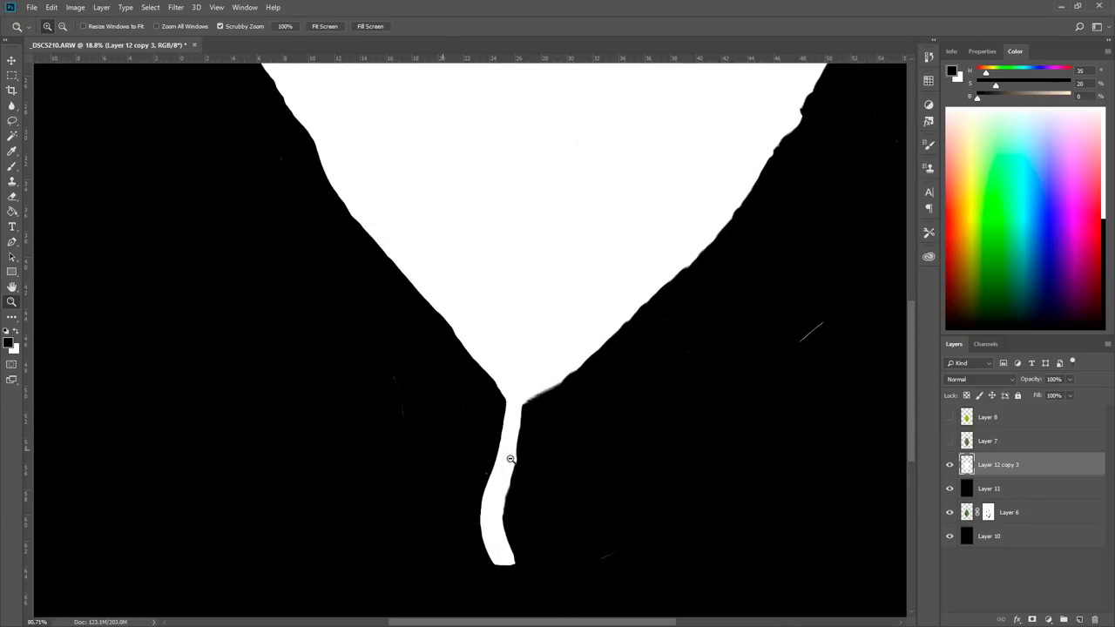
left_click_drag(603, 526, 582, 362)
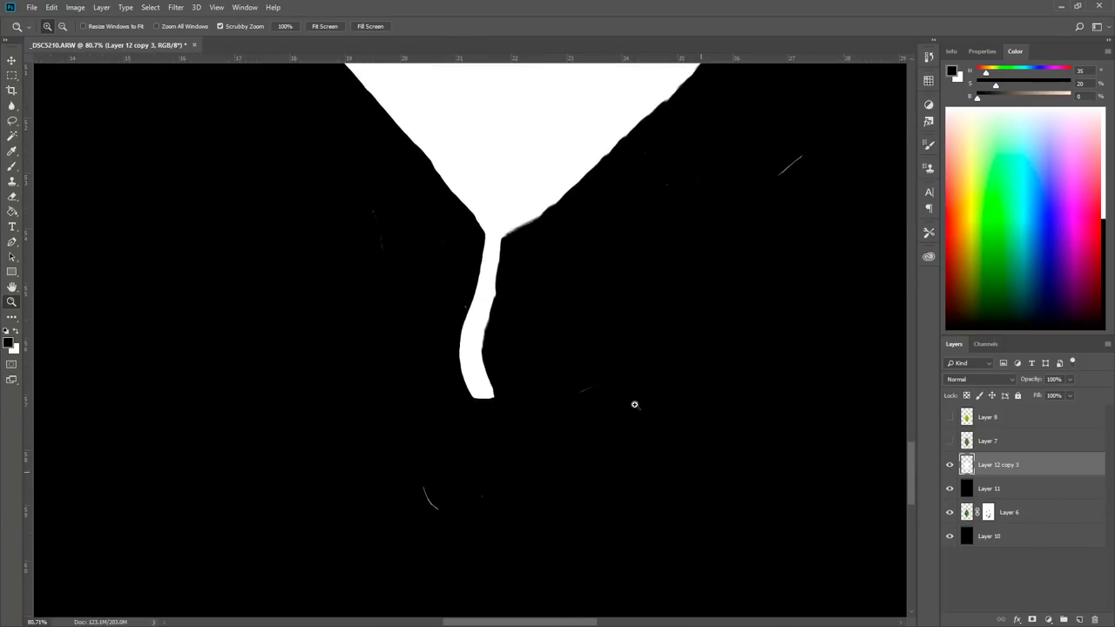
left_click_drag(644, 381, 625, 414)
key("e")
left_click_drag(786, 244, 526, 471)
left_click_drag(679, 192, 732, 566)
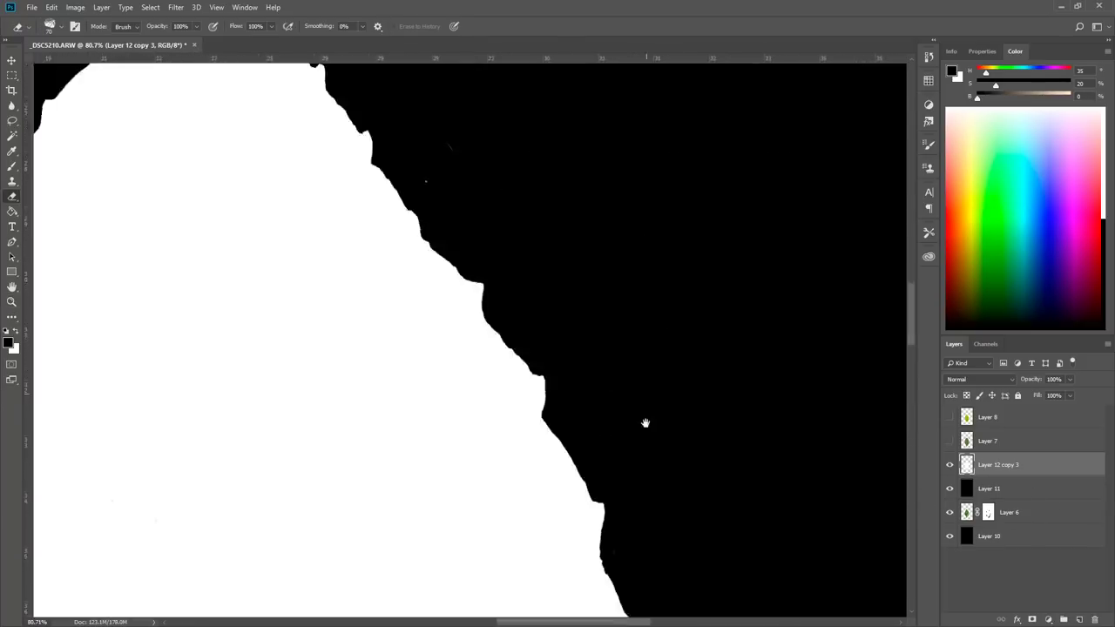
left_click_drag(510, 305, 732, 566)
left_click_drag(287, 444, 323, 376)
mouse_move(349, 558)
left_mouse_down()
mouse_move(381, 340)
mouse_move(238, 335)
left_mouse_up()
Clean the blurred lower edge of the silhouette with black brush strokes and compare the result with Layer 12 copy 3 hidden.
key("z")
left_click_drag(498, 343, 579, 344)
key("b")
mouse_move(438, 378)
left_mouse_down()
mouse_move(763, 187)
mouse_move(177, 556)
left_mouse_up()
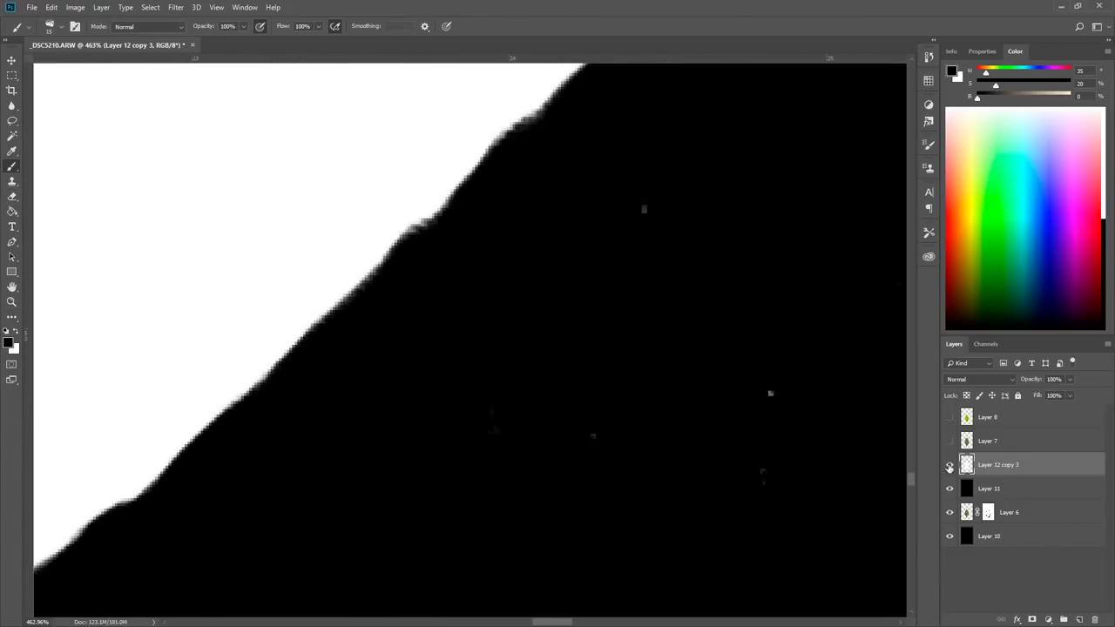
left_click(949, 466)
left_click(949, 465)
key("z")
left_click_drag(684, 334, 587, 379)
scroll(587, 379, "right", 5)
scroll(560, 386, "up", 1)
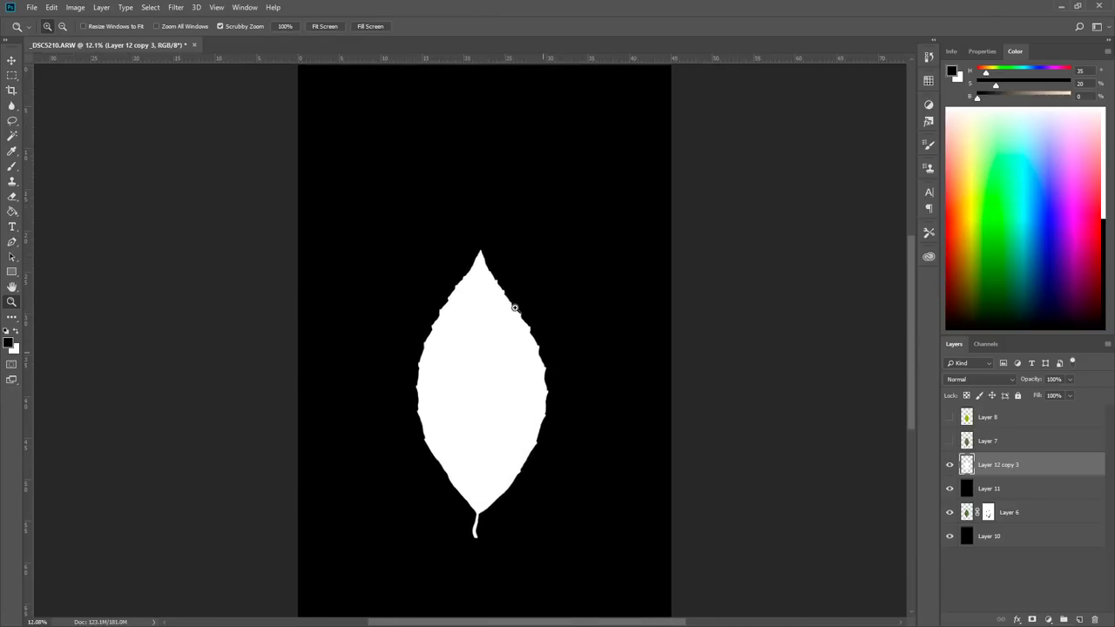
Merge the white silhouette with the black Layer 11 beneath it and hide the resulting opacity mask layer.
left_click(976, 489, "shift")
key("ctrl+e")
left_click(950, 465)
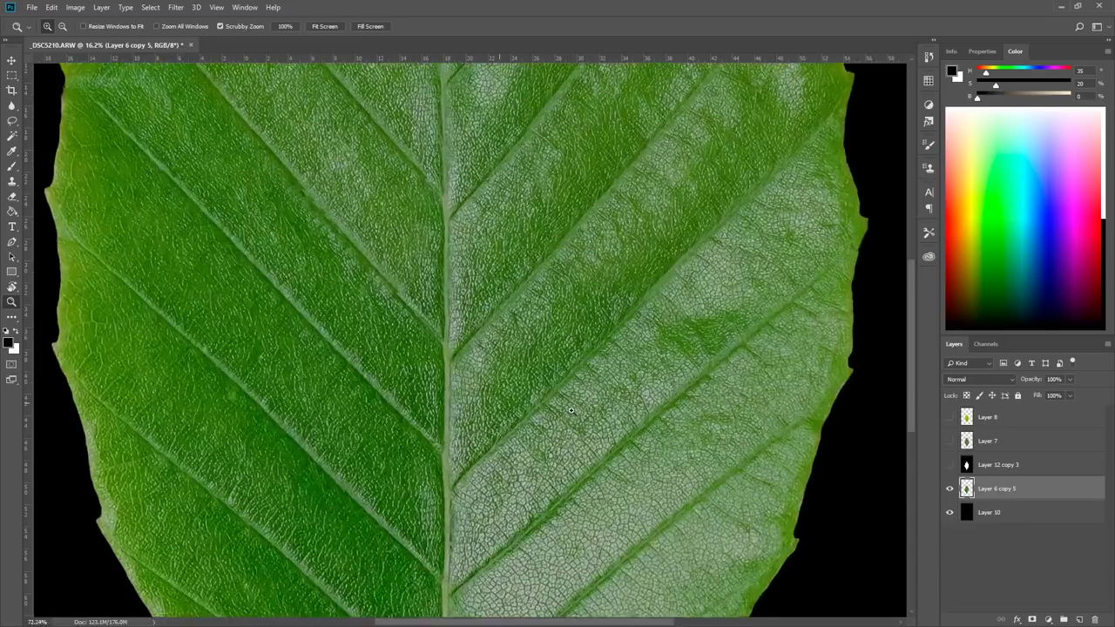
Examine the glossy reflections and vein detail on Layer 6 copy 5 up close, comparing it with the layer hidden.
scroll(572, 399, "up", 6)
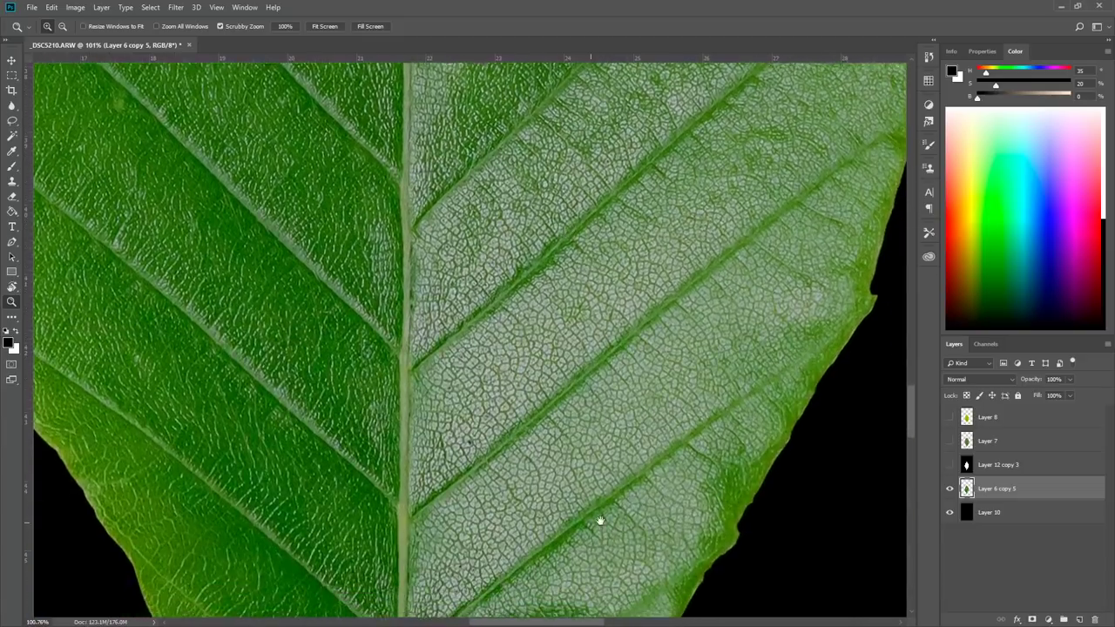
left_click_drag(600, 521, 585, 245)
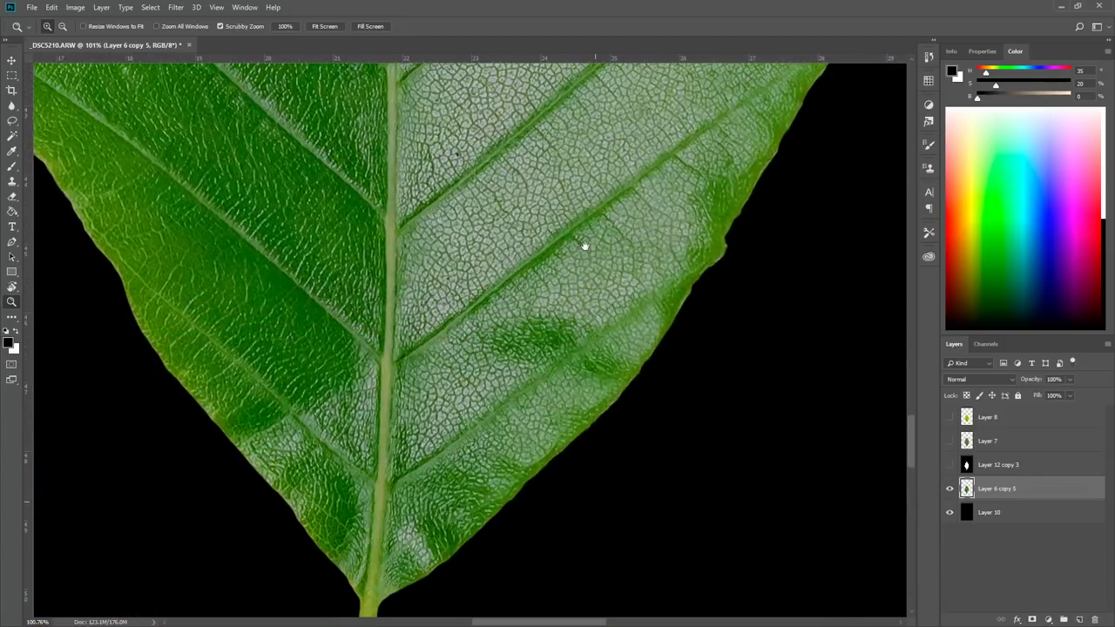
left_click_drag(445, 330, 465, 453)
mouse_move(478, 402)
left_mouse_down()
mouse_move(564, 383)
mouse_move(456, 388)
mouse_move(482, 393)
left_mouse_up()
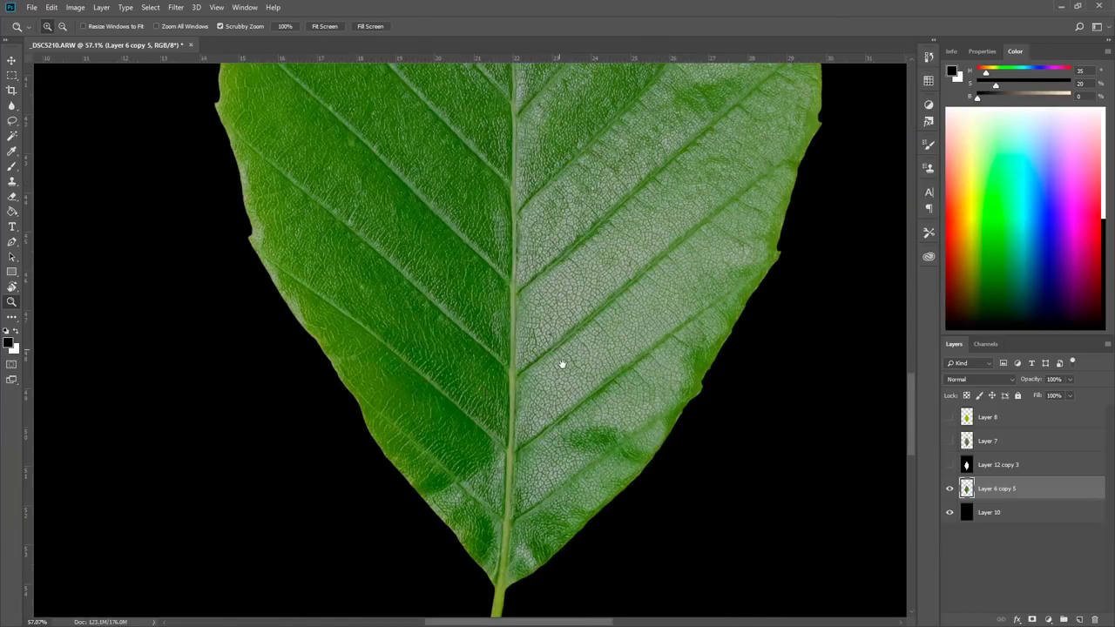
left_click_drag(565, 366, 591, 389)
left_click(949, 489)
left_click(949, 488)
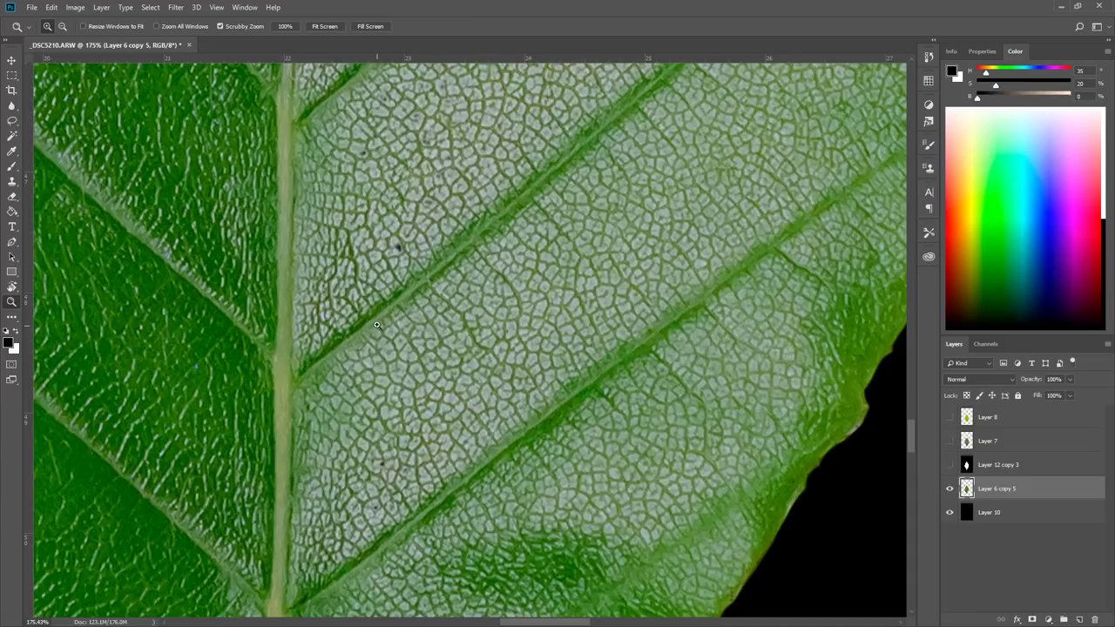
left_click_drag(555, 121, 508, 549)
left_click_drag(522, 322, 568, 197)
left_click_drag(479, 534, 531, 288)
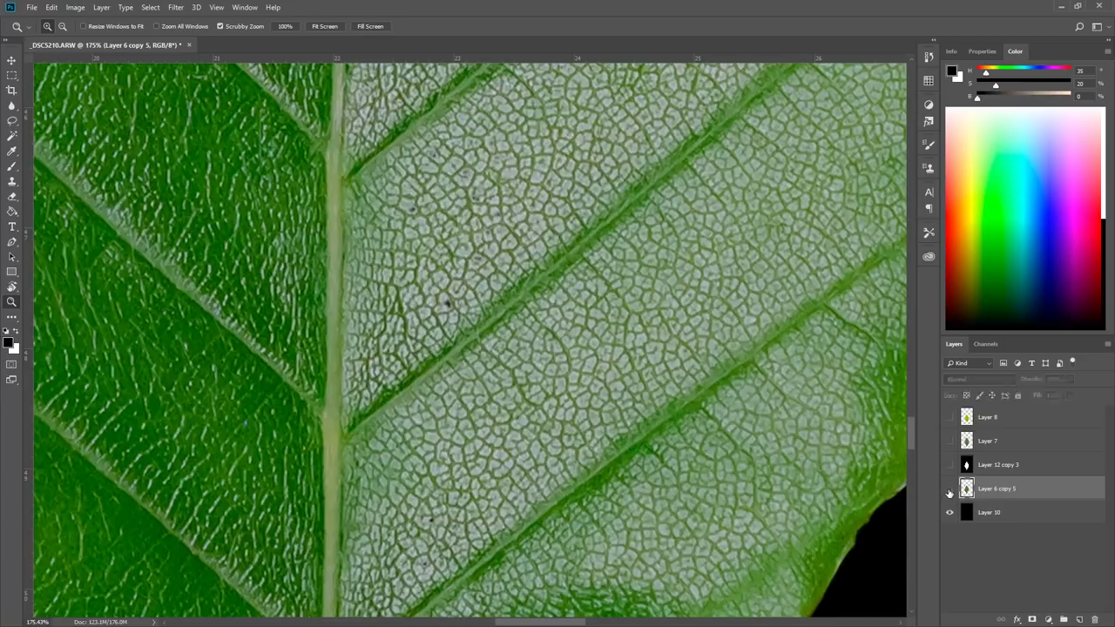
Select the pale glossy areas of the leaf by colour range, testing the selection with a fill on a new layer.
left_click(151, 7)
left_click(207, 122)
left_click(1080, 620)
key("alt+BackSpace")
left_click(151, 7)
left_click(207, 122)
left_click(785, 131)
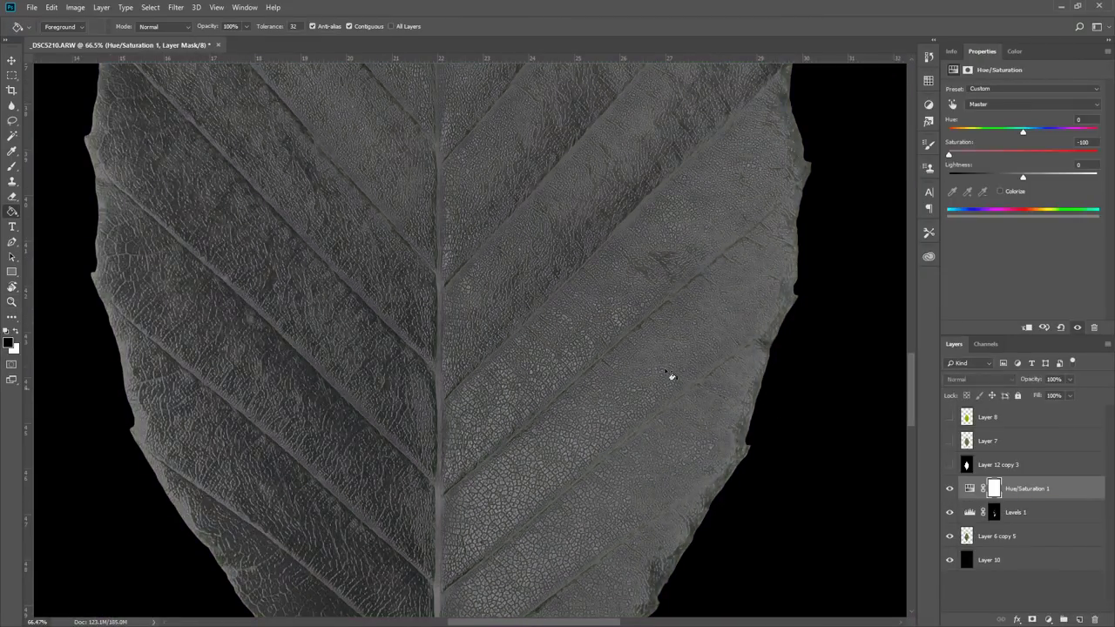
Compare the brightness of the desaturated leaf with the Levels 1 adjustment on and off.
key("z")
left_click_drag(620, 372, 583, 372)
left_click_drag(640, 307, 591, 417)
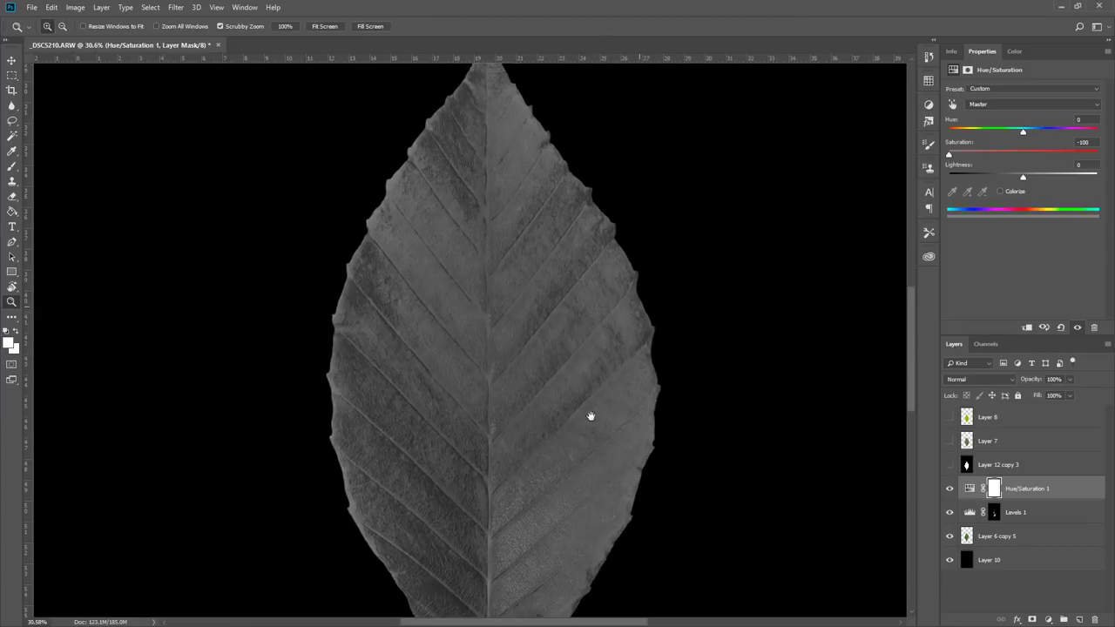
left_click_drag(906, 468, 937, 523)
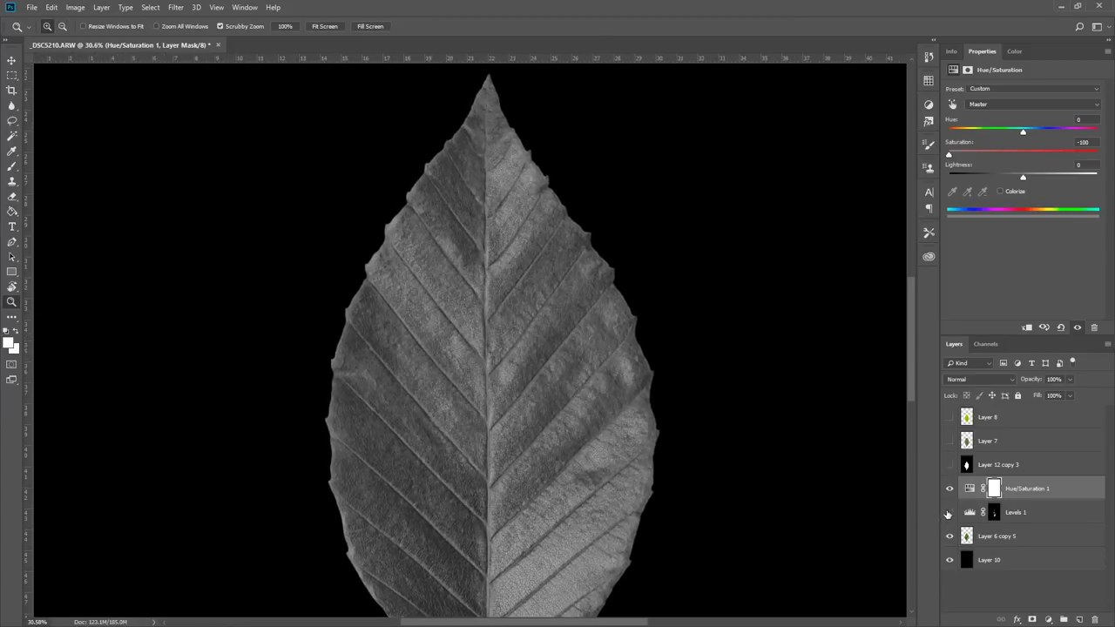
scroll(578, 386, "up", 4)
Set the black input level of Levels 1 to 102 and hide Hue/Saturation 1 to see the leaf in colour.
left_click(970, 512)
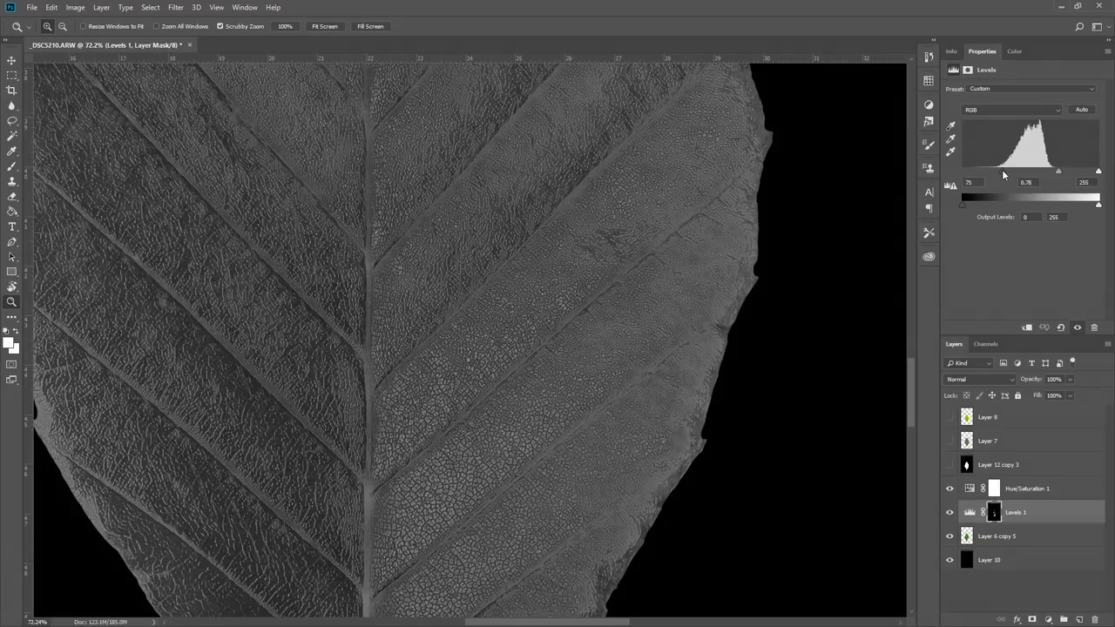
left_click_drag(603, 445, 531, 447)
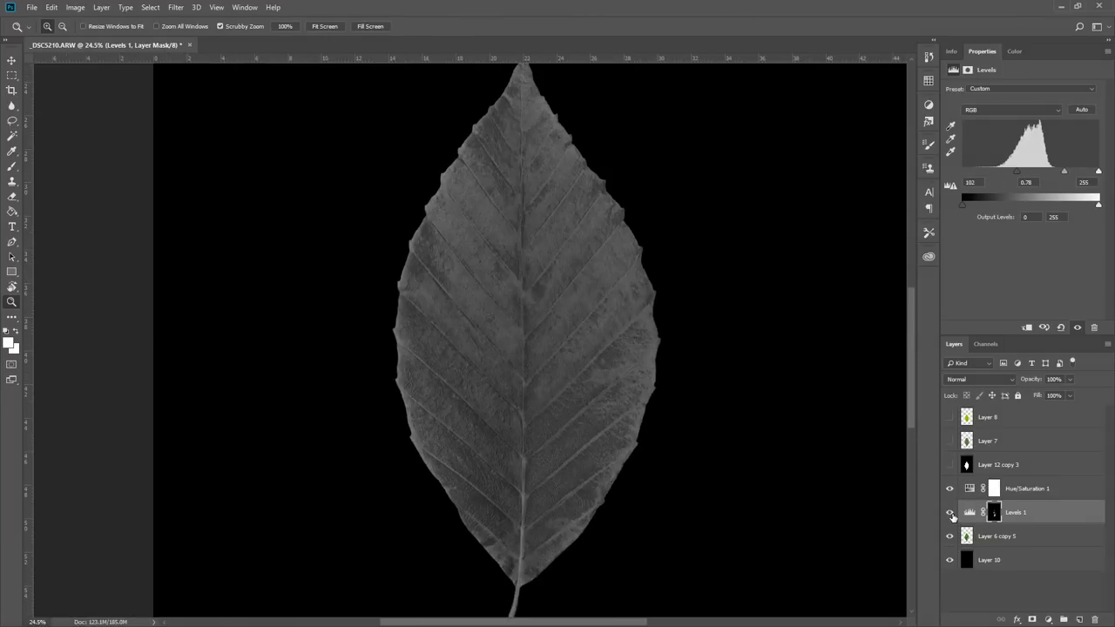
left_click(950, 490)
scroll(570, 433, "up", 5)
left_click(950, 490)
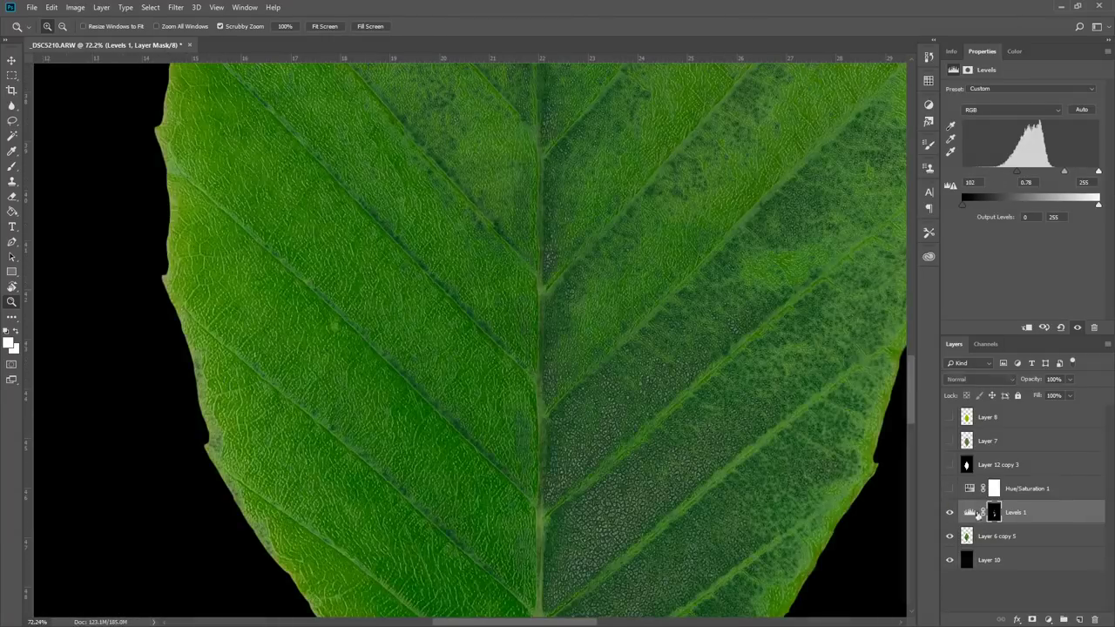
Add a Hue/Saturation adjustment masked by the Levels 1 mask, raising its saturation and lowering its hue.
left_click(994, 513, "ctrl")
left_click(1048, 620)
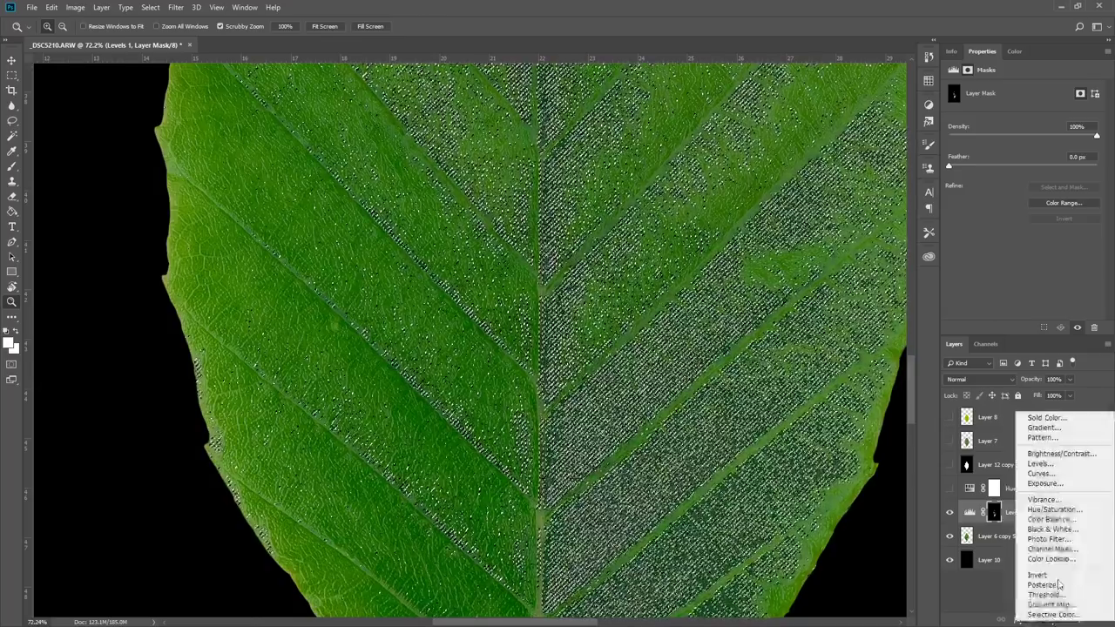
left_click(1079, 510)
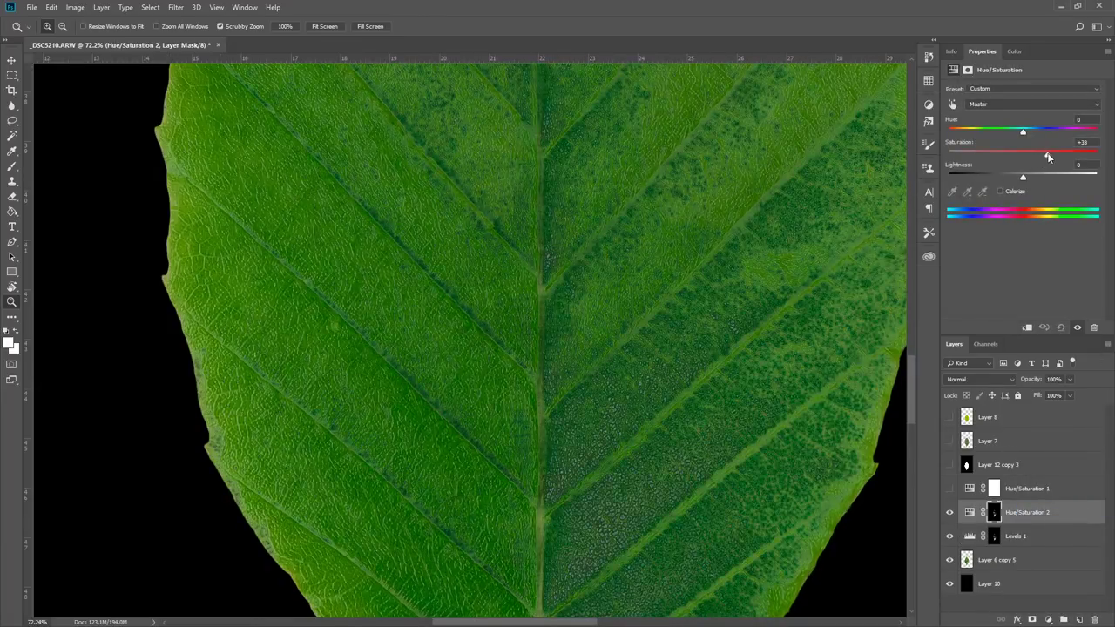
mouse_move(1048, 157)
left_mouse_down()
mouse_move(1096, 154)
mouse_move(1070, 154)
left_mouse_up()
left_click_drag(1023, 132, 988, 132)
Try Colorize with higher saturation on Hue/Saturation 2, then turn Colorize off and raise the lightness slightly.
left_click(1000, 191)
left_click_drag(986, 155, 1054, 156)
left_click(950, 489)
left_click(950, 488)
left_click(1000, 191)
left_click_drag(1026, 178, 1031, 179)
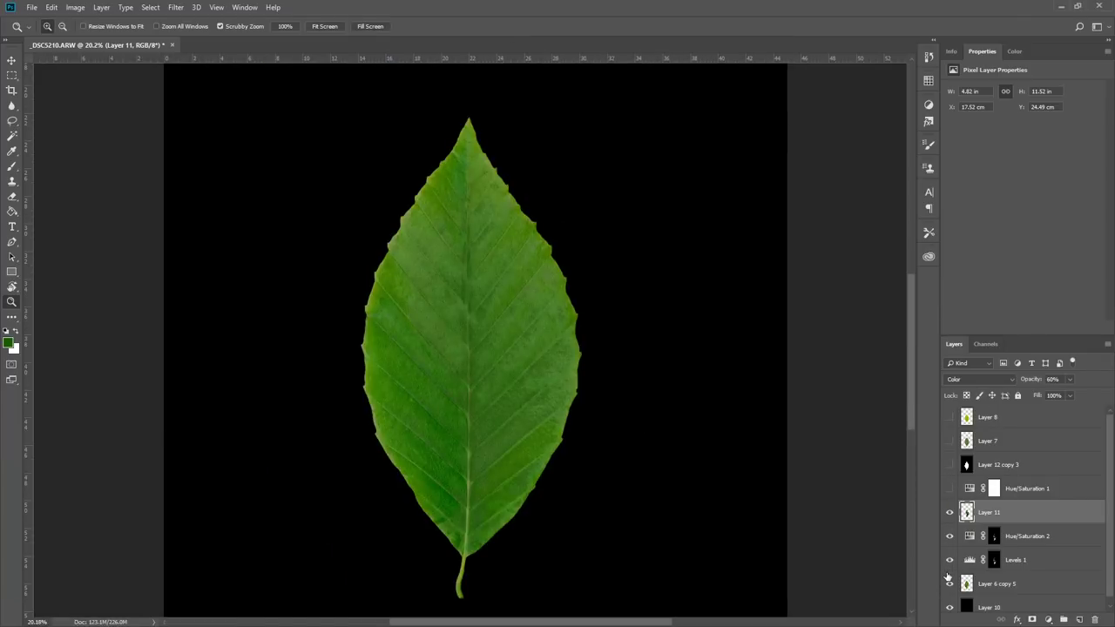
Compare the corrected leaf with Layer 6 copy 5 and Levels 1 each switched off and on.
left_click(950, 583)
left_click(950, 584)
left_click(952, 561)
left_click(952, 561)
left_click(951, 561)
left_click(952, 561)
Examine the corrected leaf surface up close for remaining reflections and uneven colour.
left_click_drag(480, 438, 548, 444)
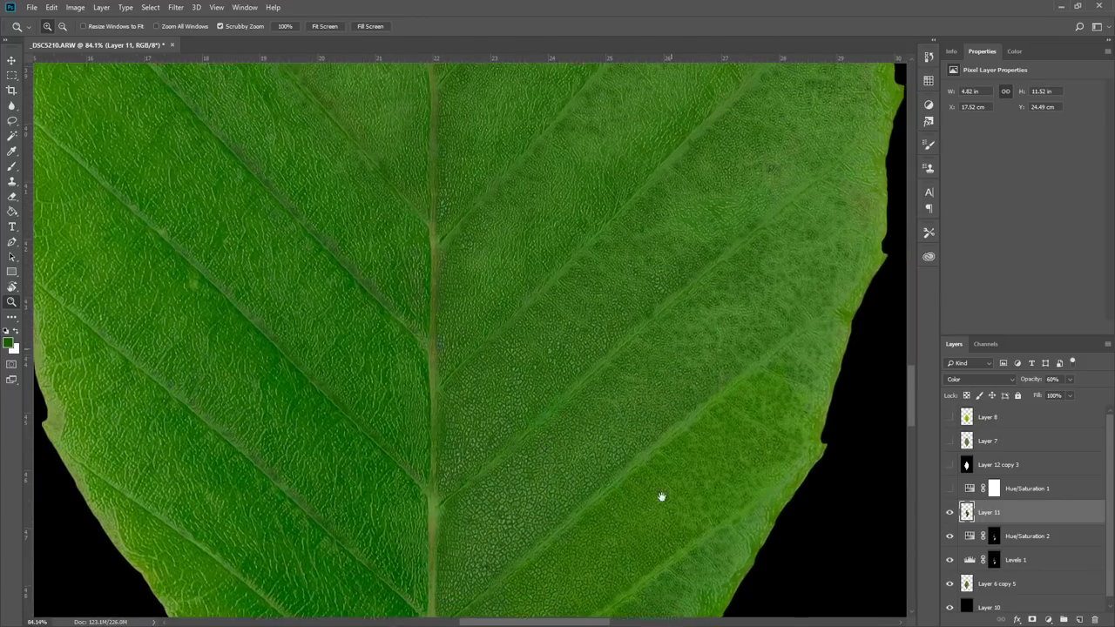
scroll(664, 525, "up", 5)
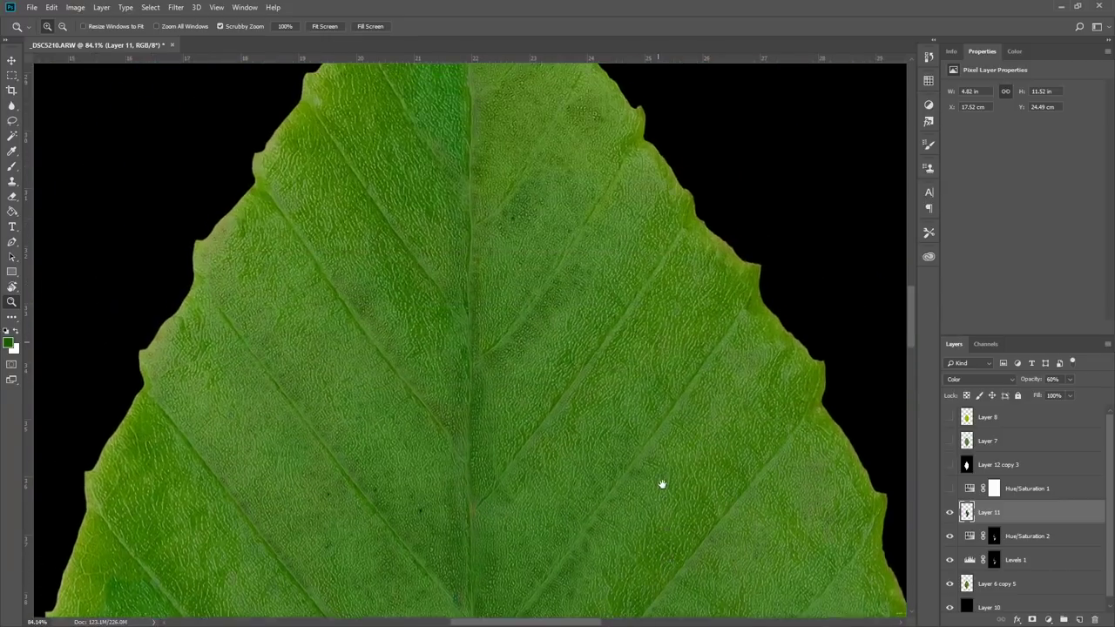
left_click_drag(662, 484, 650, 393)
left_click_drag(650, 541, 635, 352)
left_click_drag(680, 254, 594, 587)
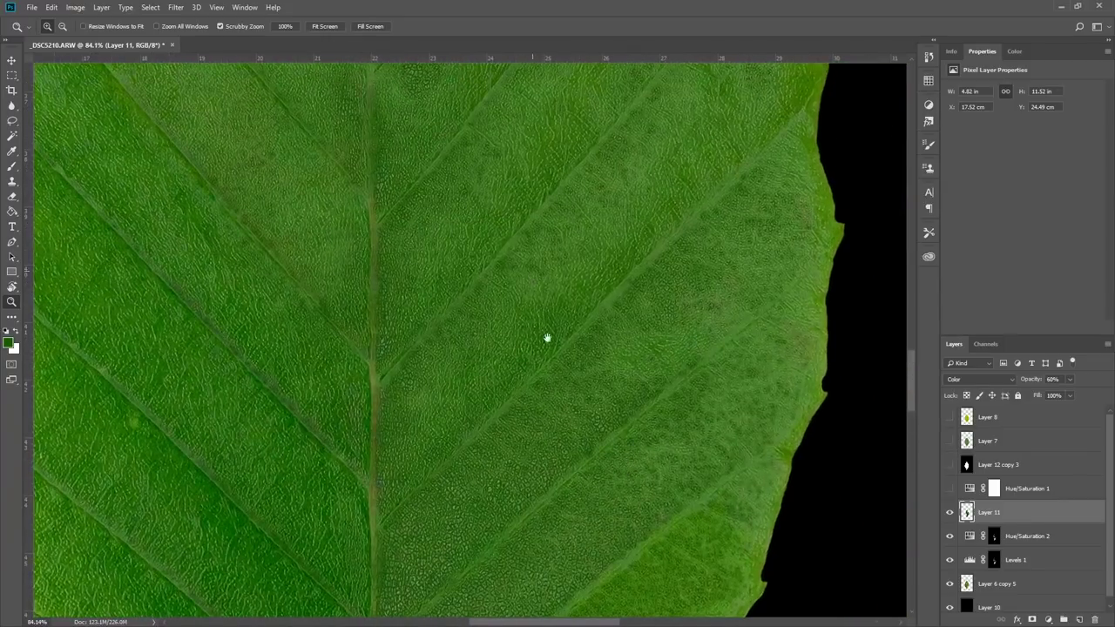
left_click_drag(554, 363, 613, 496)
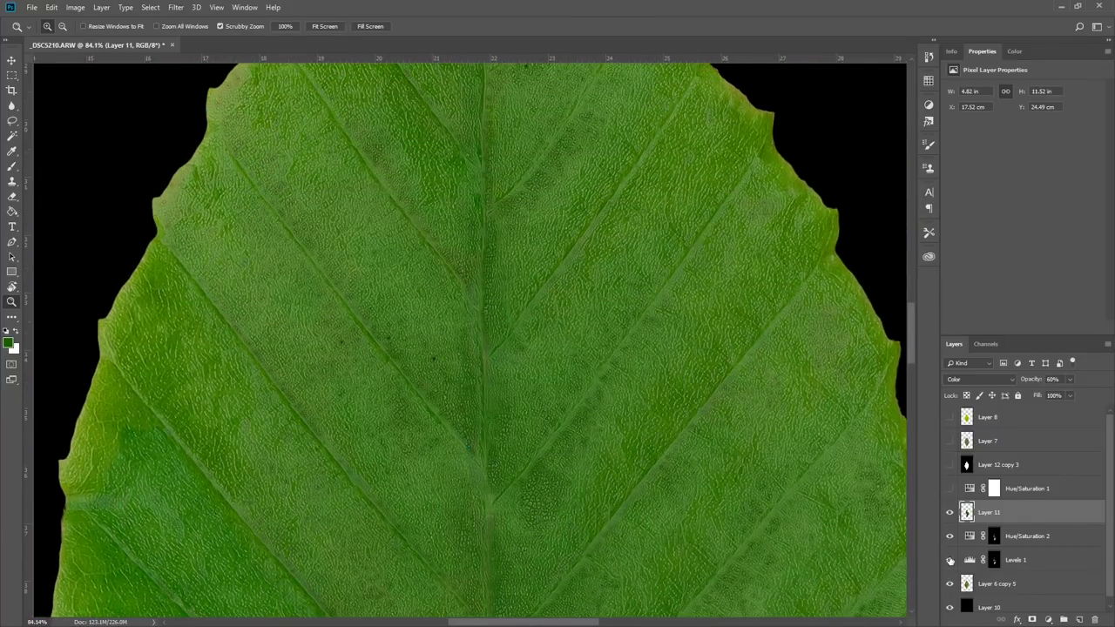
Hide Layer 11 and Hue/Saturation 2 and compare the highlight darkening with Levels 1 off and on.
left_click(950, 560)
left_click(950, 561)
left_click_drag(950, 536, 953, 521)
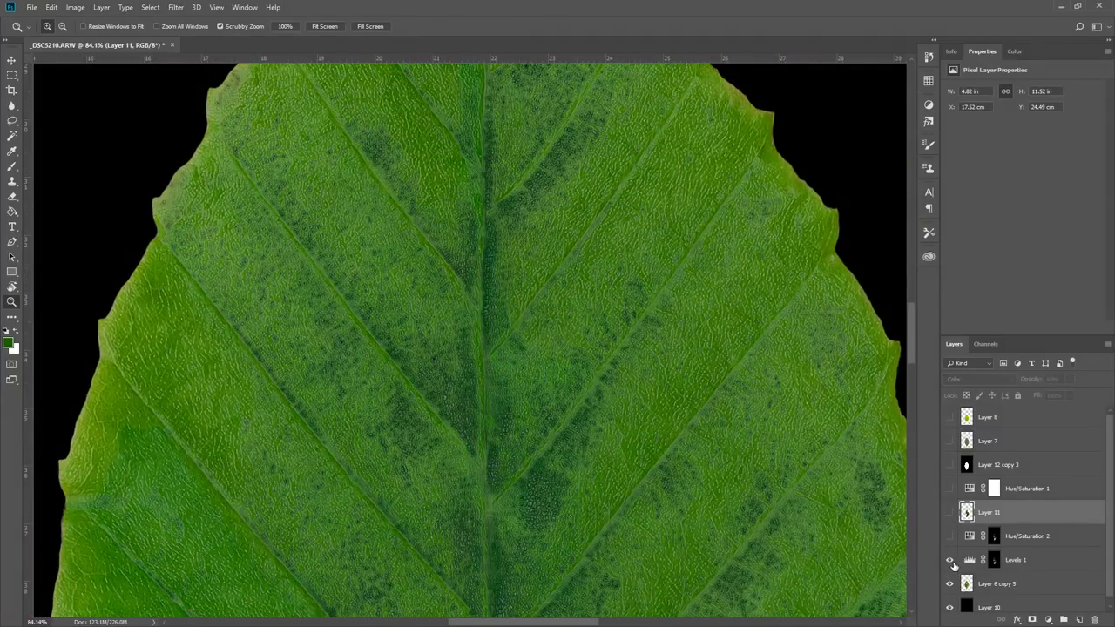
left_click(953, 562)
left_click_drag(778, 540, 811, 337)
left_click(950, 561)
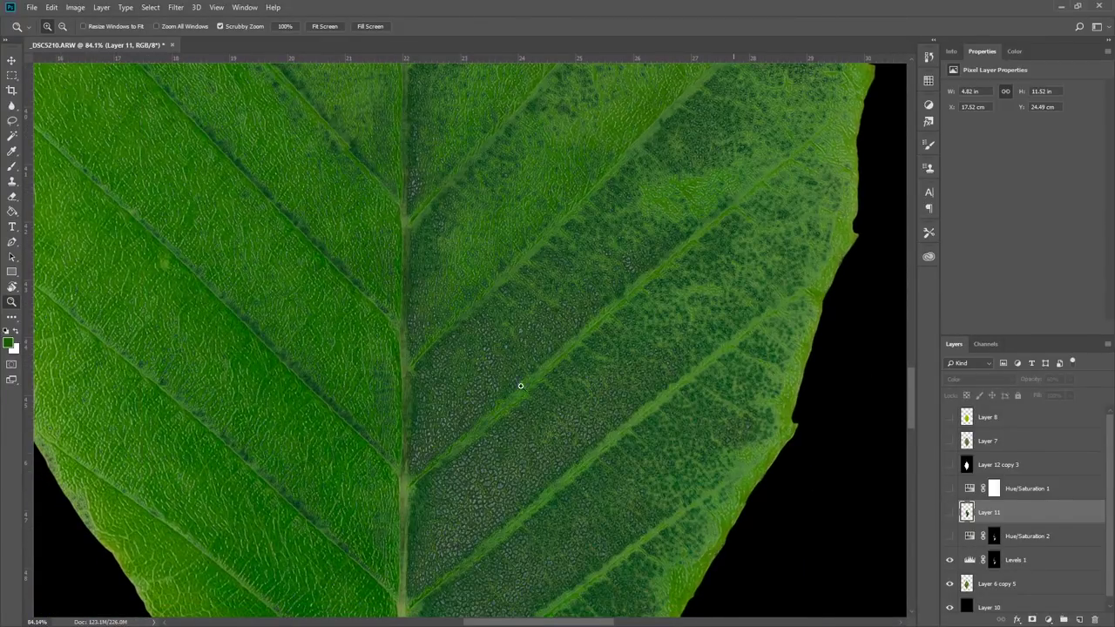
Show Hue/Saturation 1 to view the leaf in greyscale and examine how even its brightness is across the surface.
left_click_drag(565, 295, 592, 318)
left_click(951, 489)
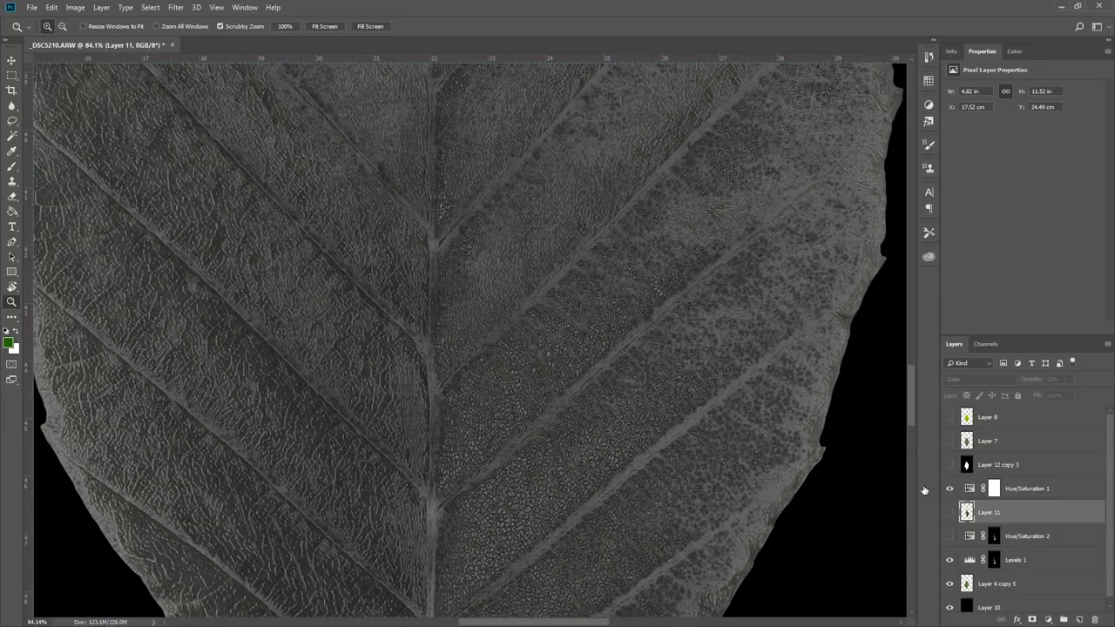
left_click(950, 489)
left_click(950, 489)
left_click_drag(707, 290, 702, 197)
left_click_drag(679, 311, 753, 488)
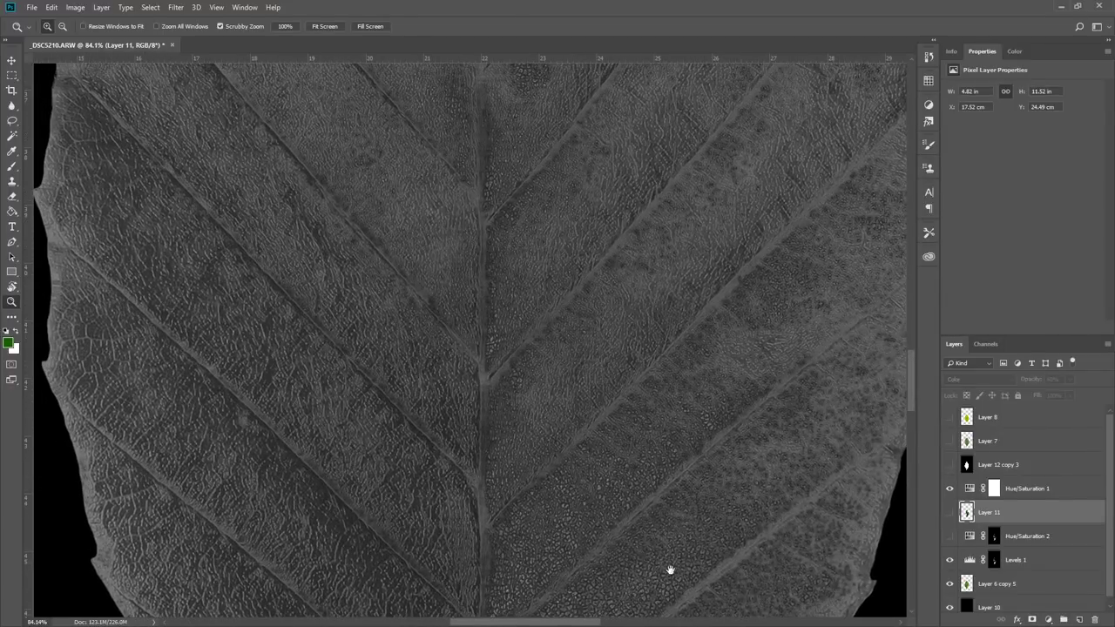
left_click_drag(670, 571, 665, 270)
scroll(645, 272, "down", 6)
left_click_drag(613, 305, 586, 330)
Compare the whole leaf in colour and greyscale, with and without the Levels 1 correction.
left_click(950, 489)
left_click(951, 489)
left_click(951, 561)
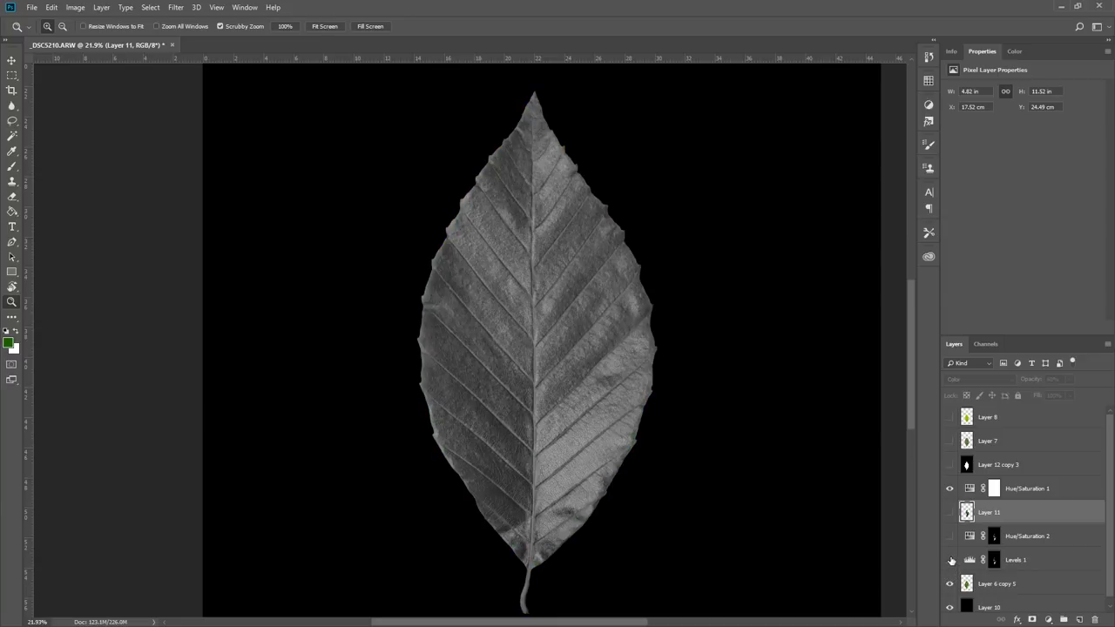
scroll(752, 453, "right", 3)
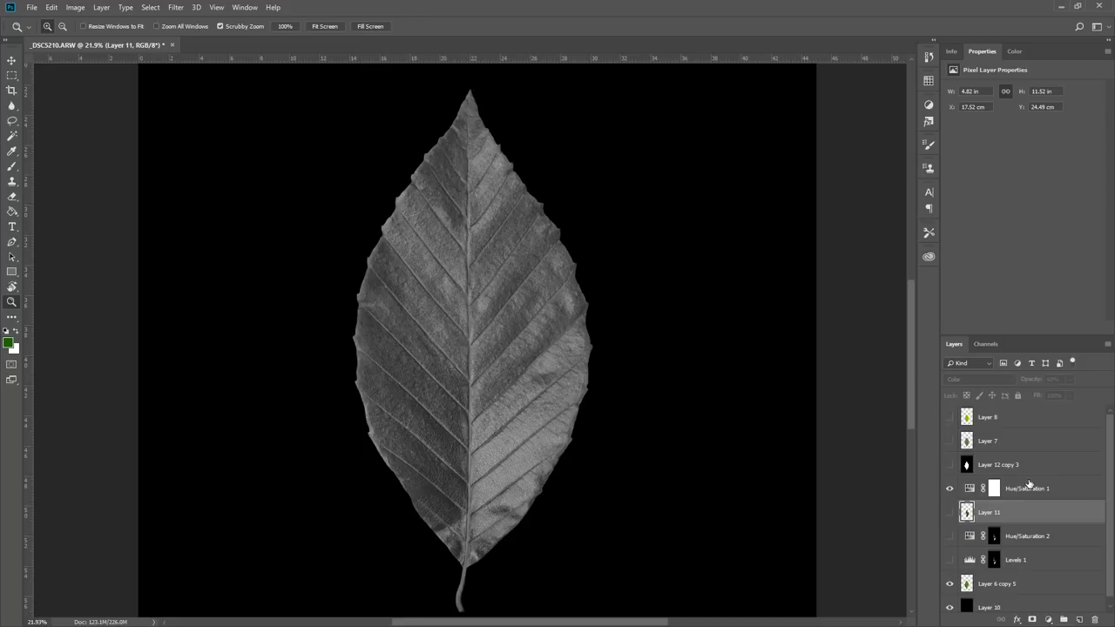
left_click(949, 490)
left_click(949, 490)
left_click(950, 560)
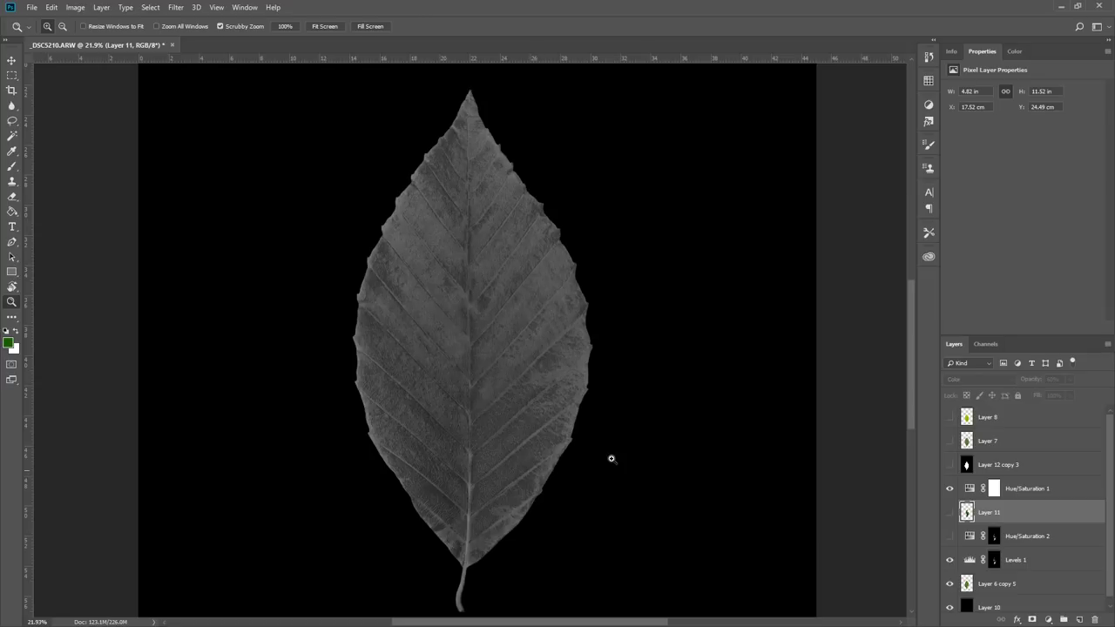
Set the black input level of Levels 1 to 100, show Hue/Saturation 2 and hide Hue/Saturation 1.
left_click(970, 560)
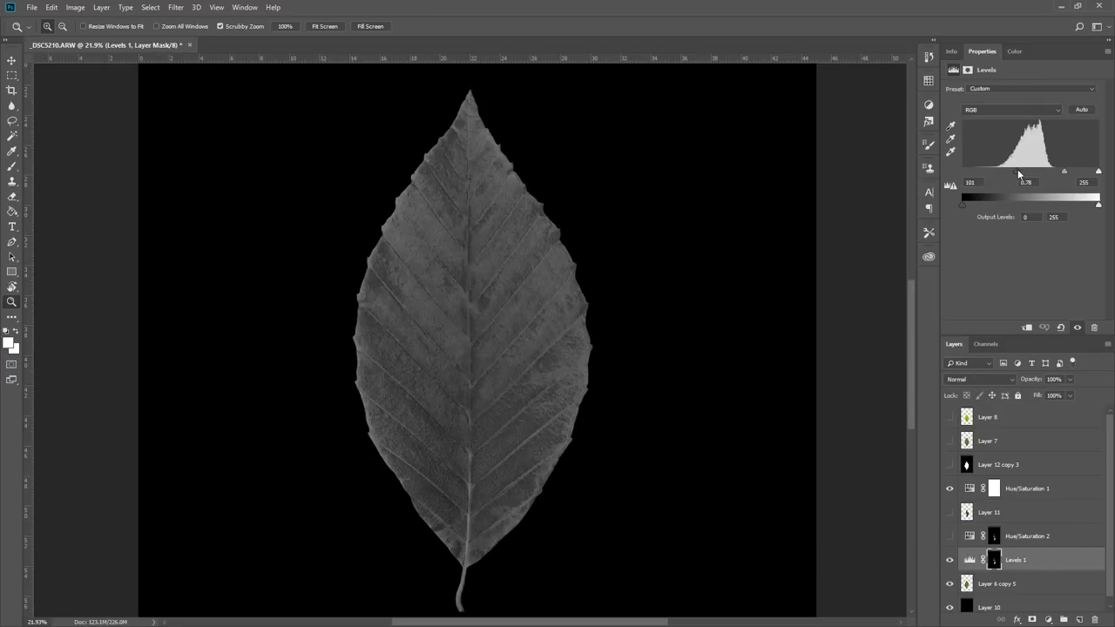
left_click_drag(1017, 169, 1016, 168)
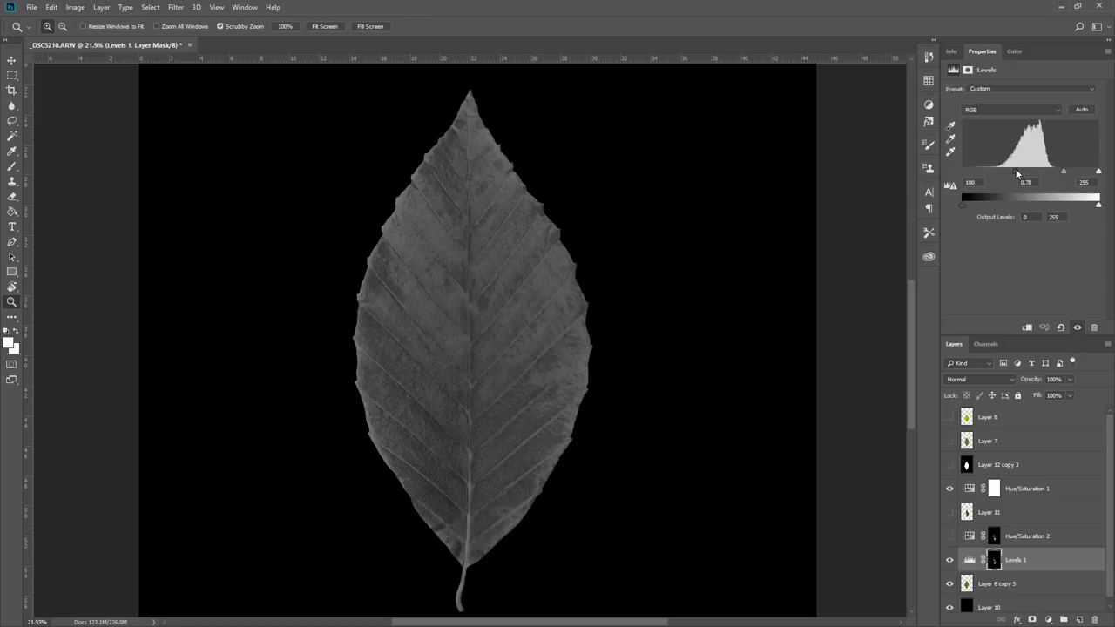
left_click(950, 536)
left_click(950, 489)
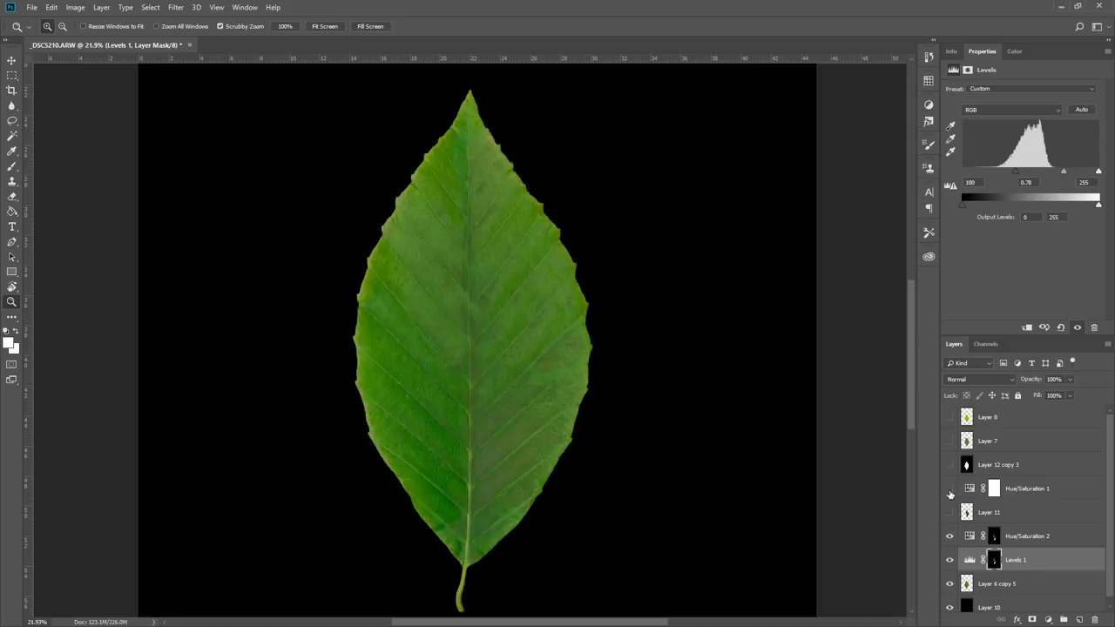
Compare the leaf colour with Hue/Saturation 2 off and on, and examine the tinted surface up close with Layer 11 shown.
left_click(951, 538)
left_click(951, 537)
left_click(951, 538)
left_click(951, 538)
left_click(950, 537)
left_click(951, 537)
left_click_drag(512, 447, 753, 486)
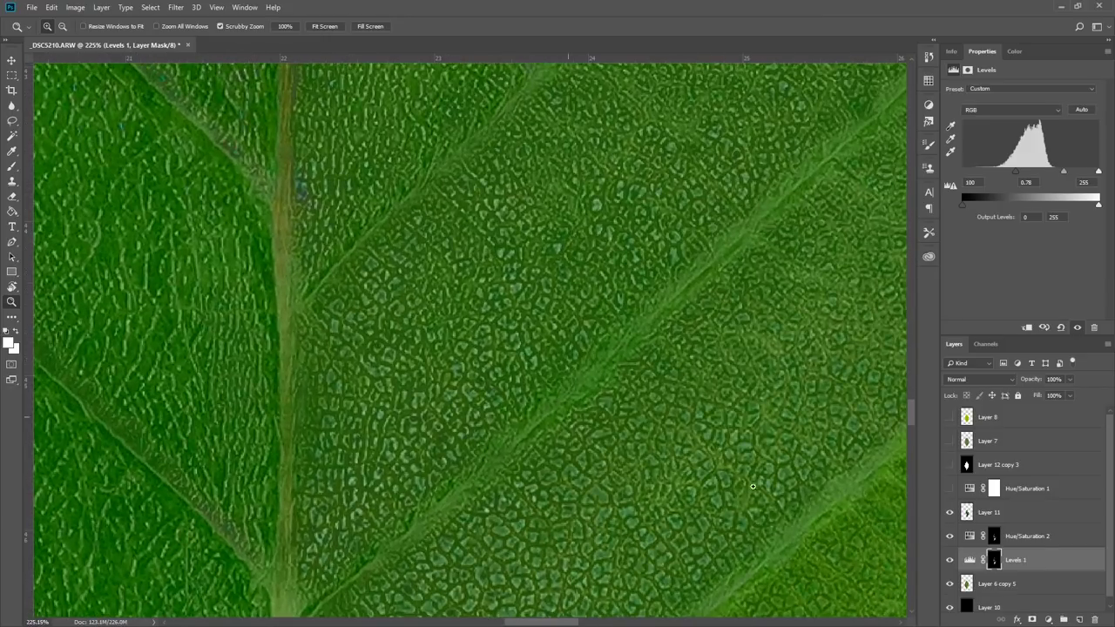
Compare the tinted leaf surface with Hue/Saturation 2 off and on, and switch the visibility of Layer 11.
left_click(949, 535)
left_click(949, 535)
left_click(949, 514)
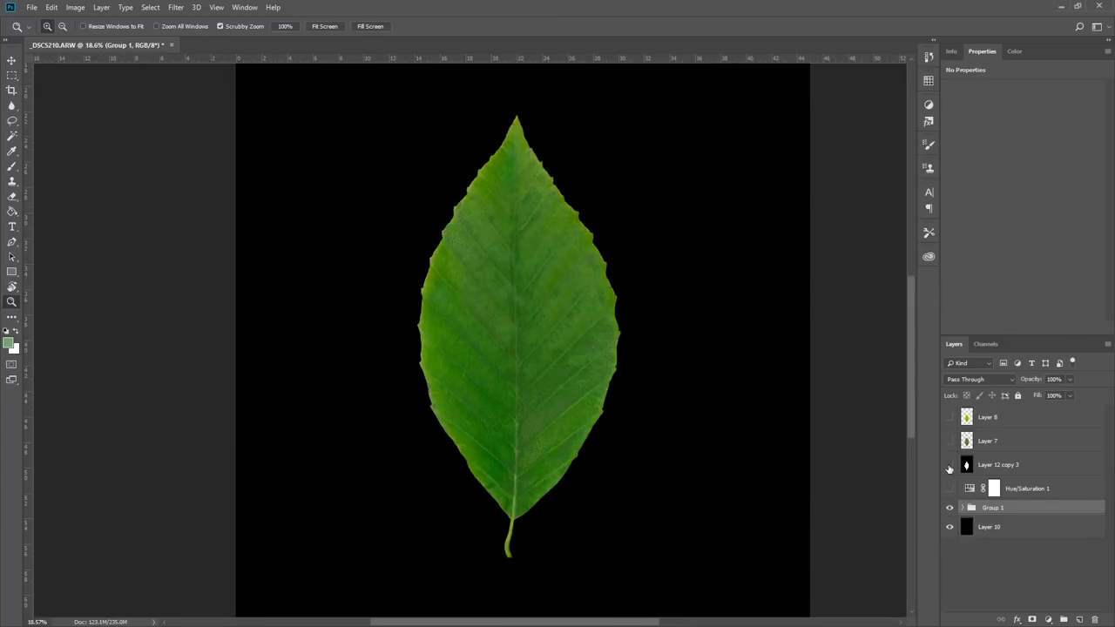
Move Layer 12 copy 3 directly above Group 1 and rename Group 1 to DIFFUSE.
left_click(949, 465)
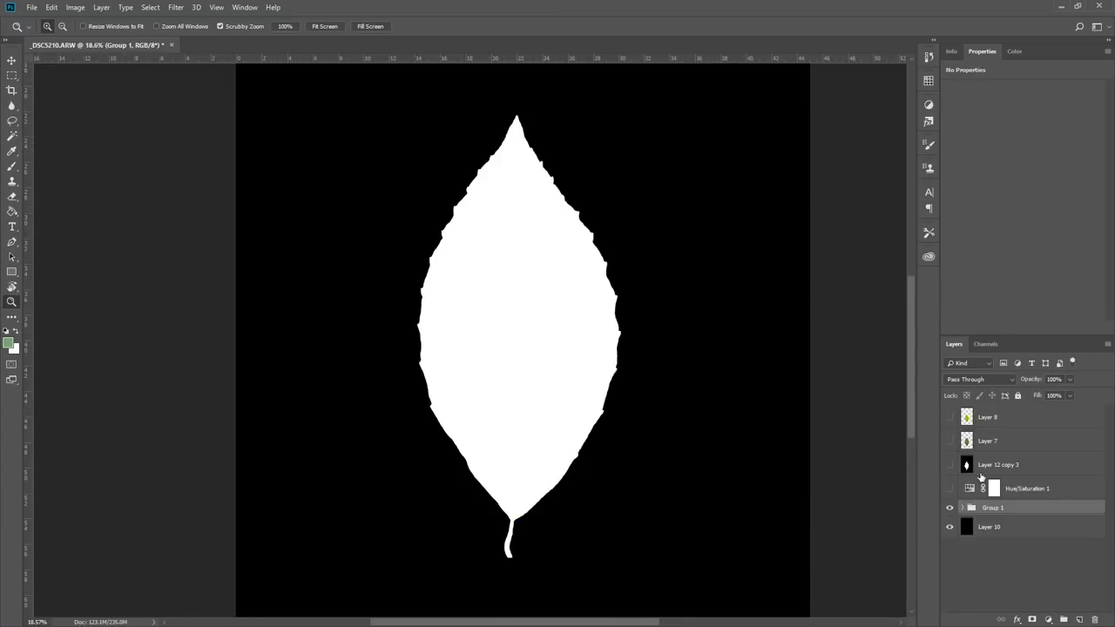
left_click_drag(983, 478, 974, 498)
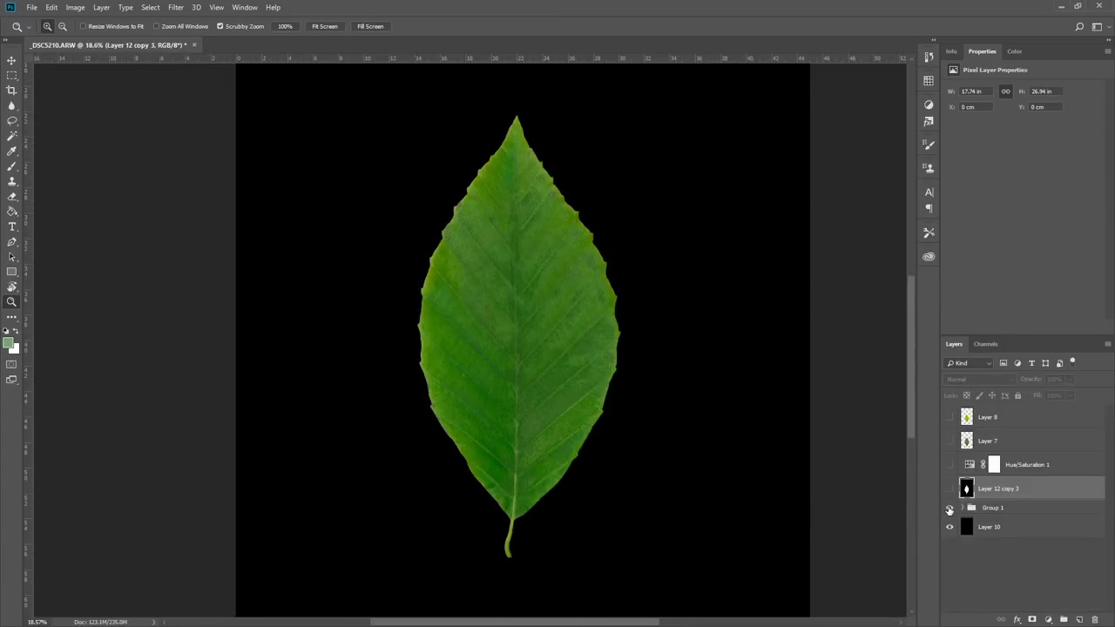
double_click(998, 512)
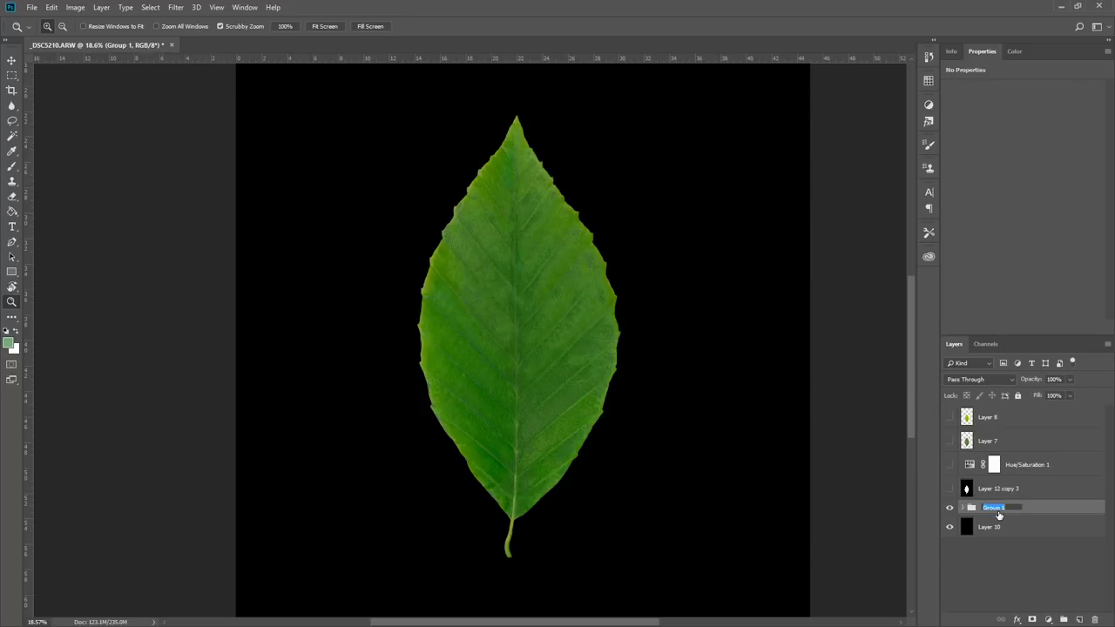
type("DIFFUSE")
key("Return")
Show Layer 12 copy 3, rename it to MASK and switch the visibility of the DIFFUSE group.
left_click(949, 489)
double_click(1007, 489)
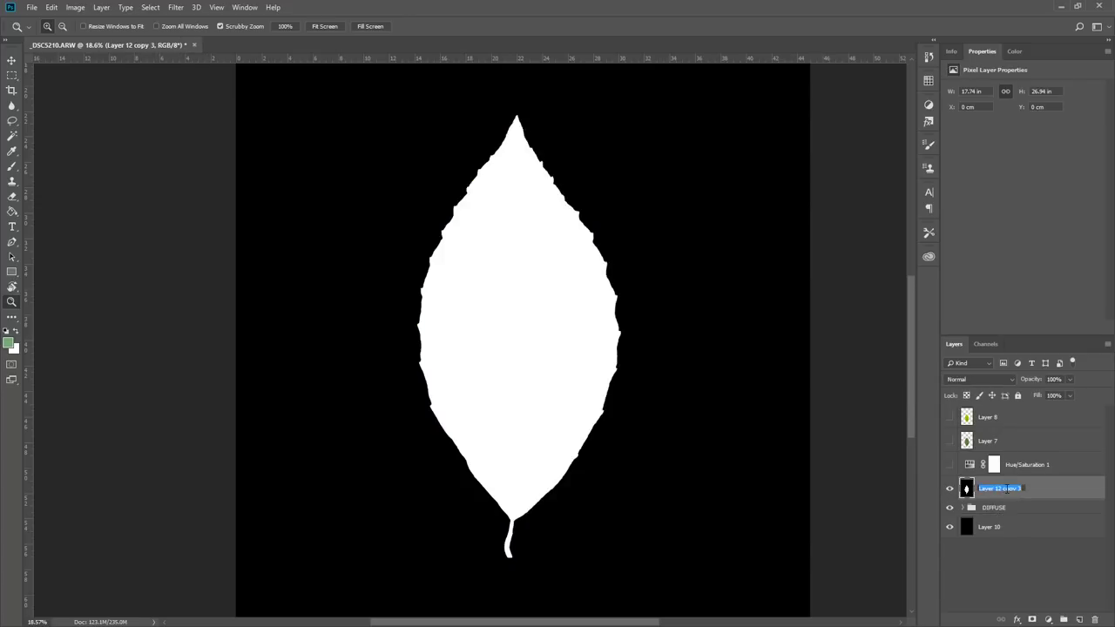
type("MASK")
key("Return")
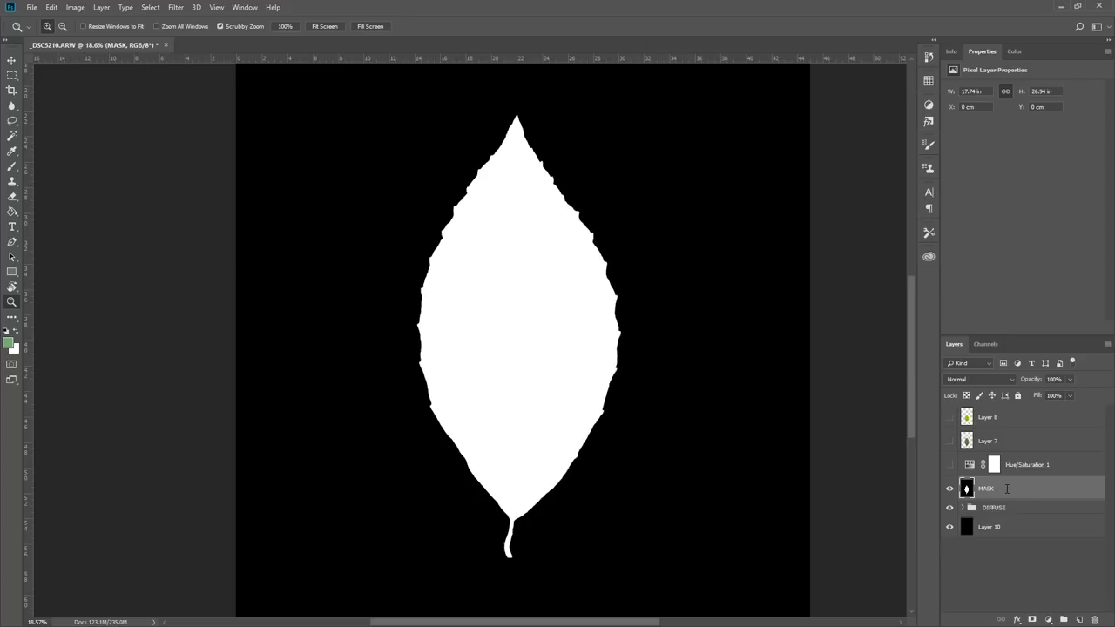
left_click(950, 507)
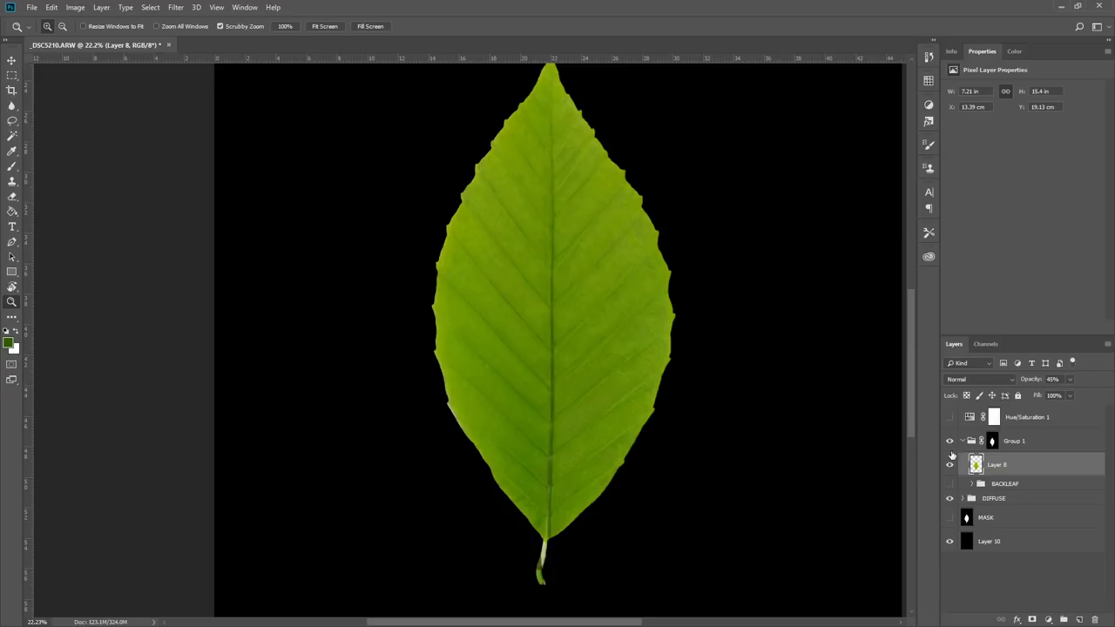
Compare the leaf with the semi-transparent backlit Layer 8 off and on.
left_click(949, 464)
left_click(950, 465)
left_click_drag(555, 546, 612, 518)
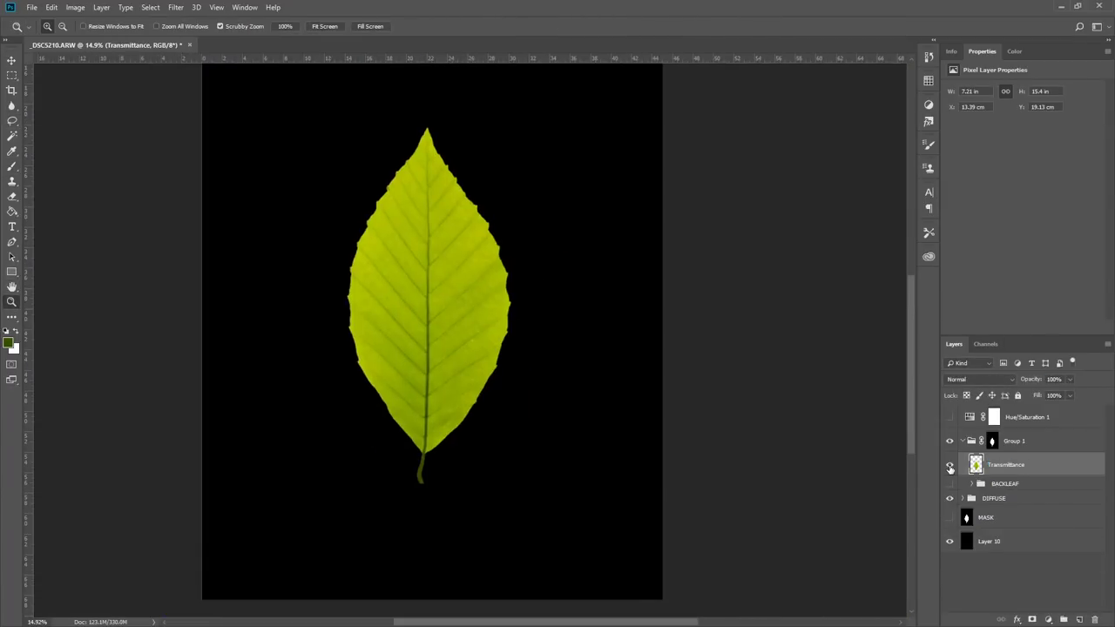
Check the Transmittance, DIFFUSE and MASK layers against each other by switching their visibility.
left_click(949, 467)
left_click(956, 501)
left_click(956, 501)
left_click(953, 504)
left_click(950, 517)
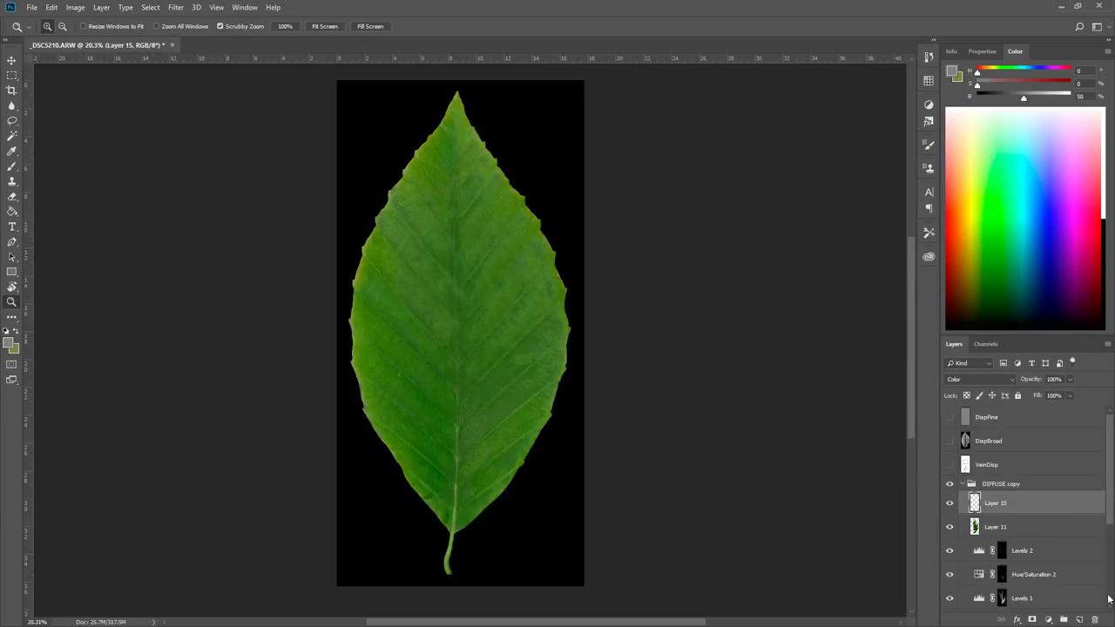
Add a Hue/Saturation adjustment with saturation -100 above Layer 15 in DIFFUSE copy, followed by a Levels adjustment.
left_click(1048, 620)
left_click(1070, 509)
left_click_drag(1020, 157, 892, 209)
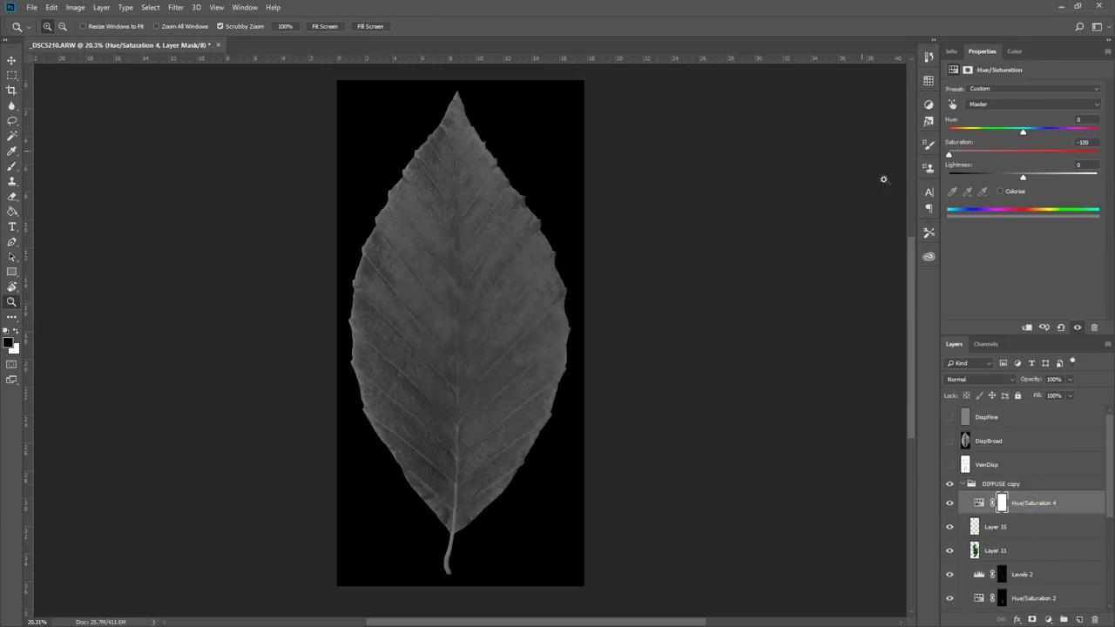
left_click(1047, 620)
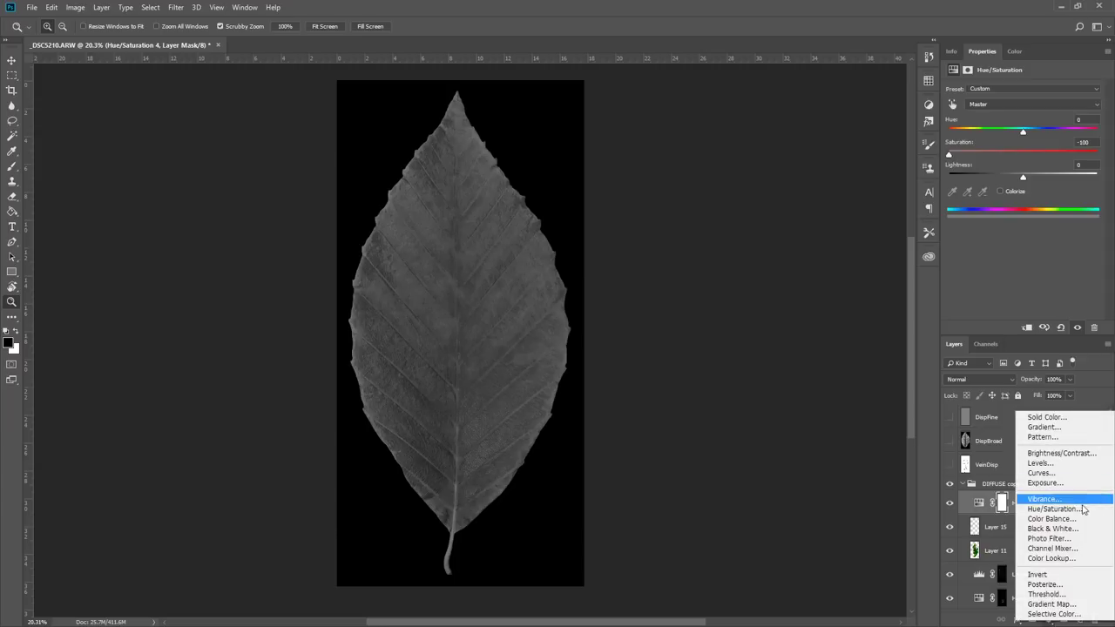
left_click(1039, 464)
left_click_drag(448, 349, 541, 357)
key("ctrl+0")
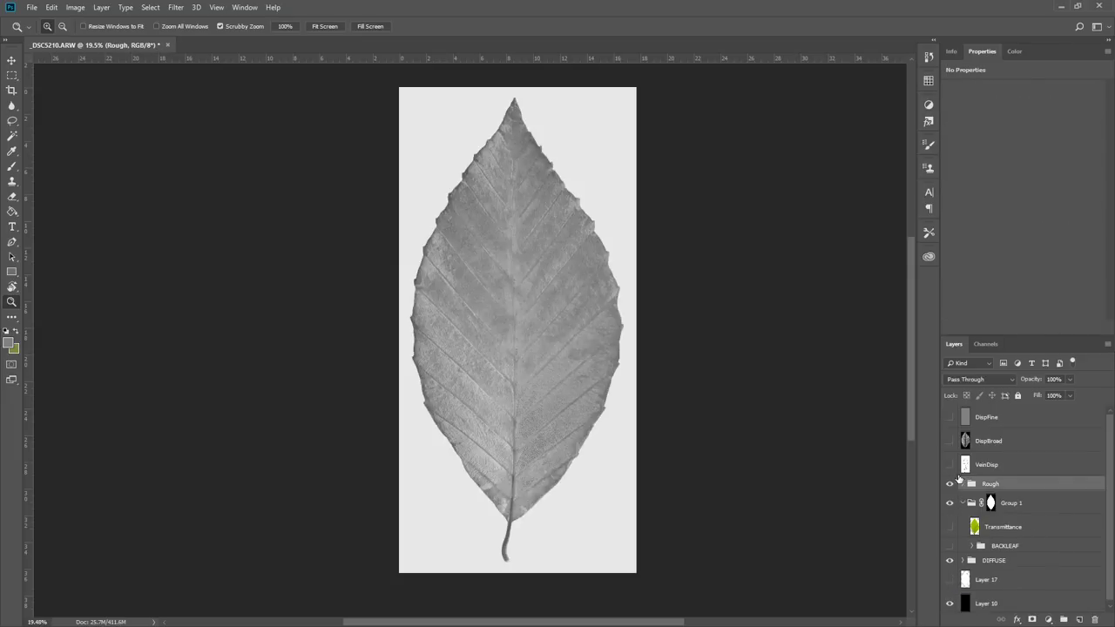
Hide Rough, show Transmittance and compare the leaf with Group 1 off and on.
left_click(950, 489)
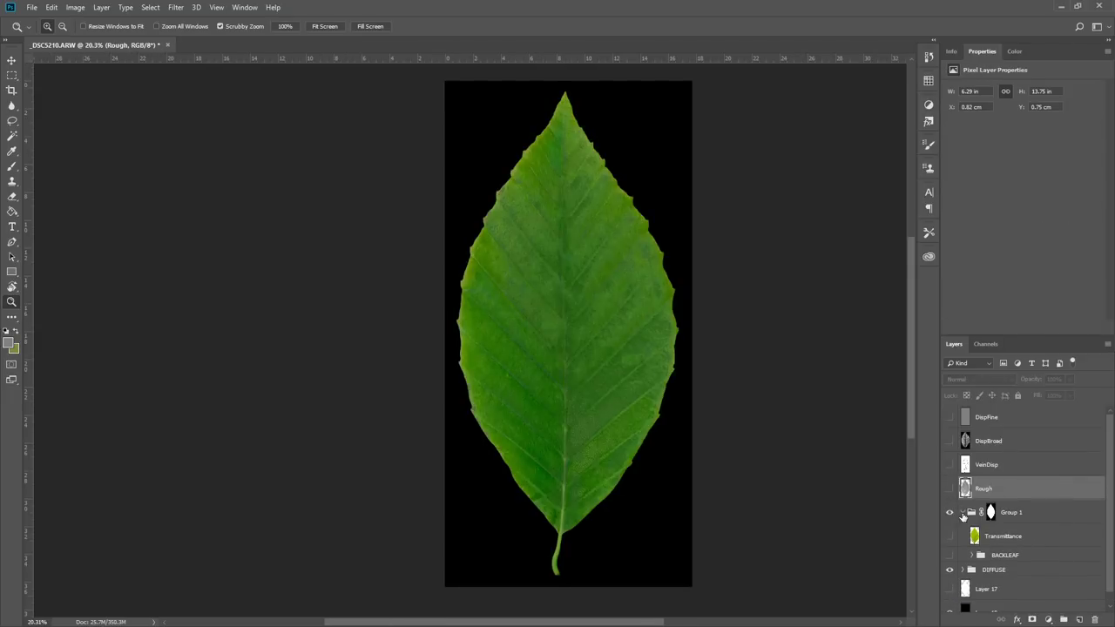
left_click(949, 536)
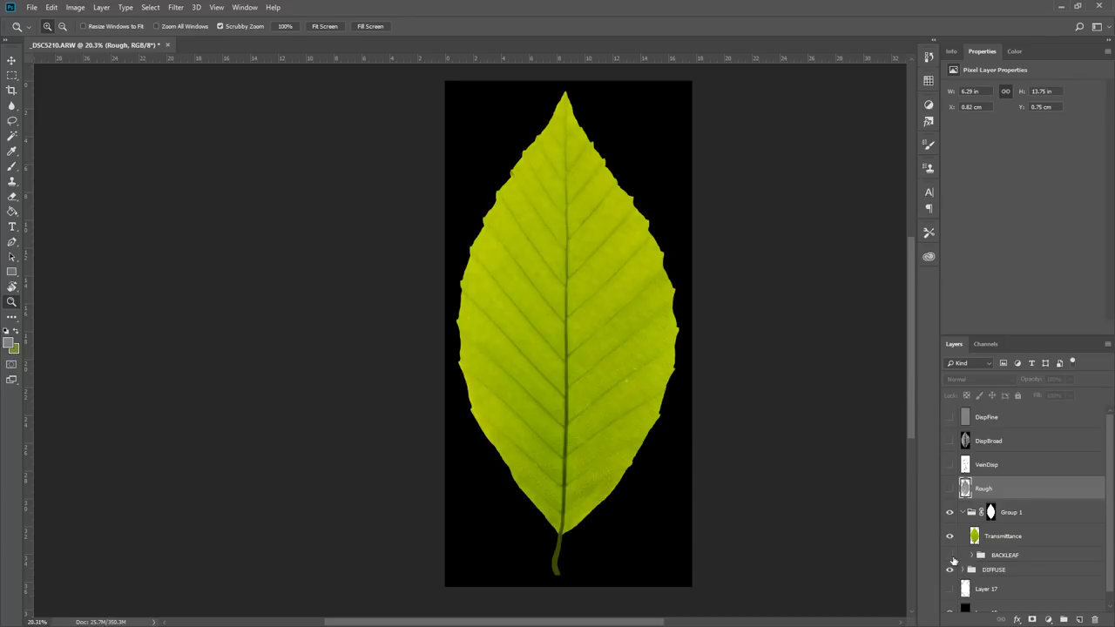
left_click(950, 514)
left_click(950, 514)
left_click(950, 514)
left_click(948, 515)
left_click_drag(666, 390, 582, 411)
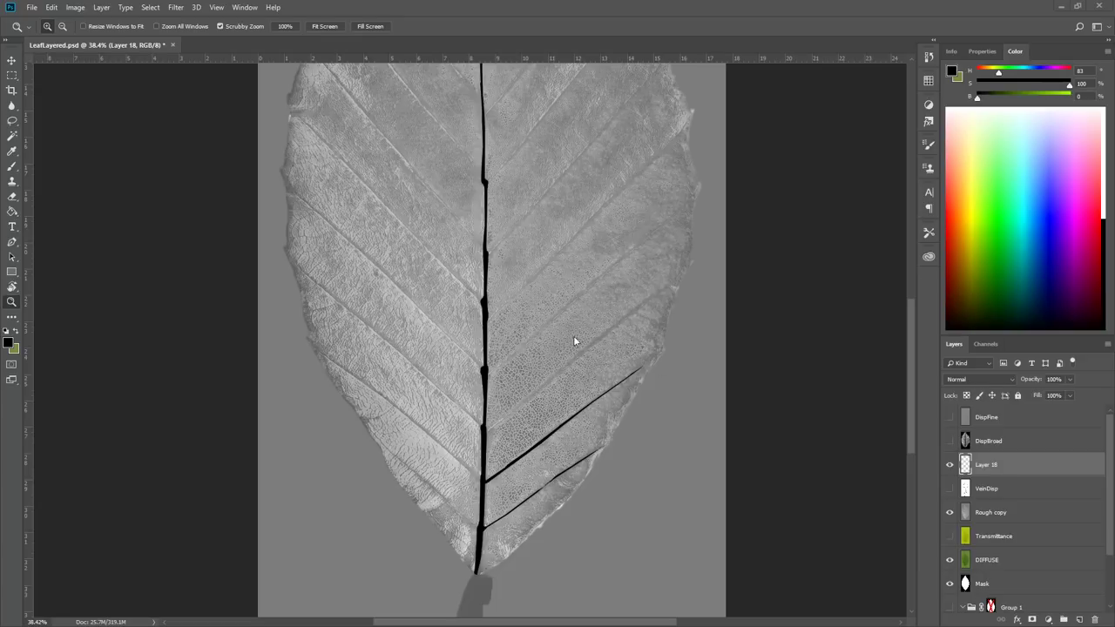
Compare the roughness image with the black veins of Layer 18 off and on, and examine the leaf detail.
left_click_drag(542, 330, 554, 374)
left_click(951, 468)
left_click(951, 468)
mouse_move(640, 141)
left_mouse_down()
mouse_move(611, 469)
mouse_move(603, 199)
left_mouse_up()
left_click_drag(578, 375, 617, 274)
Outline the side veins on the right half of the leaf with the Lasso and fill them with black on Layer 18.
left_click_drag(485, 405, 531, 398)
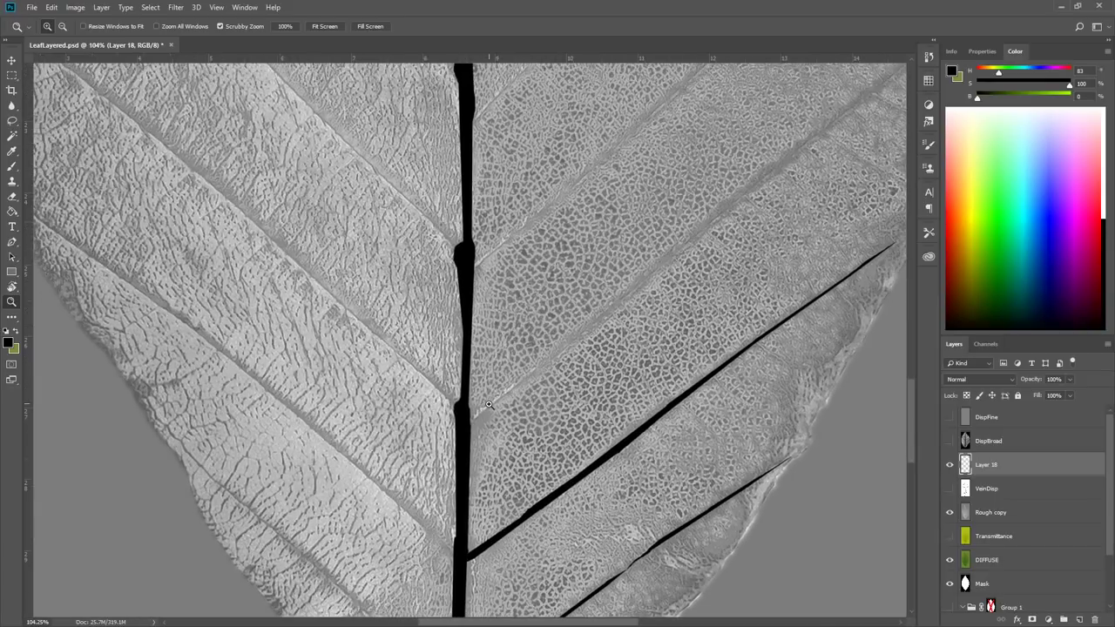
left_click_drag(512, 372, 467, 398)
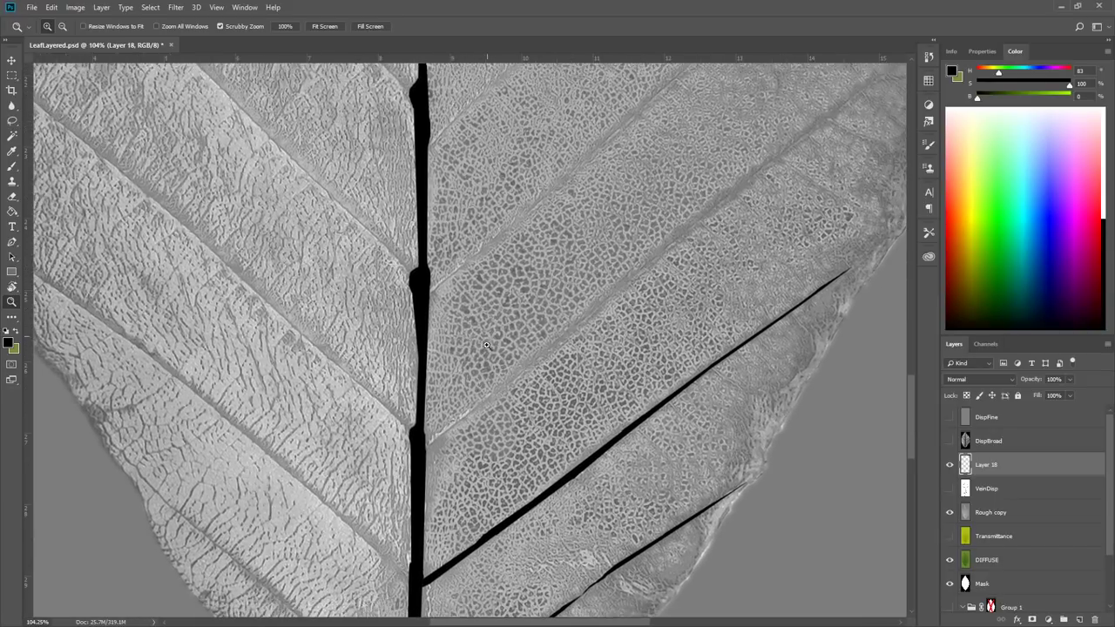
key("l")
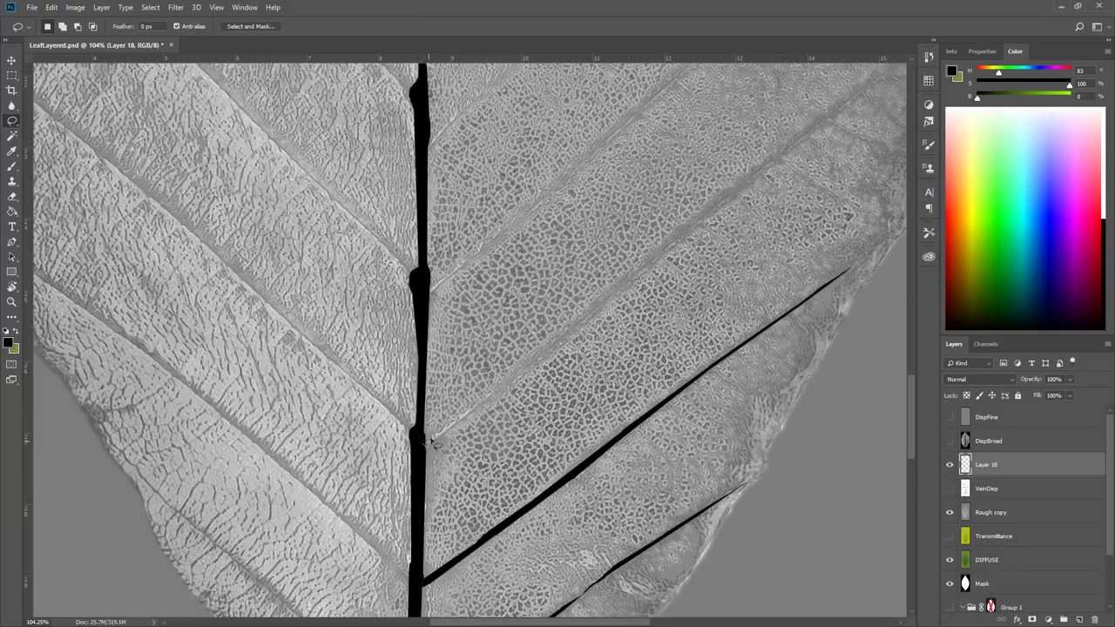
left_click_drag(429, 443, 894, 71)
key("alt+BackSpace")
left_click_drag(363, 562, 858, 140)
key("alt+BackSpace")
mouse_move(350, 514)
left_mouse_down()
mouse_move(732, 106)
mouse_move(350, 514)
left_mouse_up()
key("alt+BackSpace")
left_click_drag(650, 191, 380, 504)
key("alt+BackSpace")
left_click_drag(528, 346, 411, 479)
key("alt+BackSpace")
left_click_drag(642, 159, 413, 460)
key("alt+BackSpace")
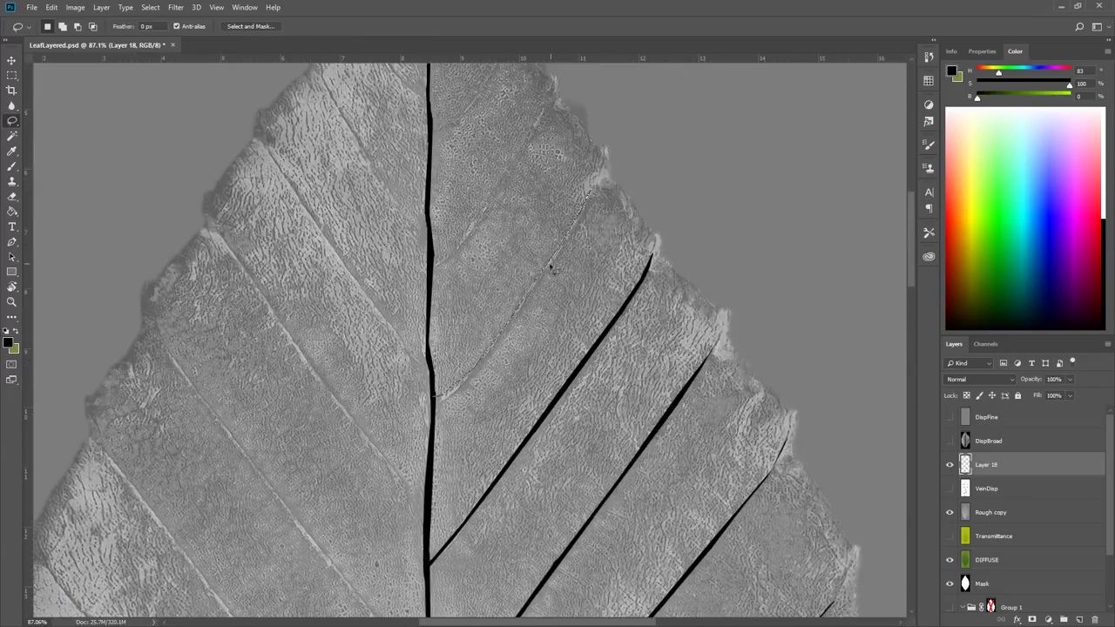
Outline the remaining side veins near the leaf tip and on the left half, filling them with black on Layer 18.
left_click_drag(515, 323, 435, 396)
key("alt+BackSpace")
left_click_drag(461, 380, 498, 341)
left_click_drag(578, 562, 241, 262)
key("alt+BackSpace")
key("alt+BackSpace")
mouse_move(637, 558)
left_mouse_down()
mouse_move(366, 318)
mouse_move(637, 558)
left_mouse_up()
key("alt+BackSpace")
left_click_drag(665, 548, 410, 302)
key("alt+BackSpace")
mouse_move(677, 516)
left_mouse_down()
mouse_move(513, 367)
mouse_move(677, 517)
left_mouse_up()
key("alt+BackSpace")
mouse_move(666, 583)
left_mouse_down()
mouse_move(648, 549)
mouse_move(666, 583)
left_mouse_up()
Select the last unfinished vein areas freehand and fill them with black using the Paint Bucket.
left_click(647, 553)
left_click_drag(526, 386, 645, 533)
left_click(632, 520)
left_click_drag(538, 509, 565, 537)
left_click(537, 507)
key("g")
left_click(531, 473)
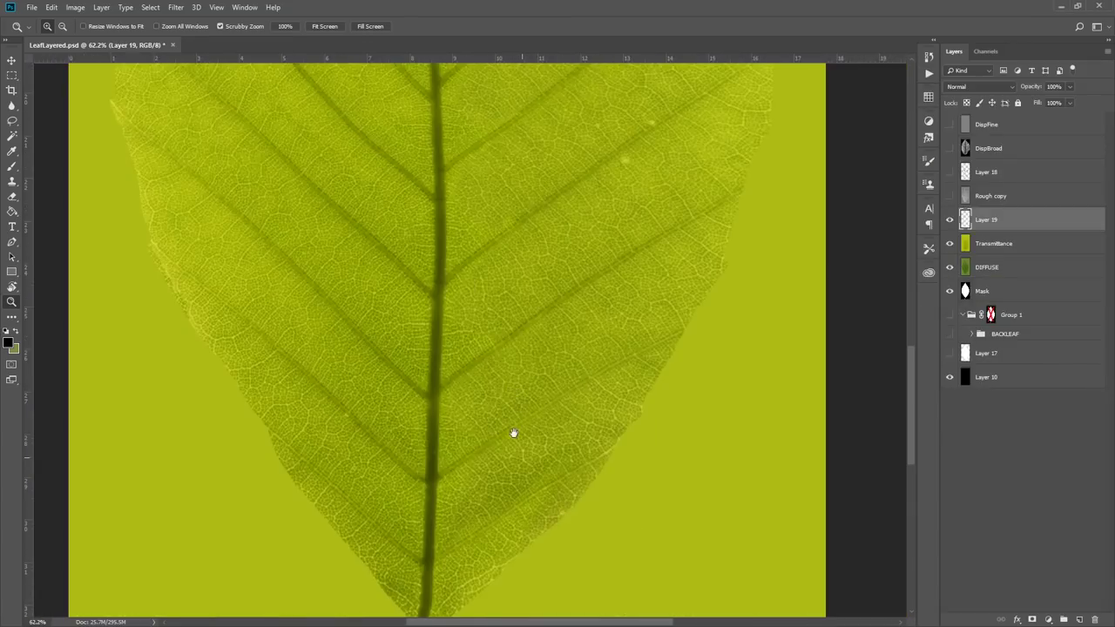
Examine the veins in the Transmittance image along the whole leaf, comparing them with the black veins of Layer 18.
left_click_drag(514, 433, 509, 331)
left_click_drag(521, 252, 494, 540)
left_click_drag(526, 227, 516, 464)
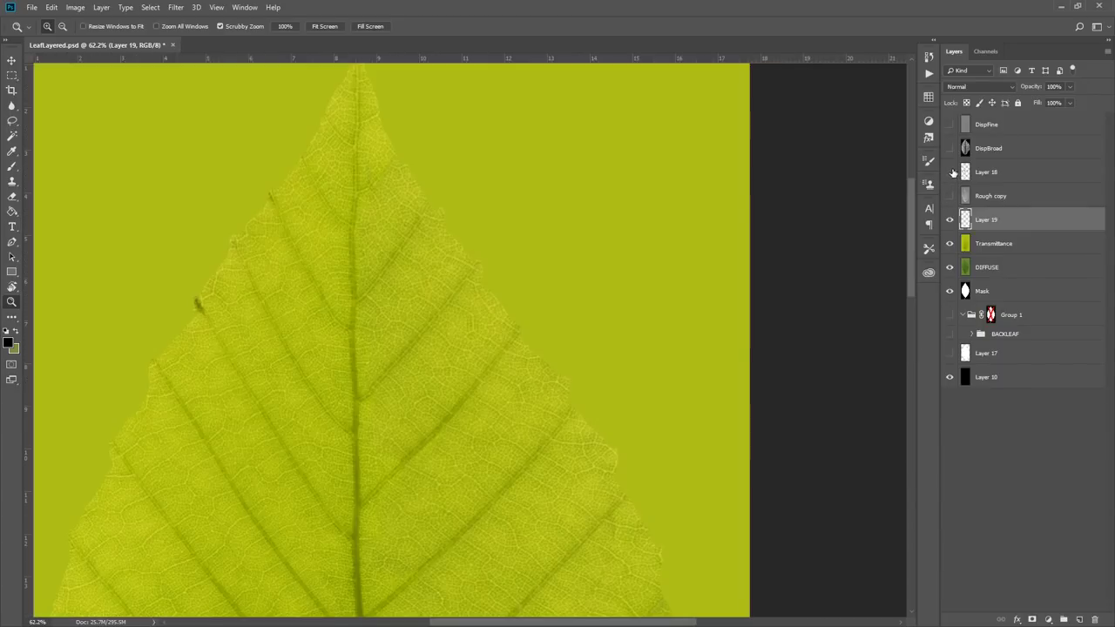
left_click(950, 173)
left_click_drag(533, 486, 712, 226)
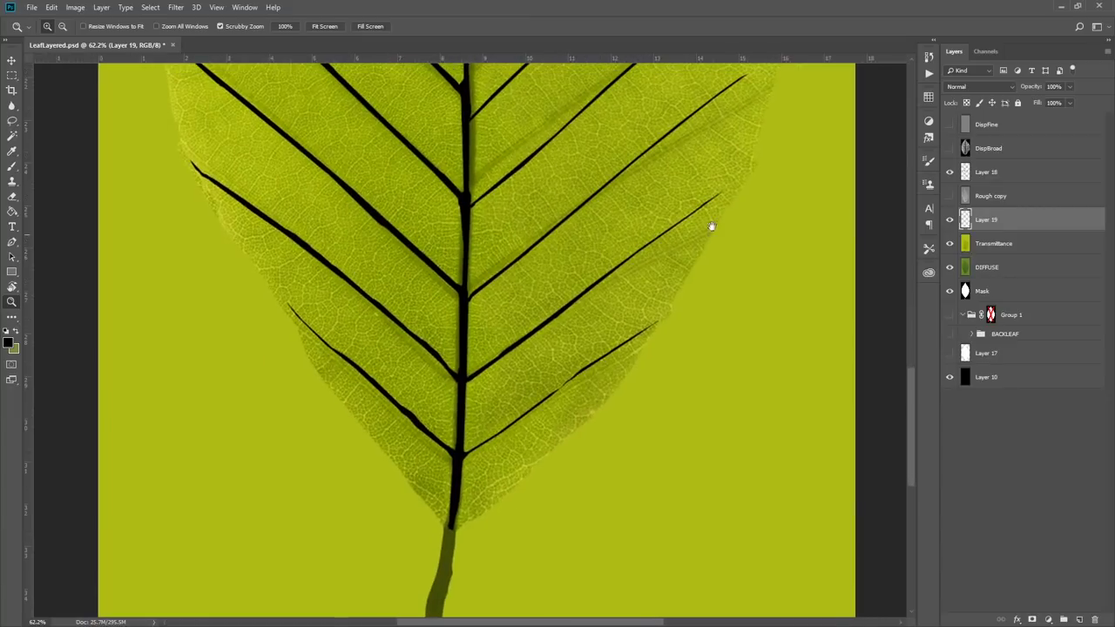
left_click(950, 172)
scroll(569, 363, "up", 2)
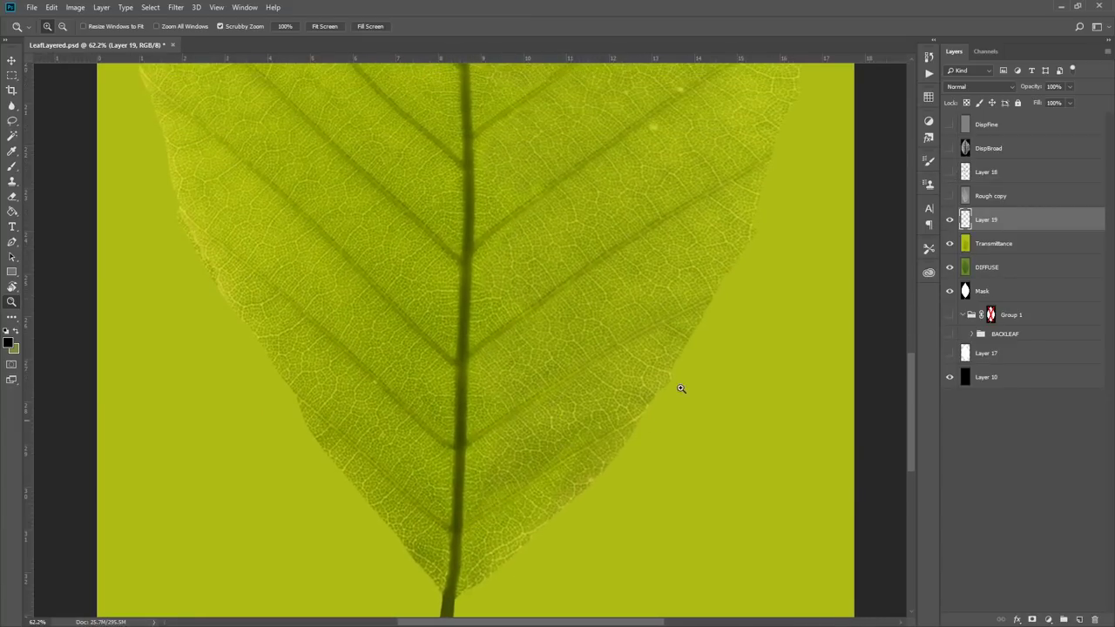
scroll(630, 288, "up", 10)
scroll(645, 249, "right", 3)
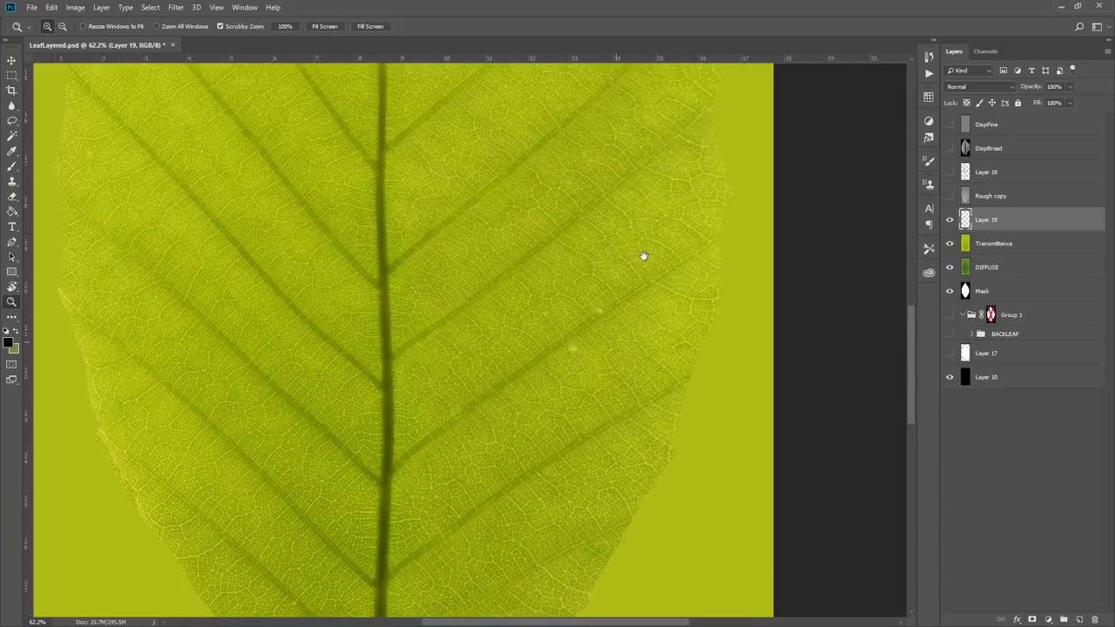
left_click(950, 172)
left_click(950, 172)
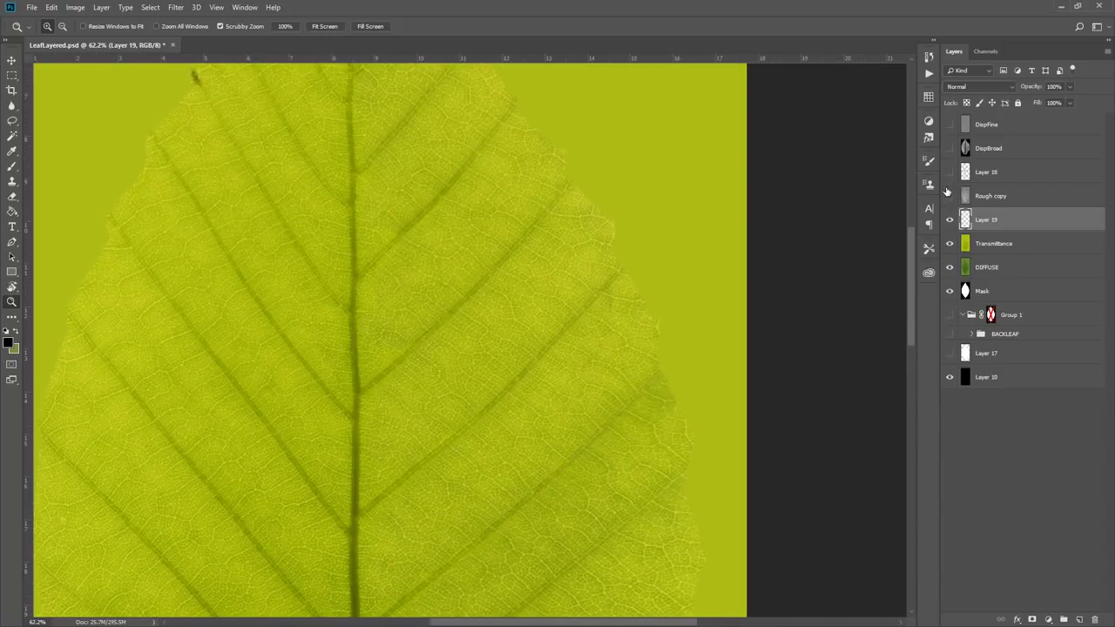
left_click(949, 243)
left_click(950, 243)
Clone surrounding leaf texture over the side veins and midrib of the Transmittance image on Layer 19 with the Clone Stamp.
scroll(471, 273, "down", 1)
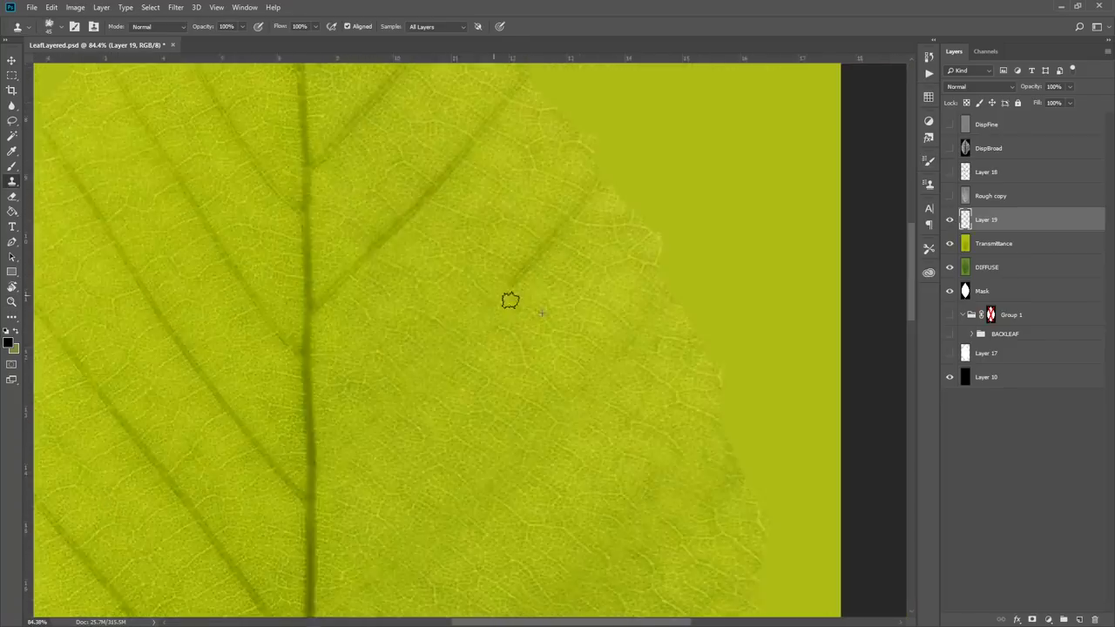
scroll(570, 254, "left", 10)
scroll(415, 246, "up", 10)
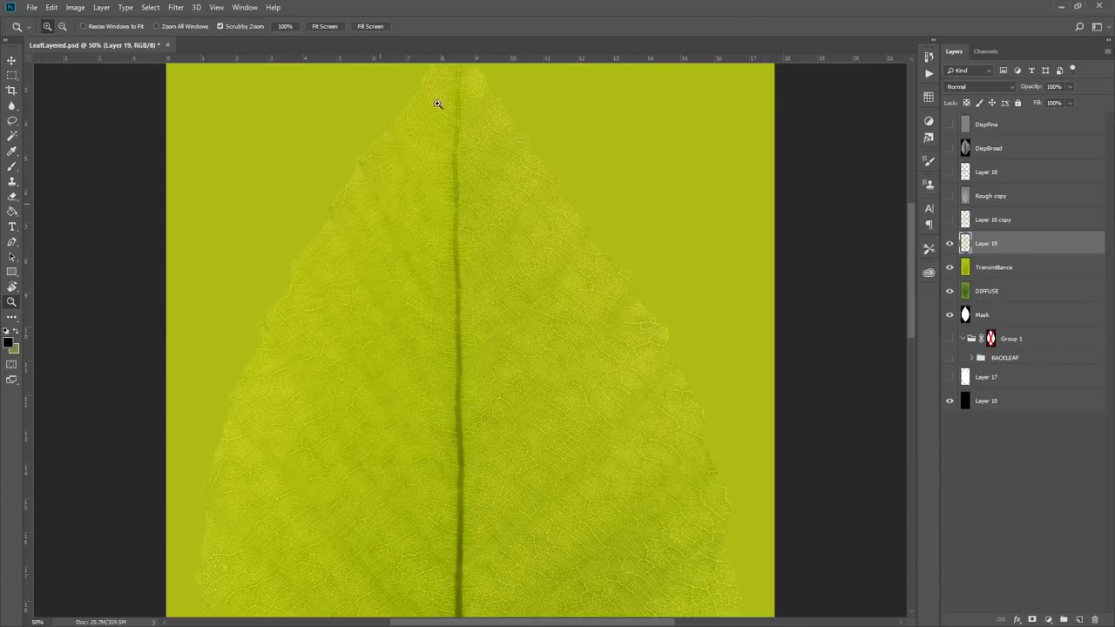
scroll(461, 249, "up", 5)
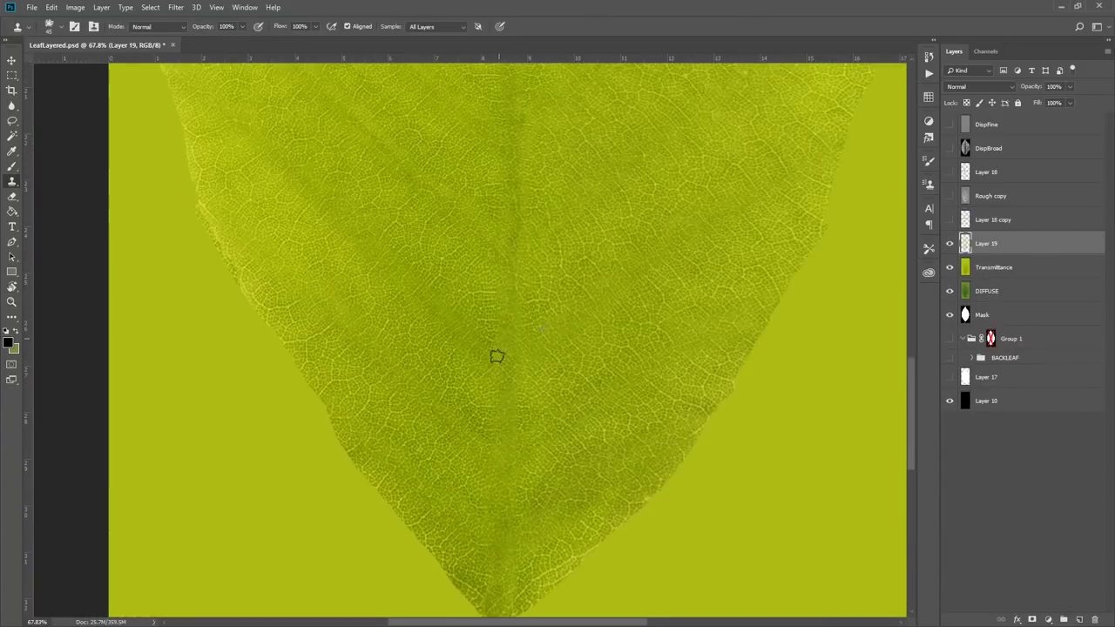
Show Layer 18 copy in Overlay mode over the vein-free transmittance leaf and compare the result with it off and on.
key("z")
left_click(950, 219)
left_click(994, 220)
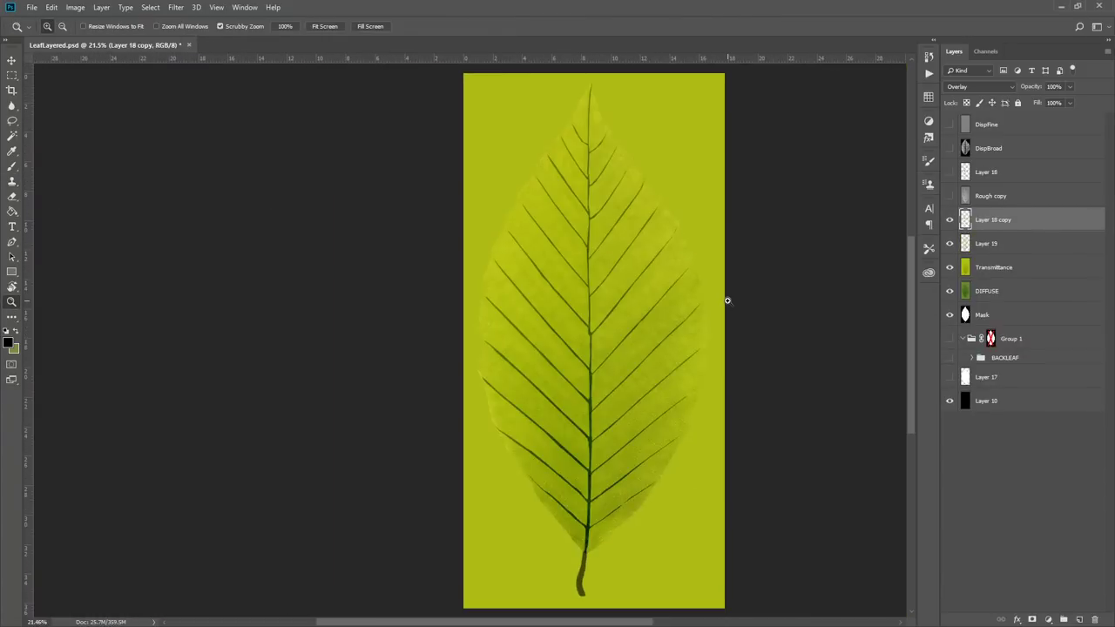
left_click(949, 219)
left_click(950, 219)
left_click(950, 220)
left_click(950, 219)
Duplicate Layer 18 copy, apply a Gaussian Blur to the duplicated veins and compare with Layer 18 copy off and on.
left_click_drag(967, 223, 1081, 619)
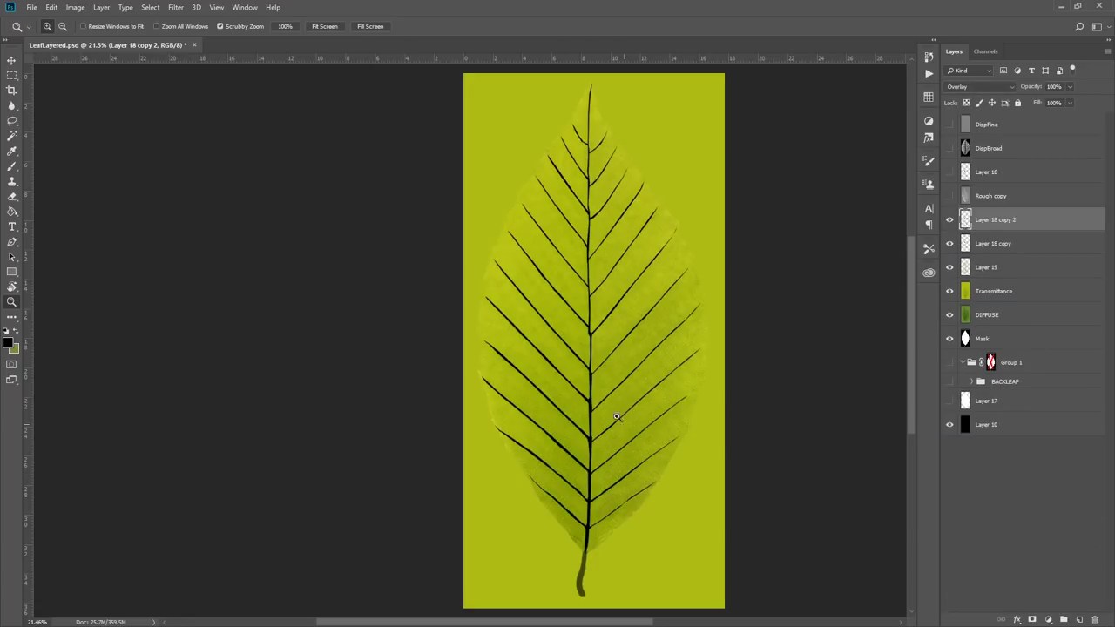
scroll(697, 433, "up", 10)
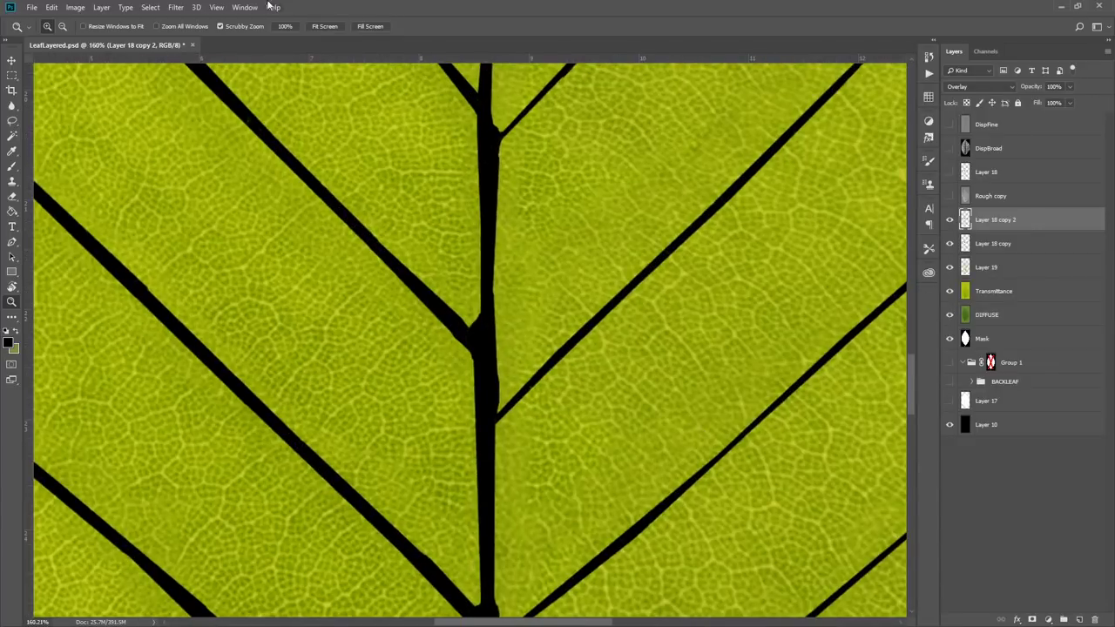
left_click(176, 7)
mouse_move(187, 145)
left_click(347, 195)
left_click_drag(731, 423, 737, 423)
left_click(846, 266)
left_click(949, 244)
left_click(950, 243)
left_click(176, 8)
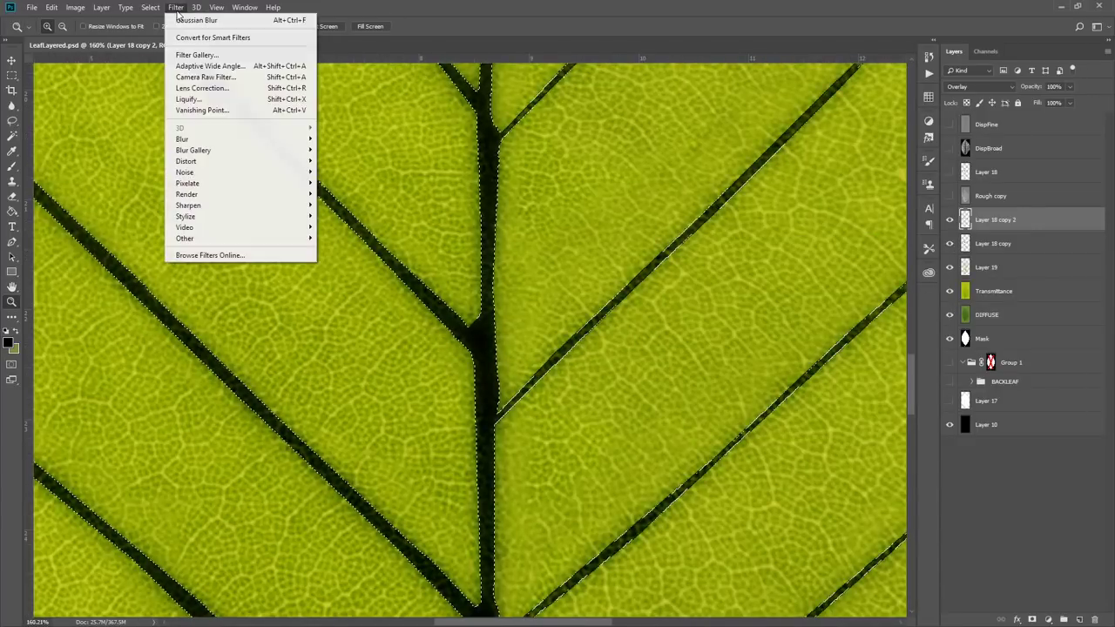
mouse_move(151, 9)
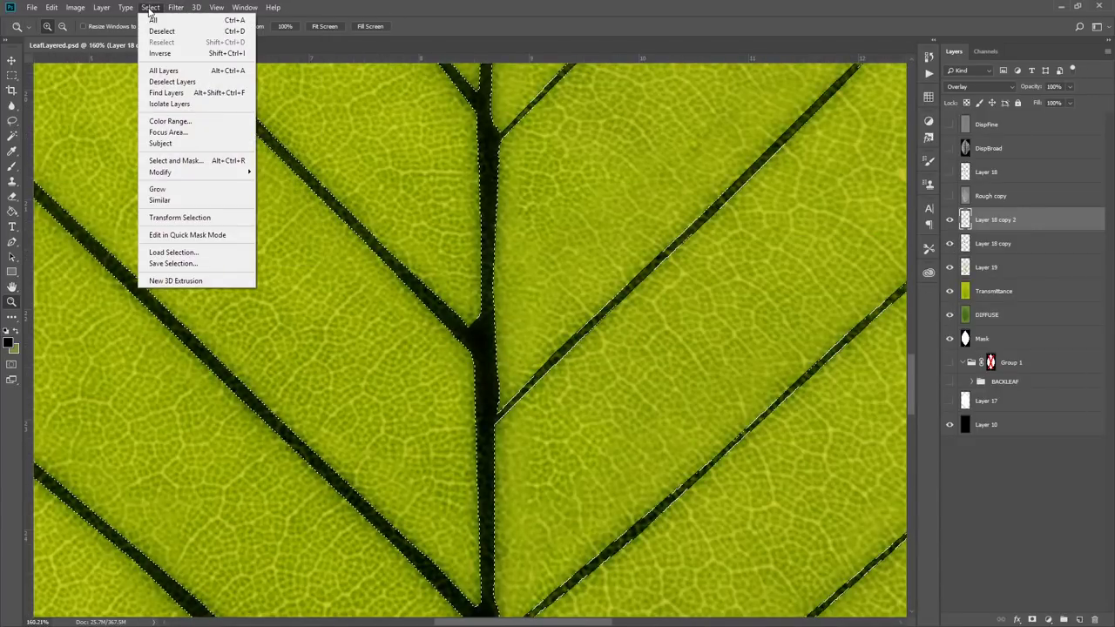
left_click(207, 164)
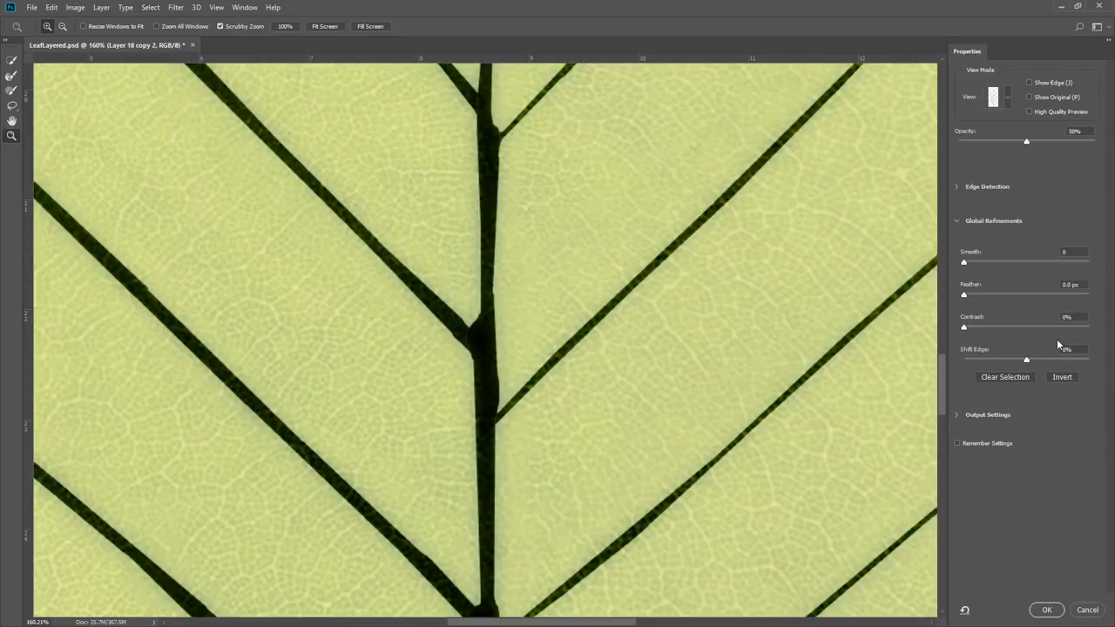
key("Escape")
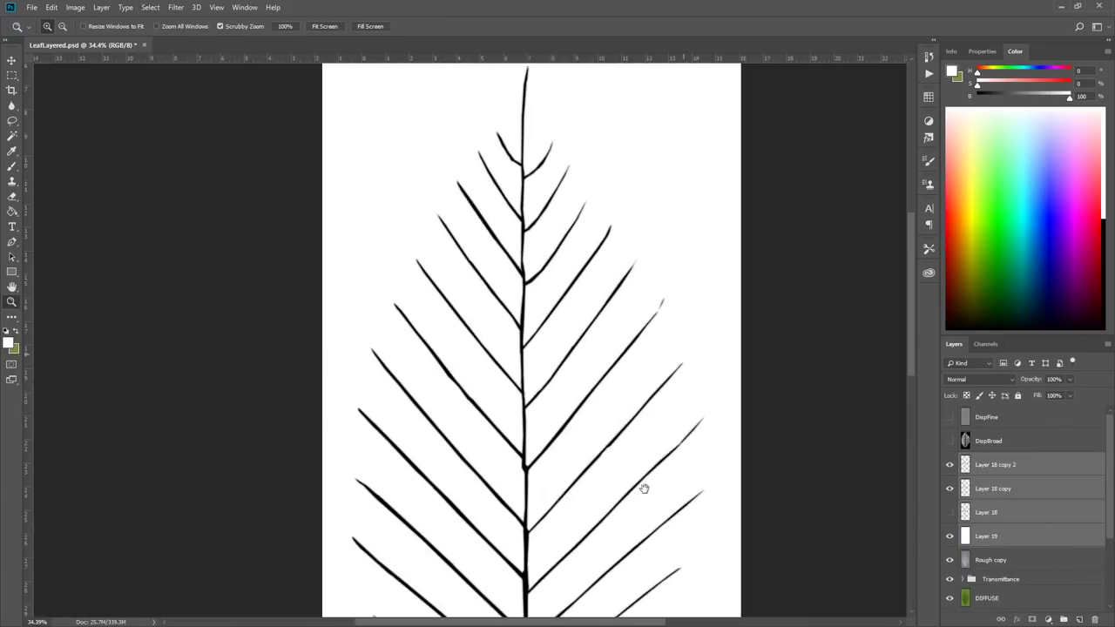
Blur the vein drawing on Layer 18 copy 3 with a Gaussian Blur of 42.9 pixels.
left_click_drag(644, 489, 644, 494)
left_click_drag(657, 433, 640, 434)
left_click_drag(668, 475, 608, 374)
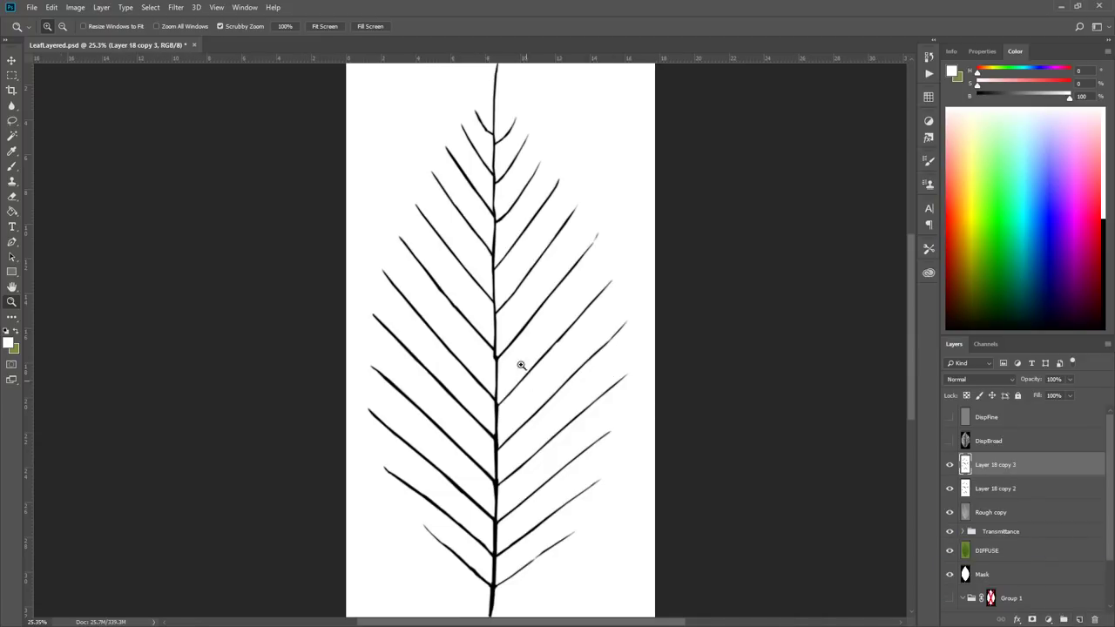
left_click_drag(517, 355, 549, 356)
left_click(175, 7)
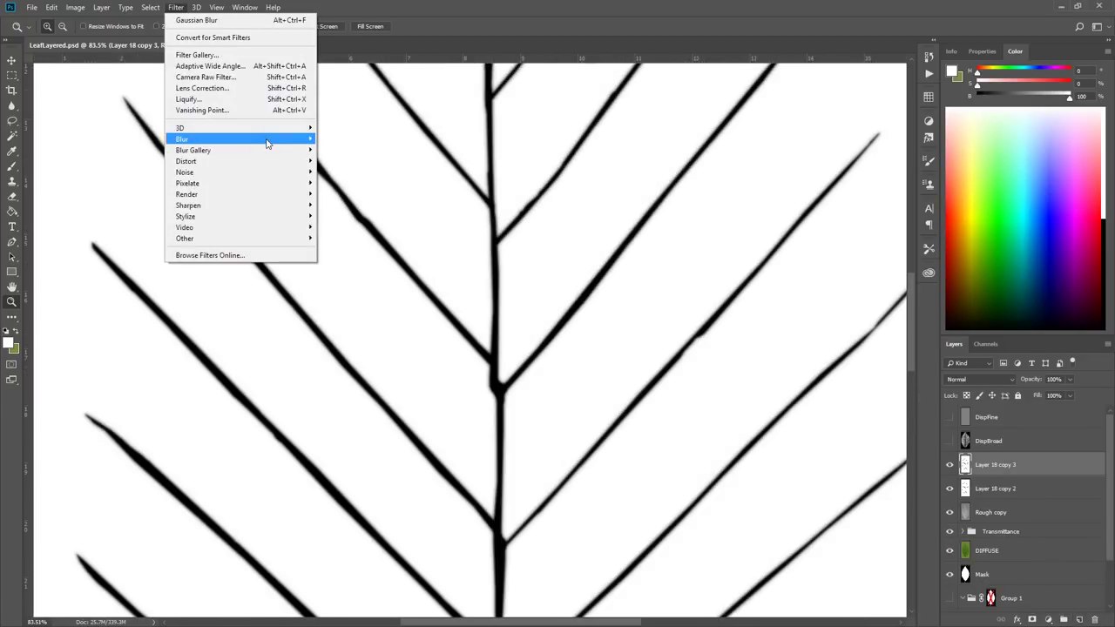
mouse_move(267, 141)
left_click(348, 181)
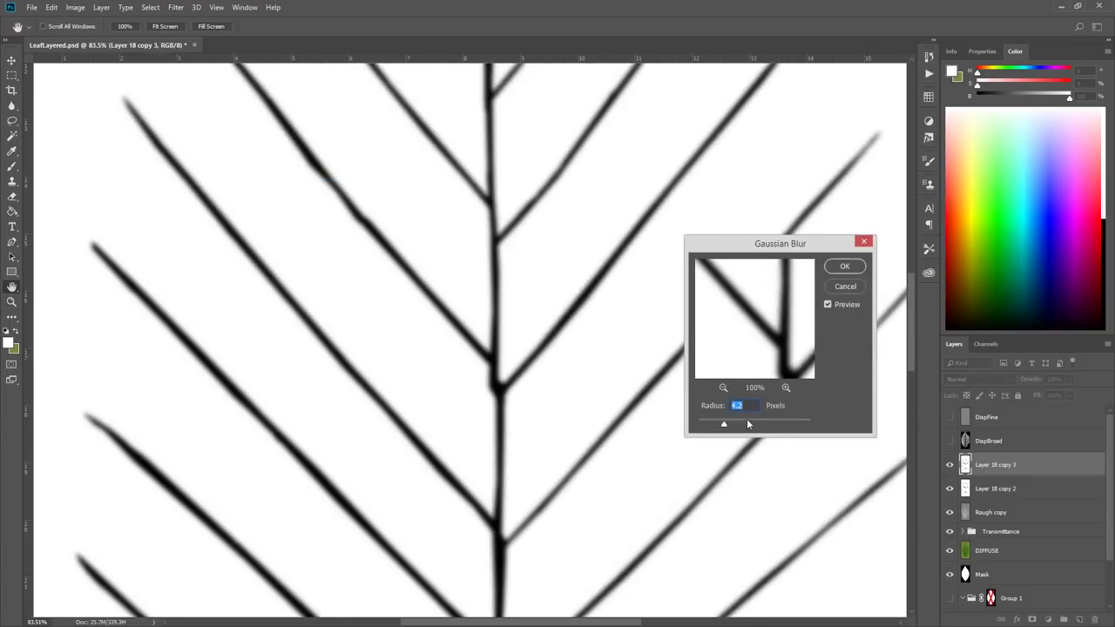
left_click_drag(747, 424, 759, 426)
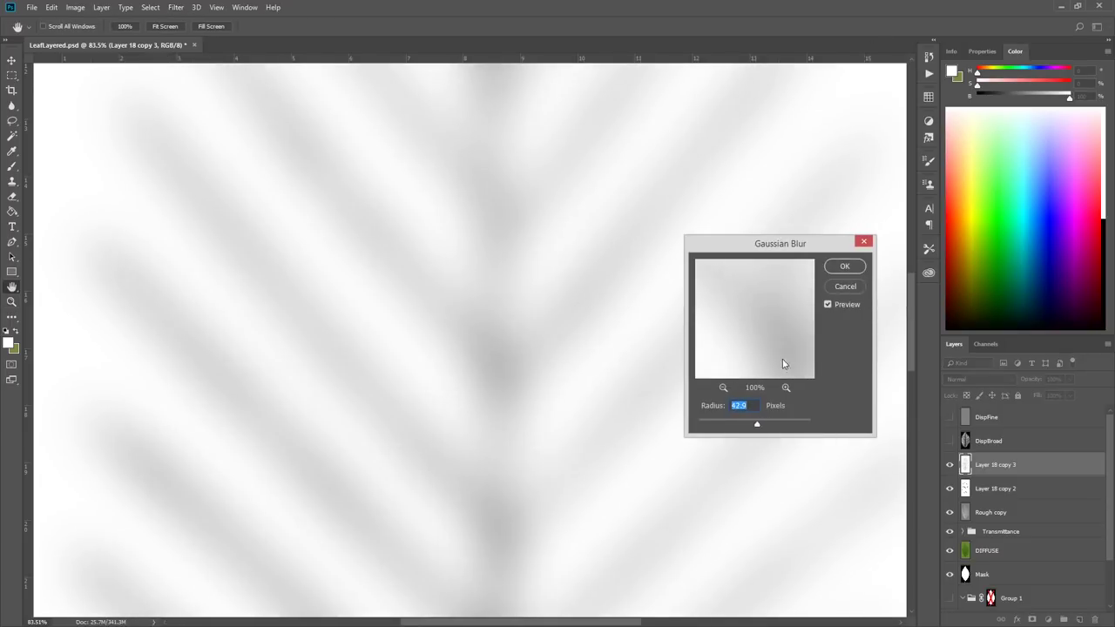
left_click(846, 267)
Invert Layer 18 copy 3 and Layer 18 copy 2 to white veins on black, and compare the blurred and sharp versions.
left_click_drag(756, 287, 722, 289)
left_click_drag(795, 312, 675, 364)
key("ctrl+i")
left_click(966, 490)
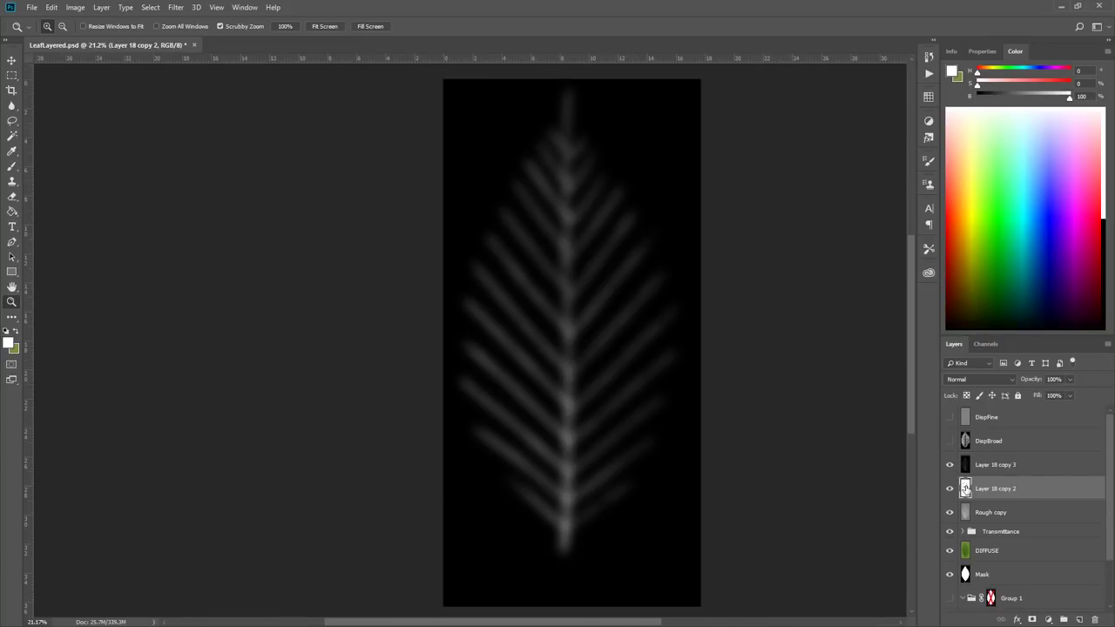
left_click(950, 464)
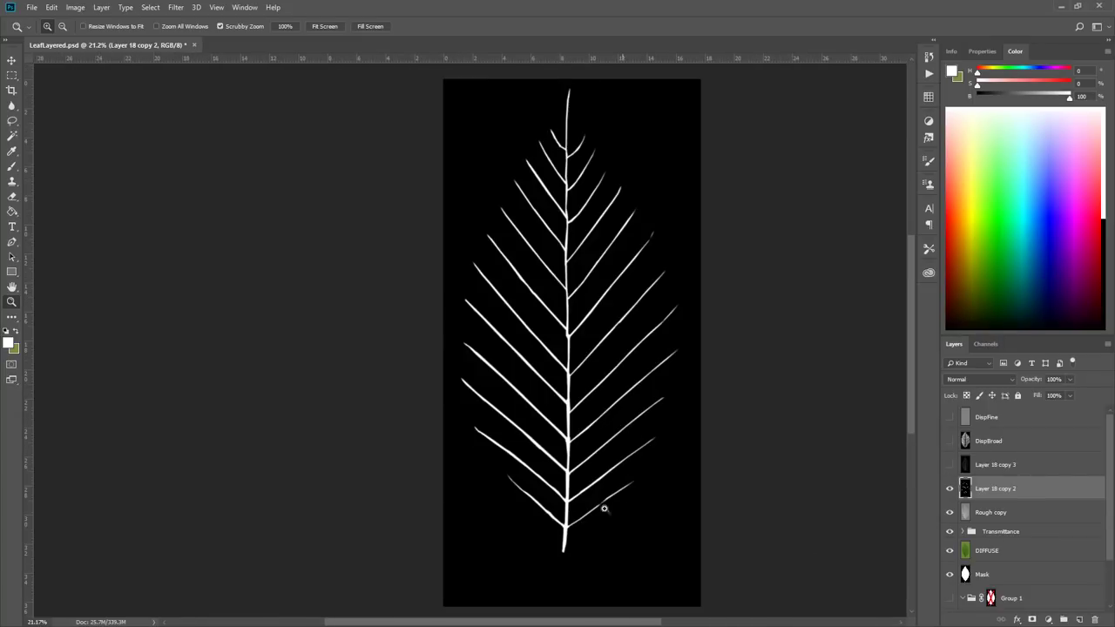
left_click(950, 464)
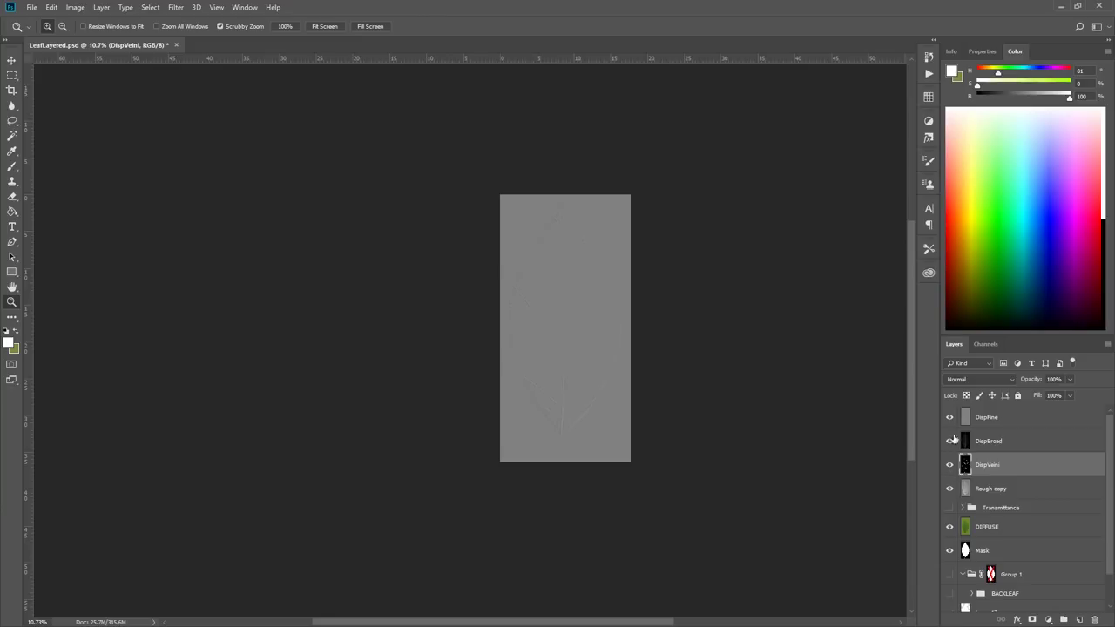
Review the finished texture layers one by one, from DispFine, DispBroad and DispVeini through Rough copy and Transmittance to DIFFUSE.
left_click(950, 418)
left_click(950, 441)
left_click(950, 464)
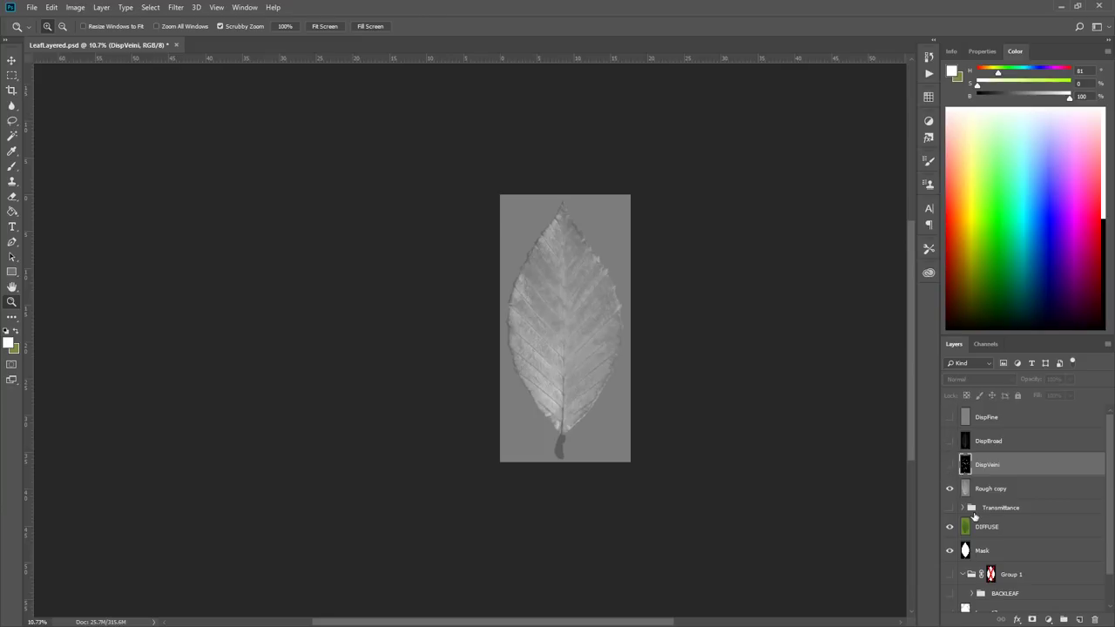
left_click(950, 489)
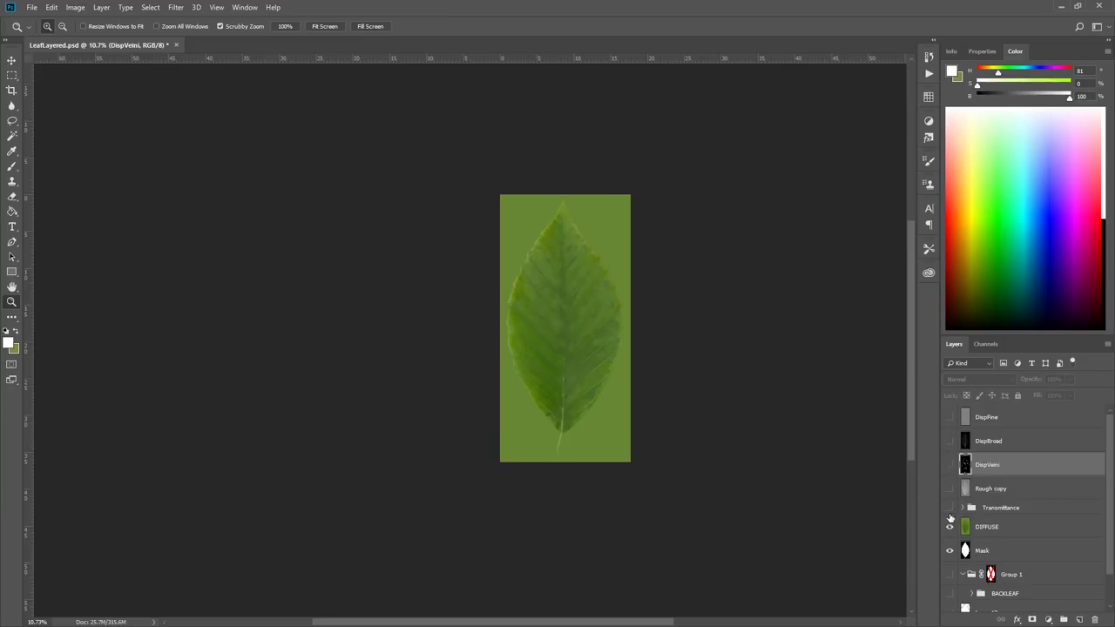
left_click(950, 509)
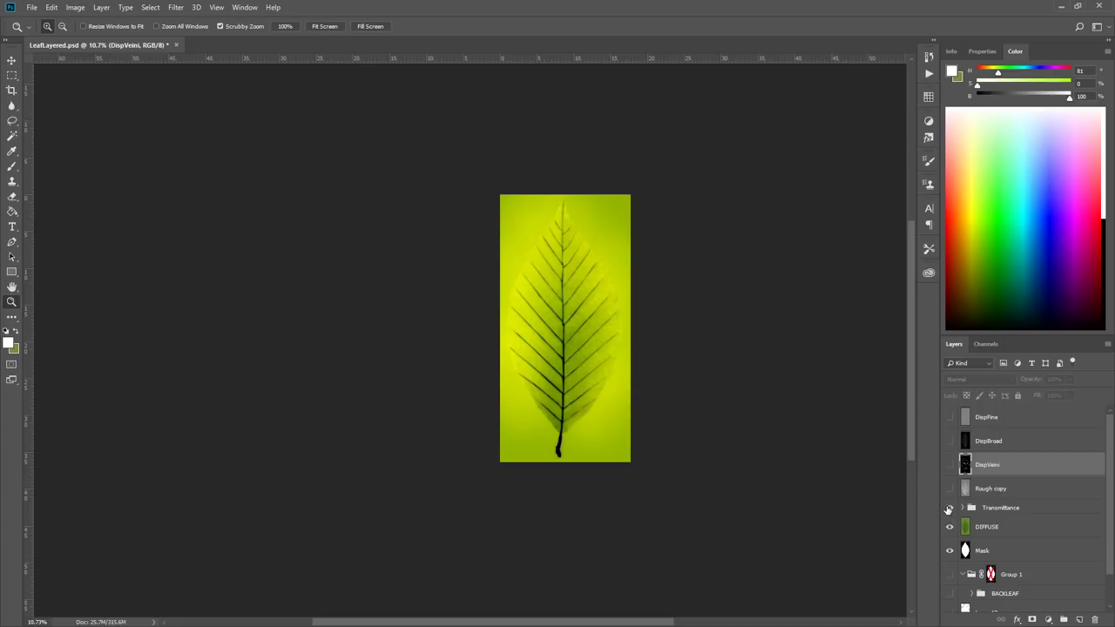
left_click(949, 509)
left_click(950, 528)
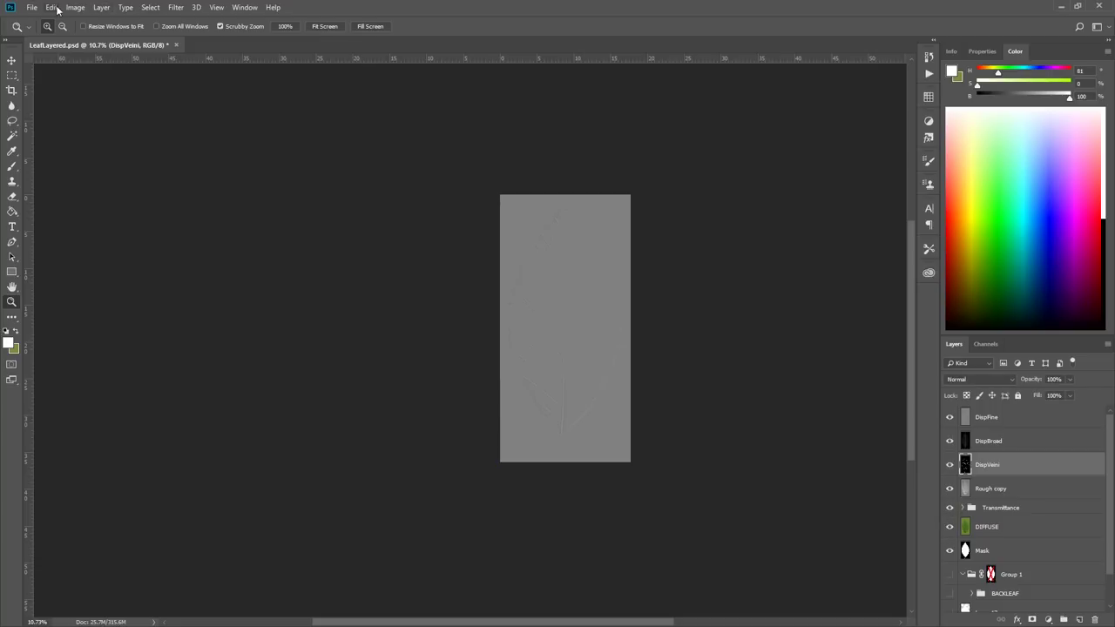
Open the packed displacement texture Leaf_DispBroad_DispFine_DispVein_Alpha.tif.
left_click(31, 8)
left_click(46, 31)
left_click(404, 102)
double_click(404, 102)
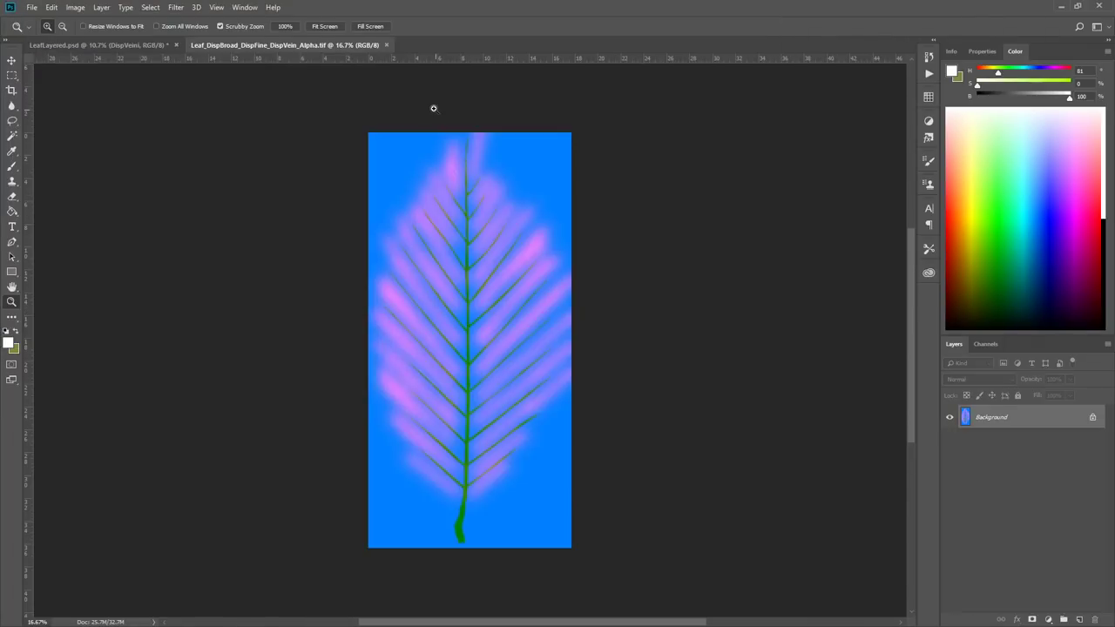
Examine the Red, Green and Blue channels of the packed displacement texture, in combination and individually.
left_click(986, 345)
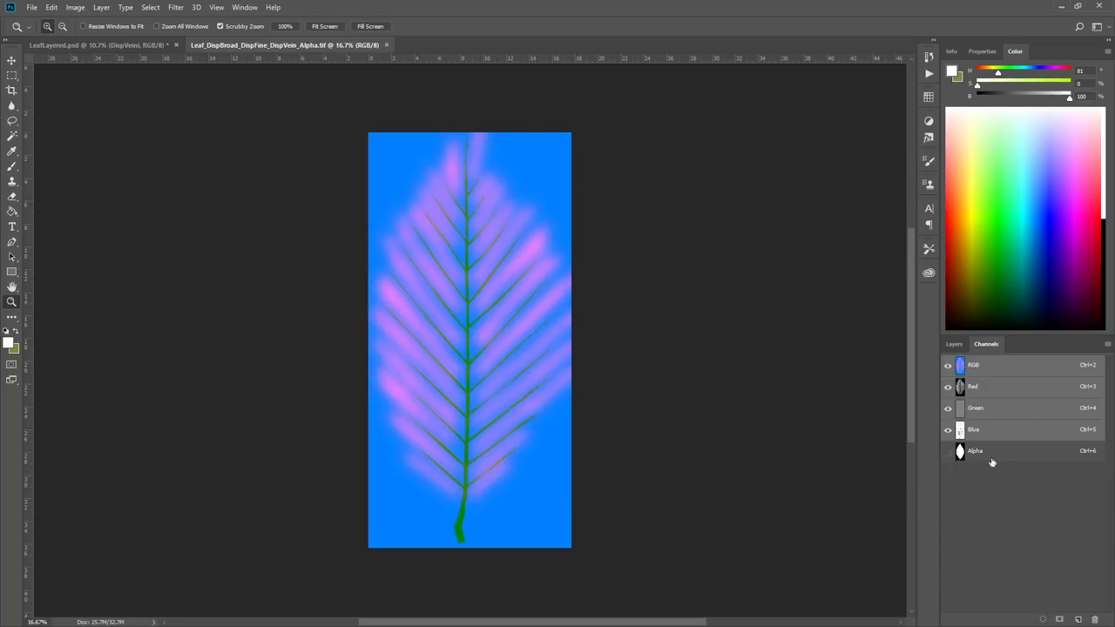
left_click(999, 388)
left_click(999, 432, "shift")
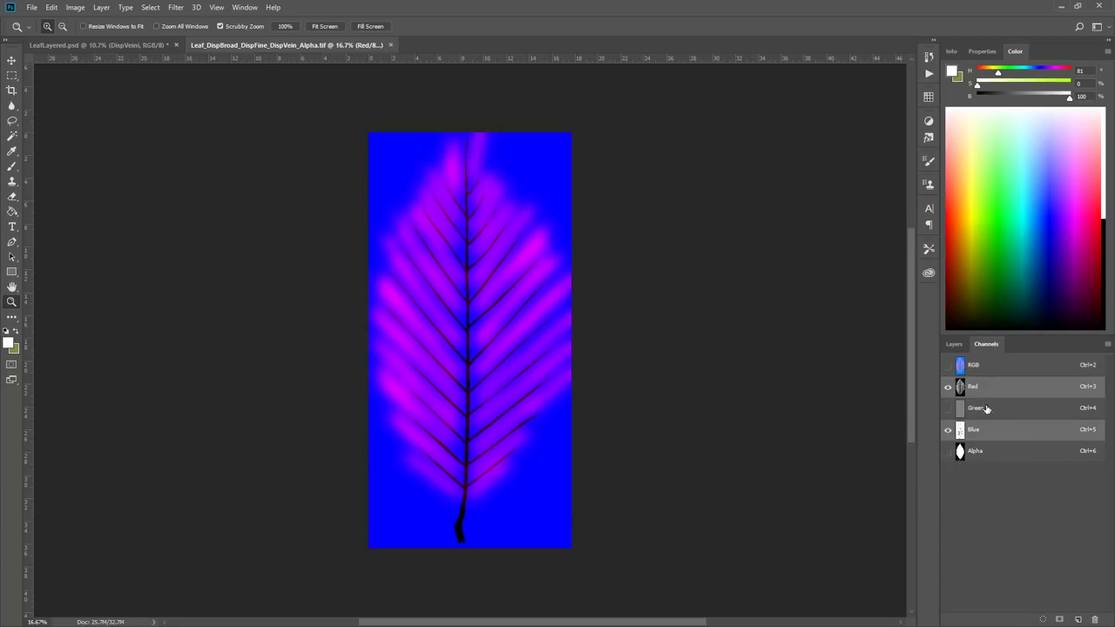
left_click(992, 409, "shift")
left_click(978, 393)
left_click(1001, 414)
left_click(987, 432)
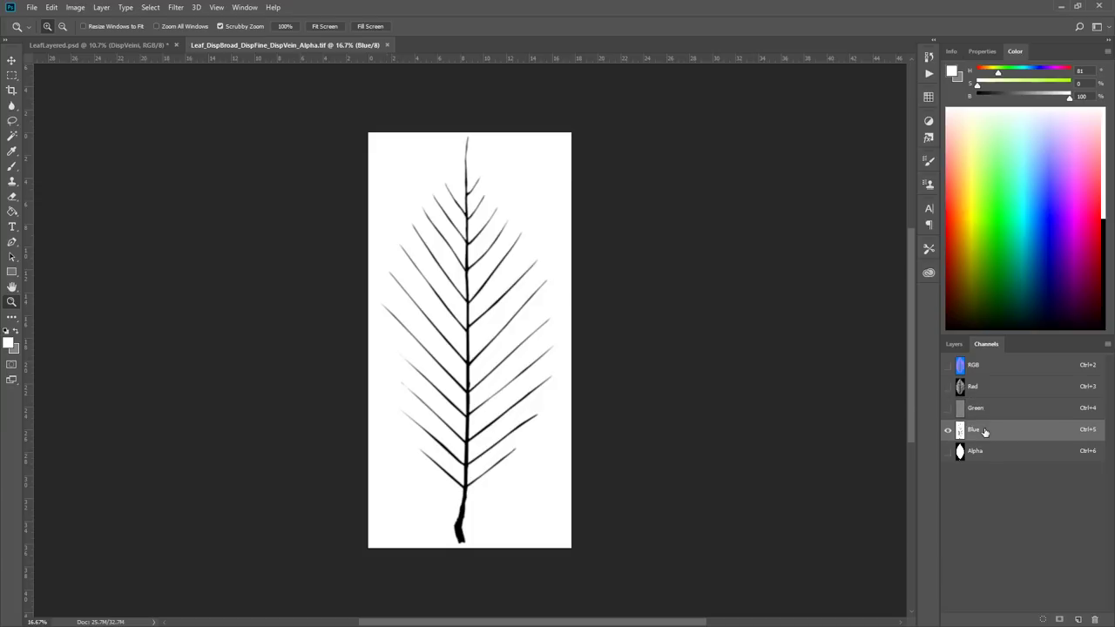
Make Red the active and only visible channel of the packed displacement texture.
left_click(949, 387)
left_click(969, 394)
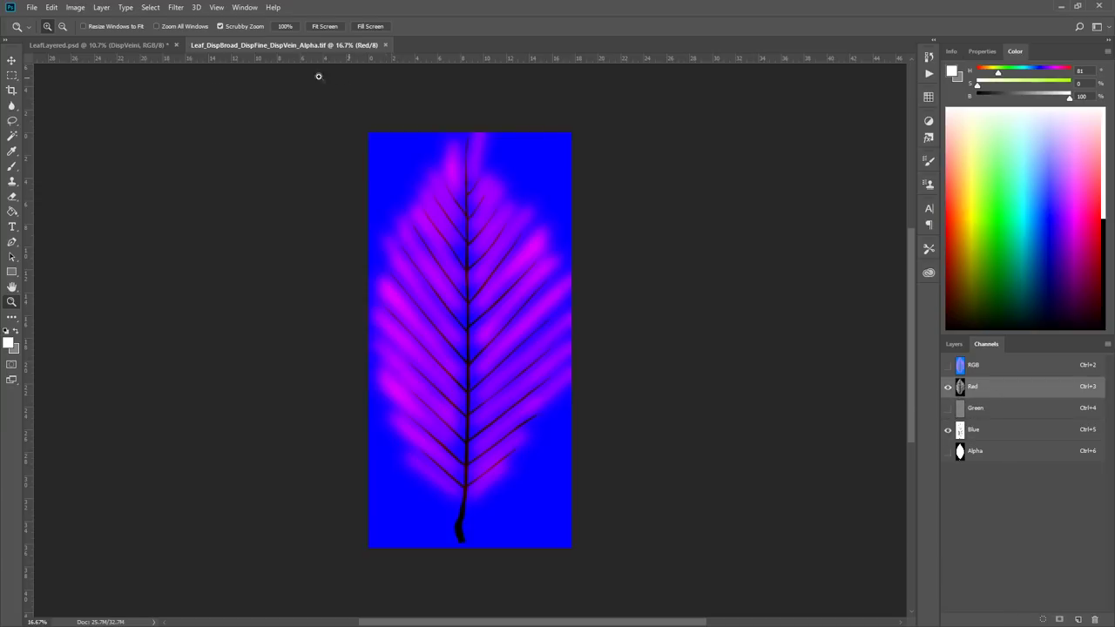
left_click(117, 45)
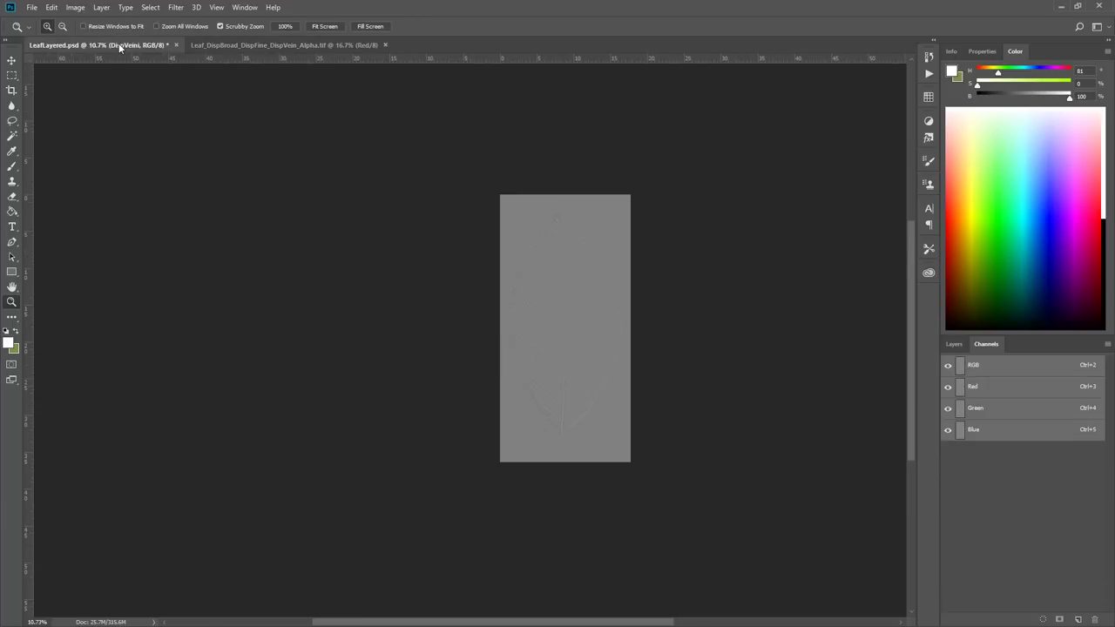
left_click(214, 47)
left_click(948, 387)
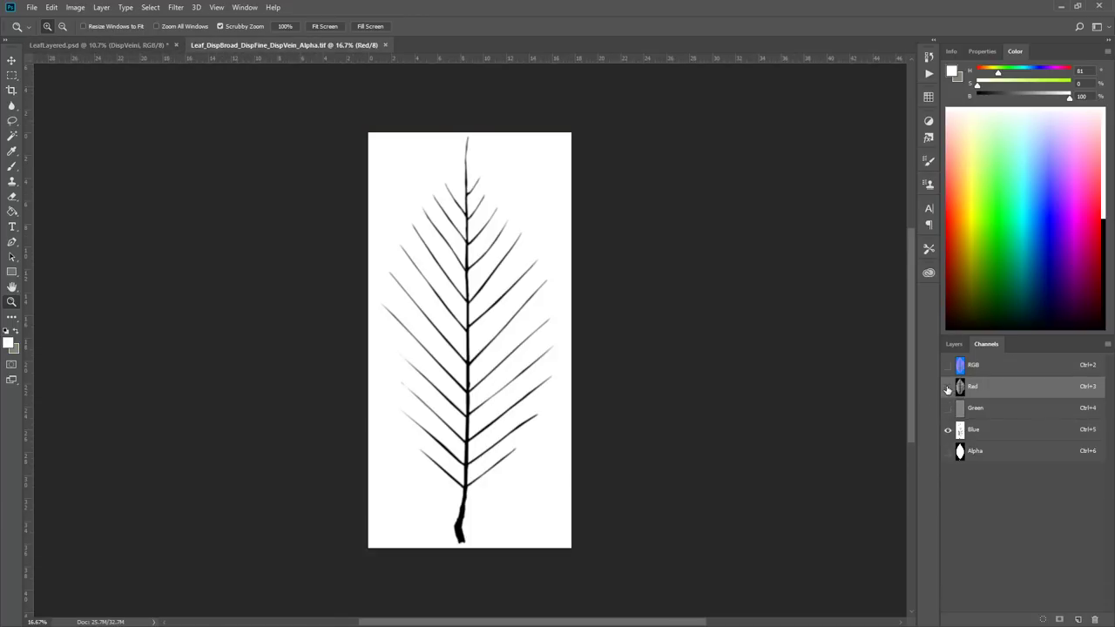
left_click(948, 387)
left_click(948, 430)
Switch to LeafLayered.psd, hide the DispFine layer and select the DispBroad layer.
left_click(124, 45)
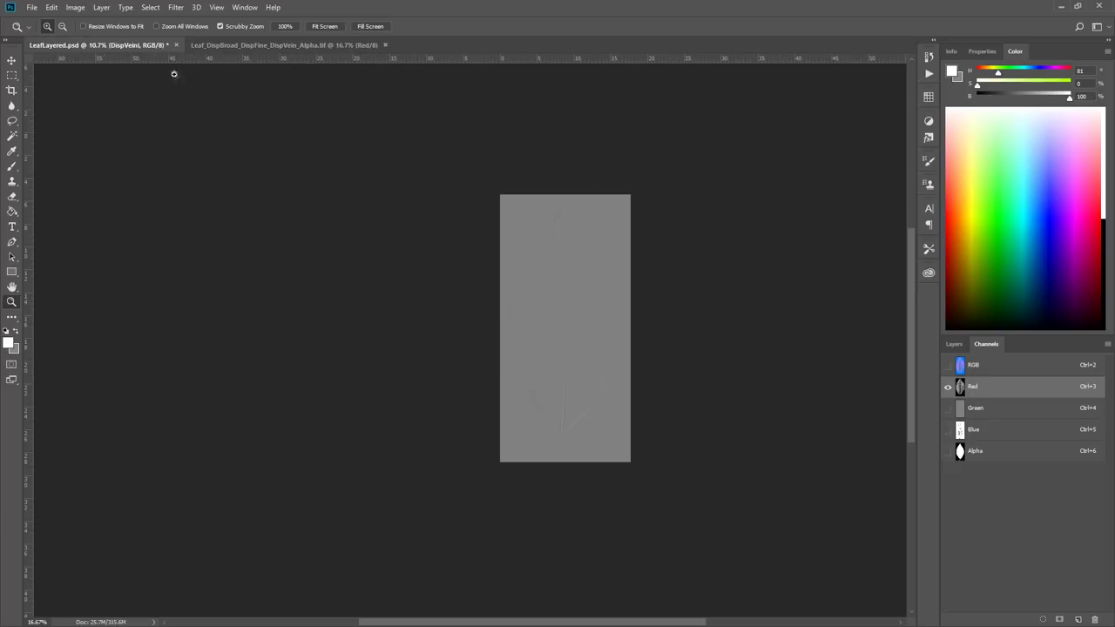
left_click(954, 345)
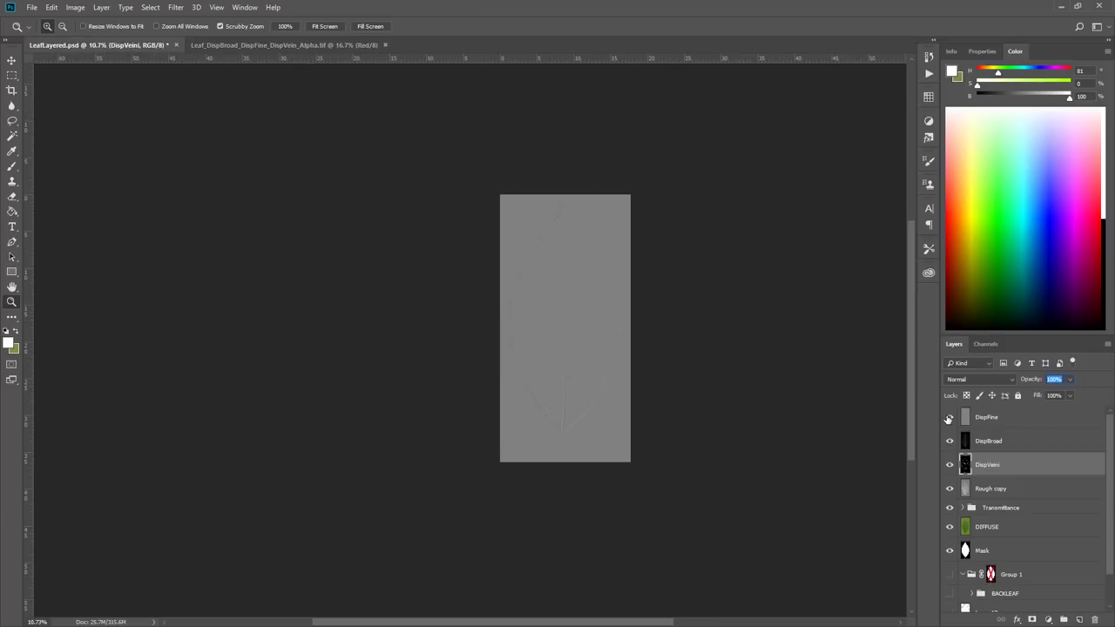
left_click(948, 419)
left_click(949, 443)
left_click(949, 443)
left_click(979, 446)
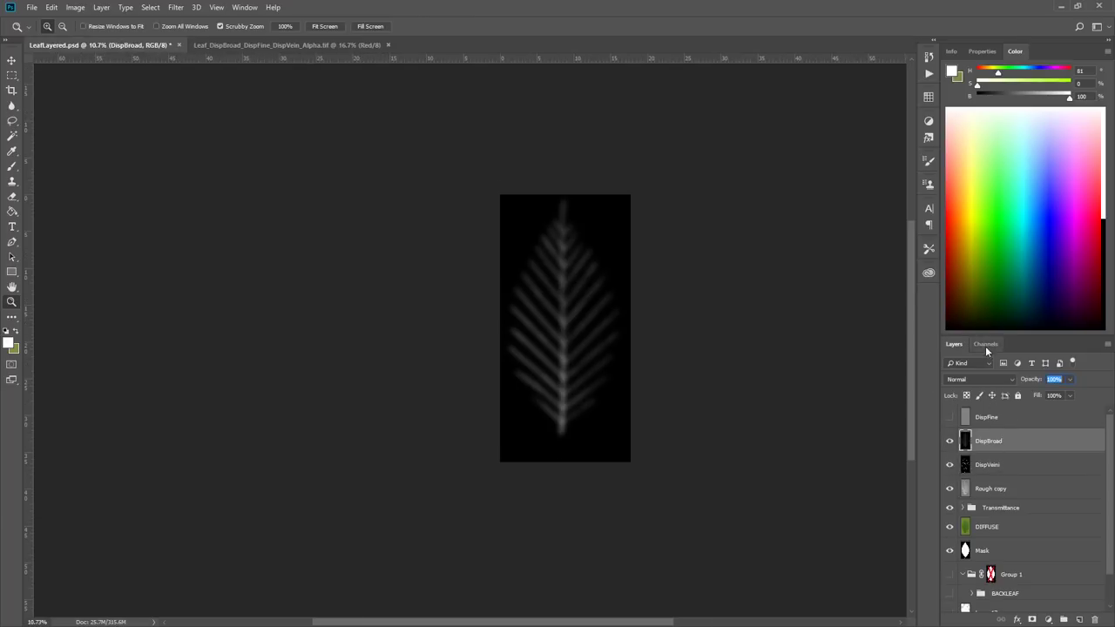
Copy the entire Red channel of DispBroad and paste it into the Red channel of the packed displacement texture.
left_click(987, 344)
left_click(994, 394)
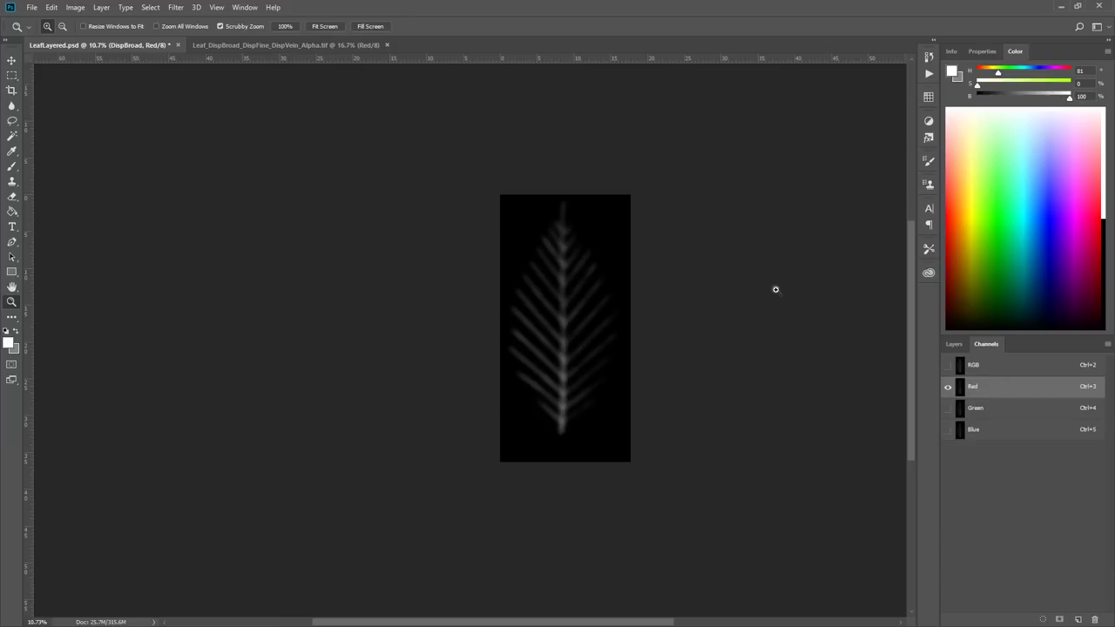
key("ctrl+a")
left_click(52, 7)
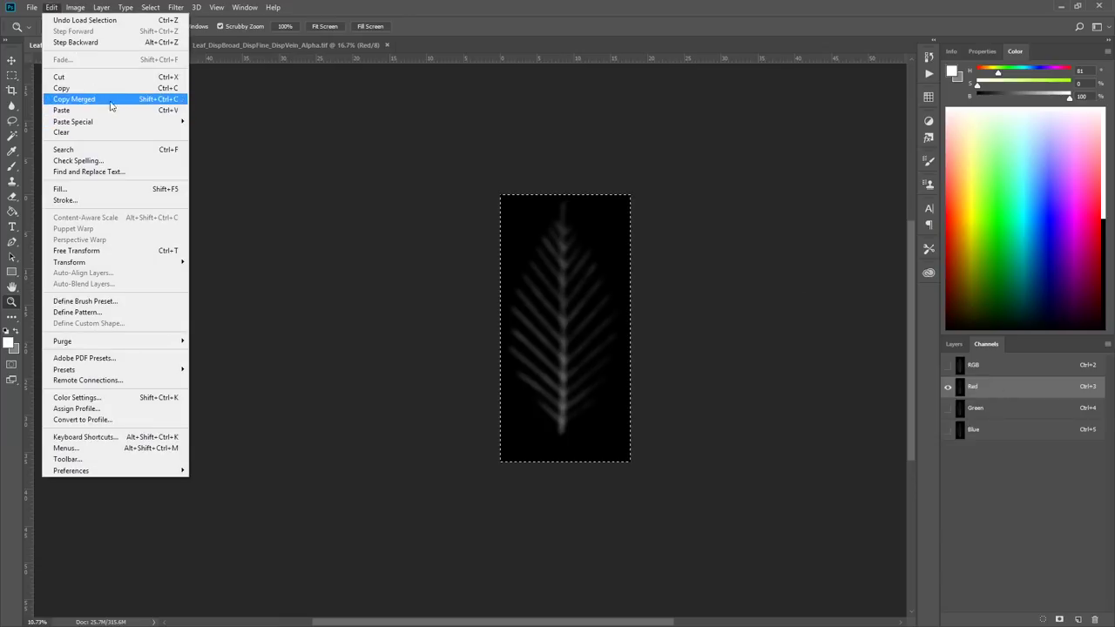
left_click(131, 88)
left_click(244, 49)
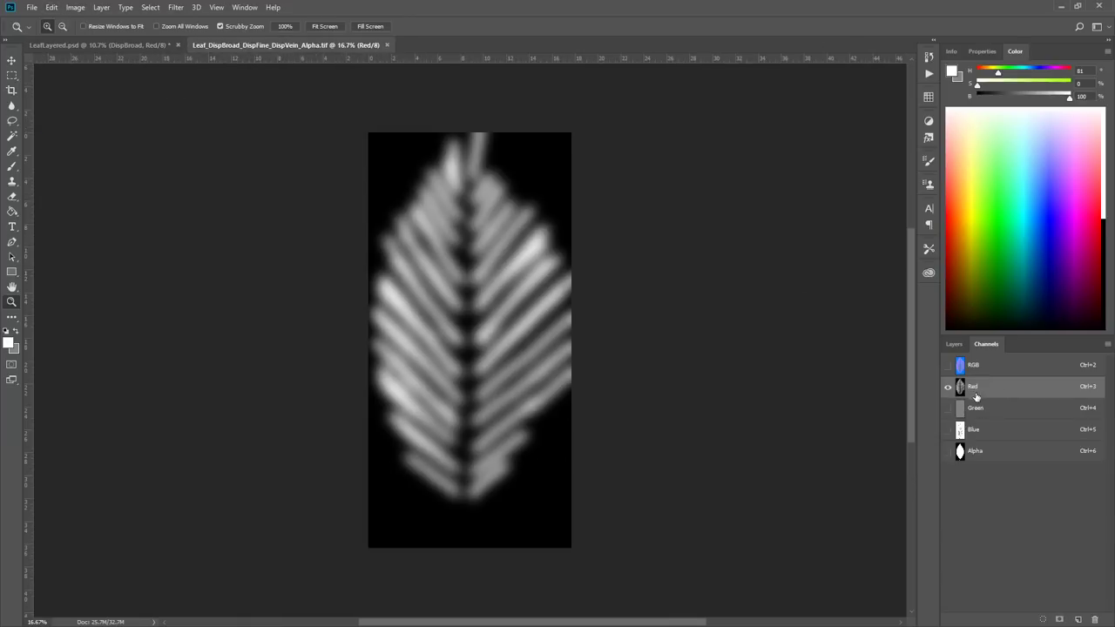
key("ctrl+v")
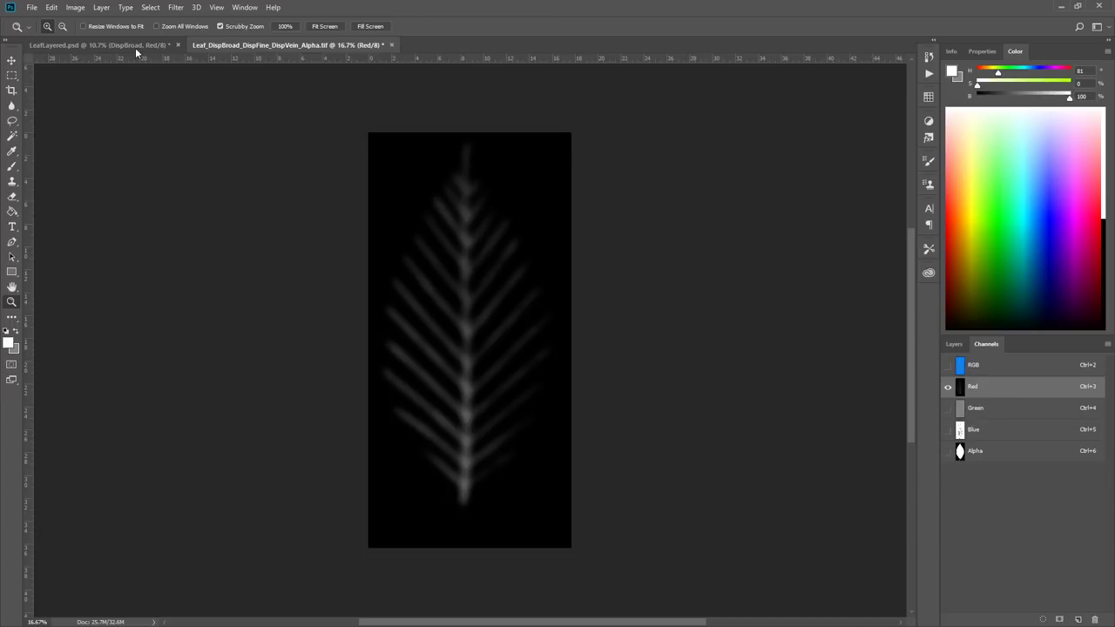
Back in LeafLayered.psd, show all RGB channels again, hide DispBroad and select the DispVeini layer.
left_click(104, 45)
left_click(959, 345)
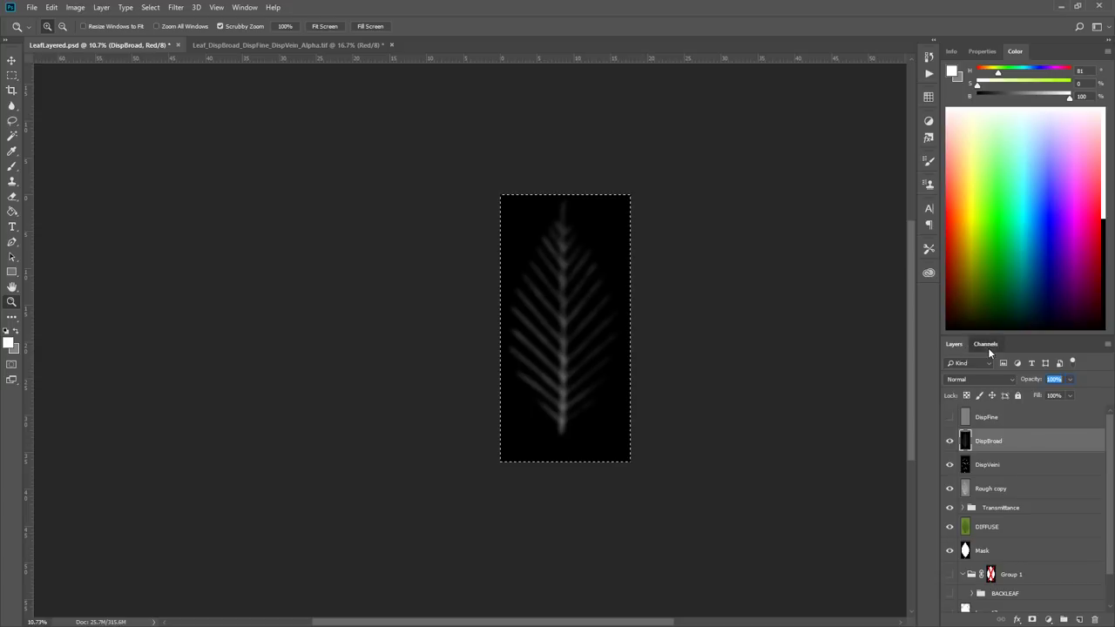
left_click(986, 346)
left_click(957, 366)
left_click(956, 345)
left_click(950, 441)
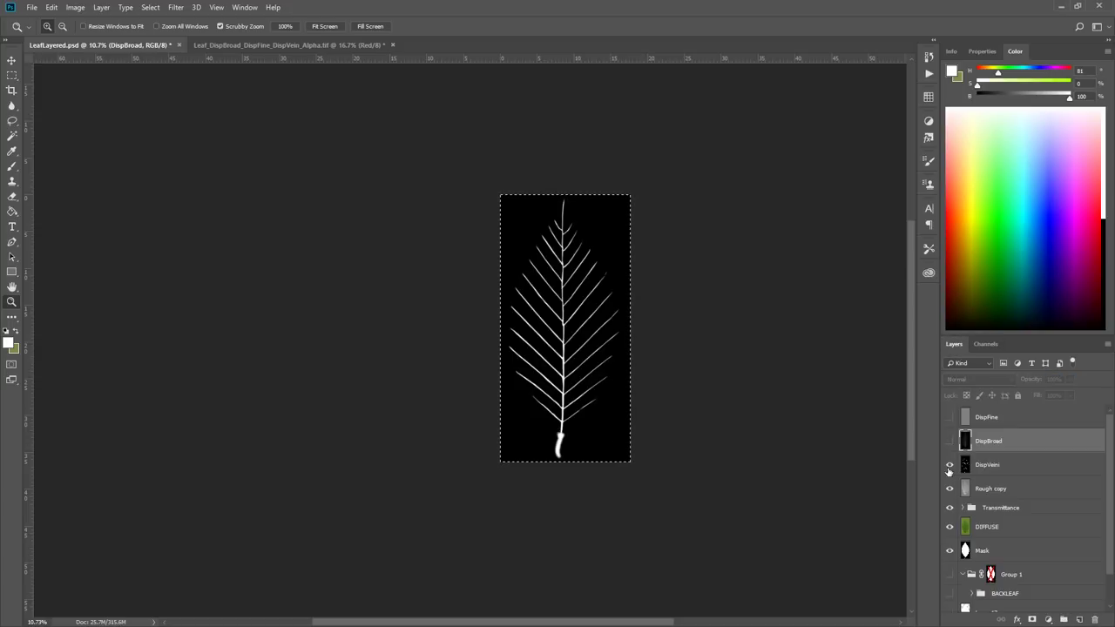
left_click(967, 468)
Copy the Red channel of DispVeini and paste it into the Blue channel of the packed displacement texture.
left_click(985, 344)
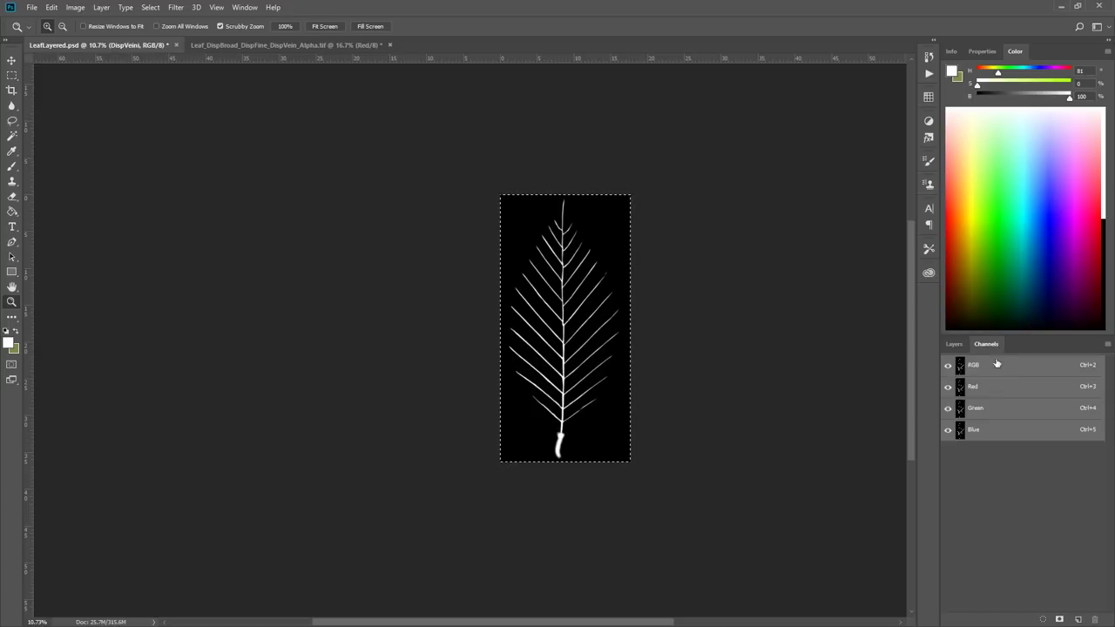
left_click(976, 387)
left_click(52, 7)
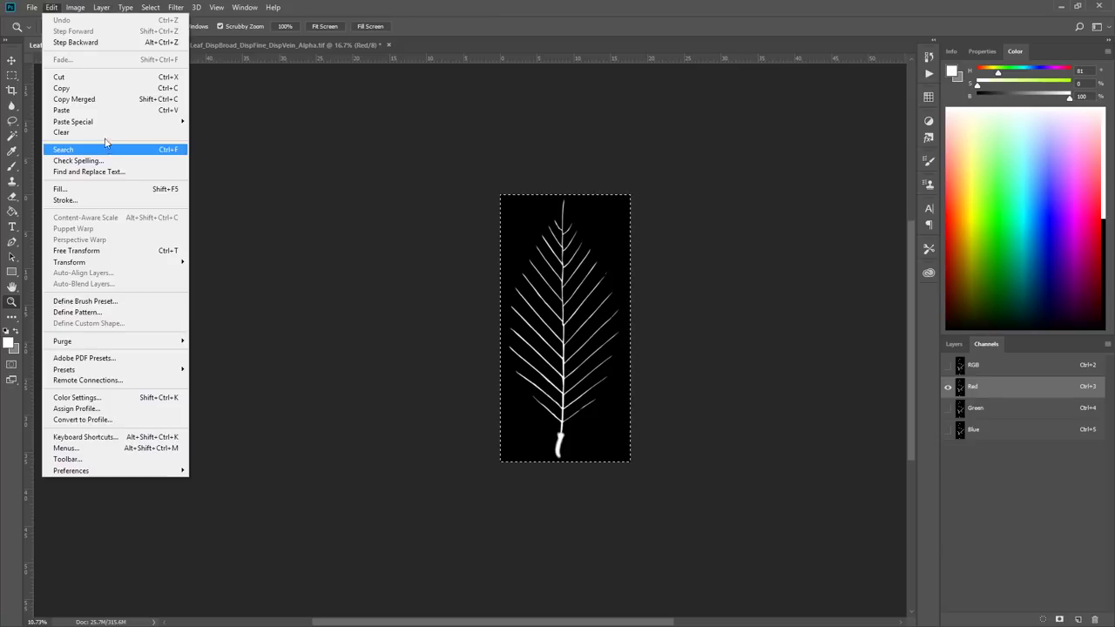
left_click(100, 83)
left_click(200, 46)
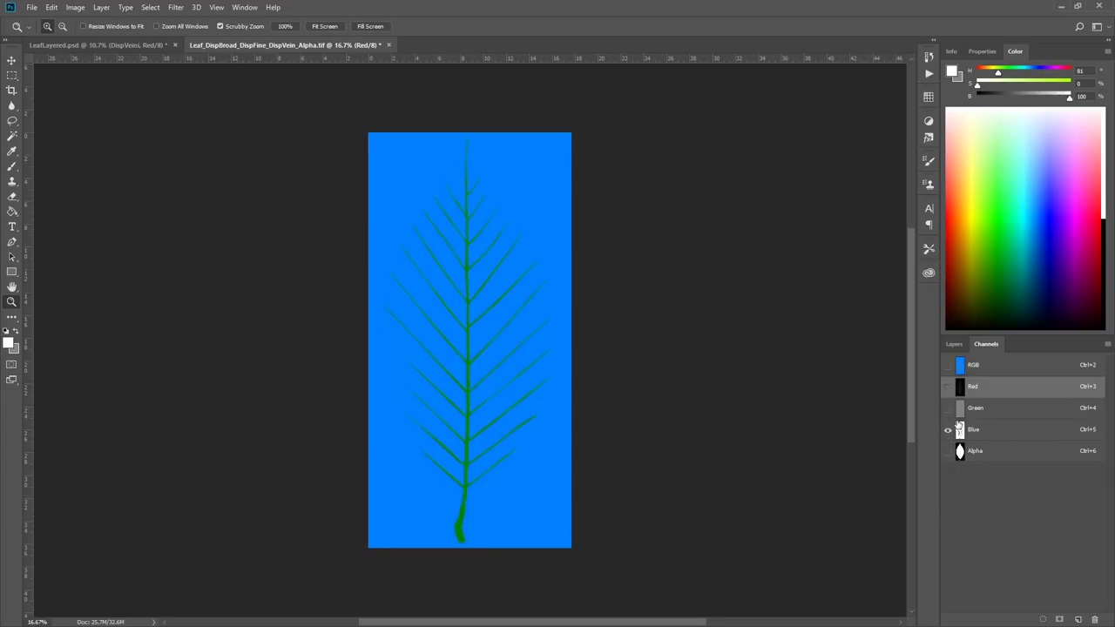
left_click(967, 429)
key("ctrl+v")
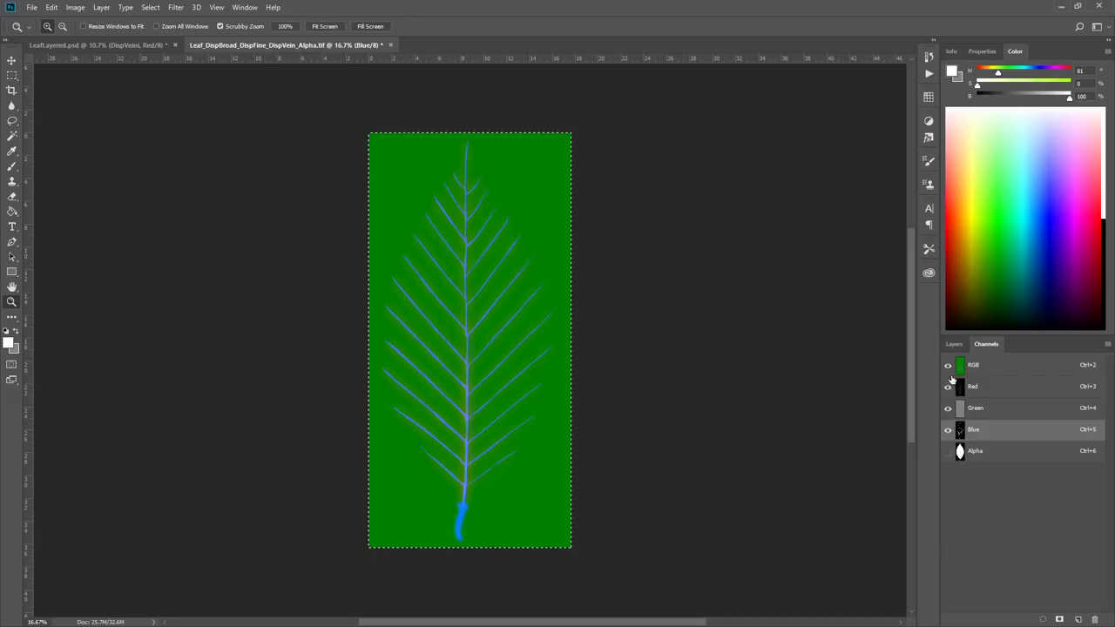
Check the packed texture's Red, Green and Blue channels separately.
left_click(948, 386)
left_click(949, 409)
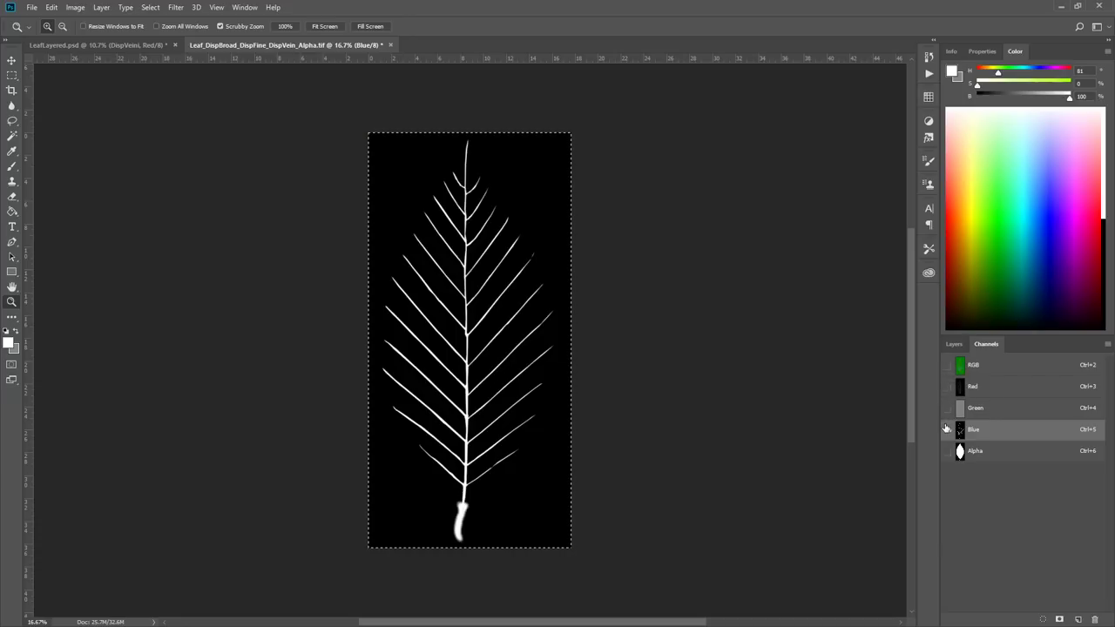
left_click(948, 386)
left_click(948, 429)
left_click(948, 408)
left_click(948, 386)
left_click(948, 429)
left_click(948, 408)
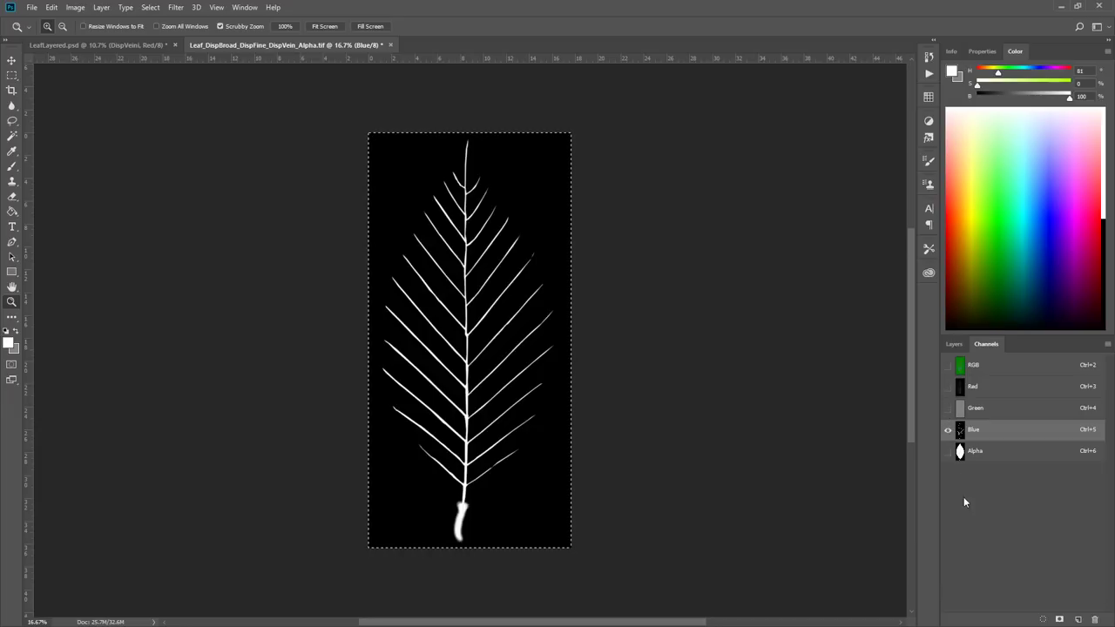
View the leaf mask in the Alpha channel on its own, and show all RGB channels together with Alpha.
left_click(948, 451)
left_click(948, 429)
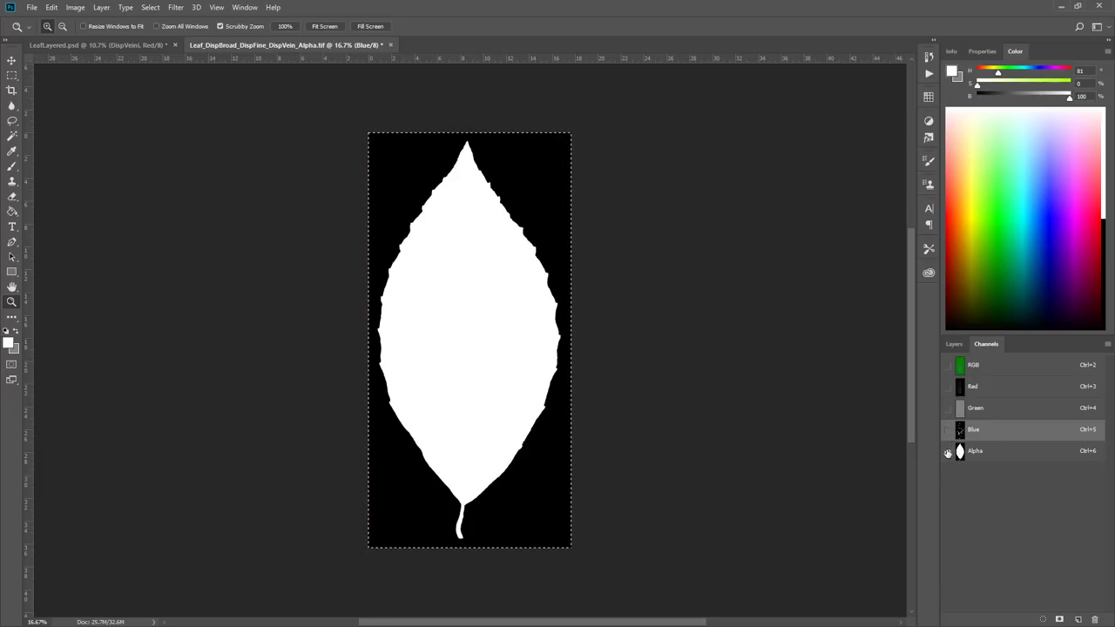
left_click(948, 429)
left_click(948, 365)
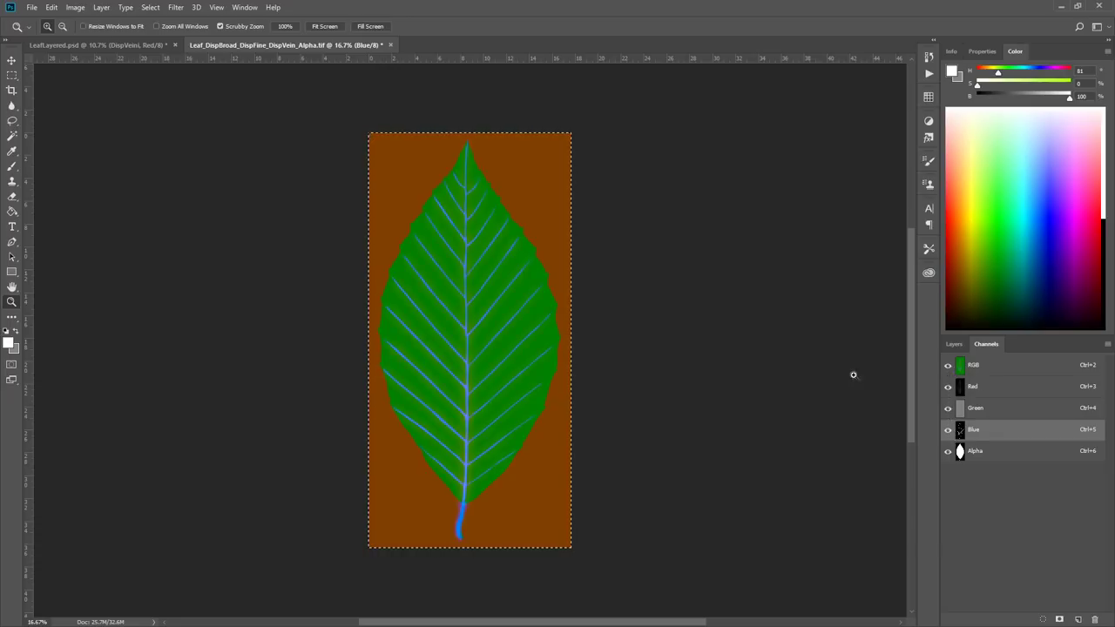
Switch to Maya and create a polygon plane.
left_click(955, 343)
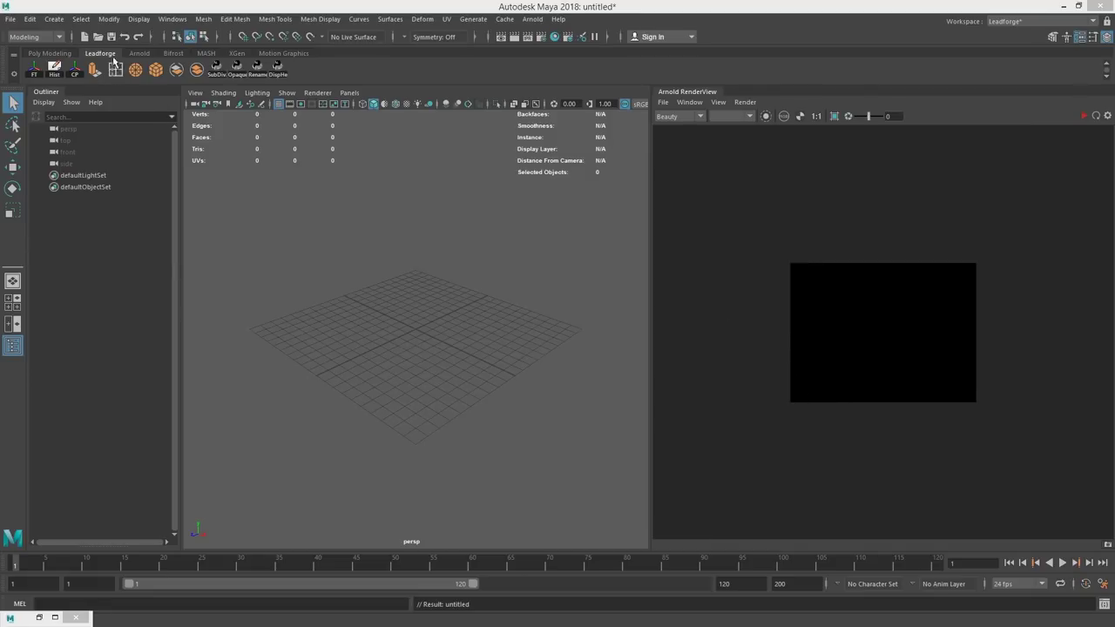
left_click(70, 53)
left_click(135, 71)
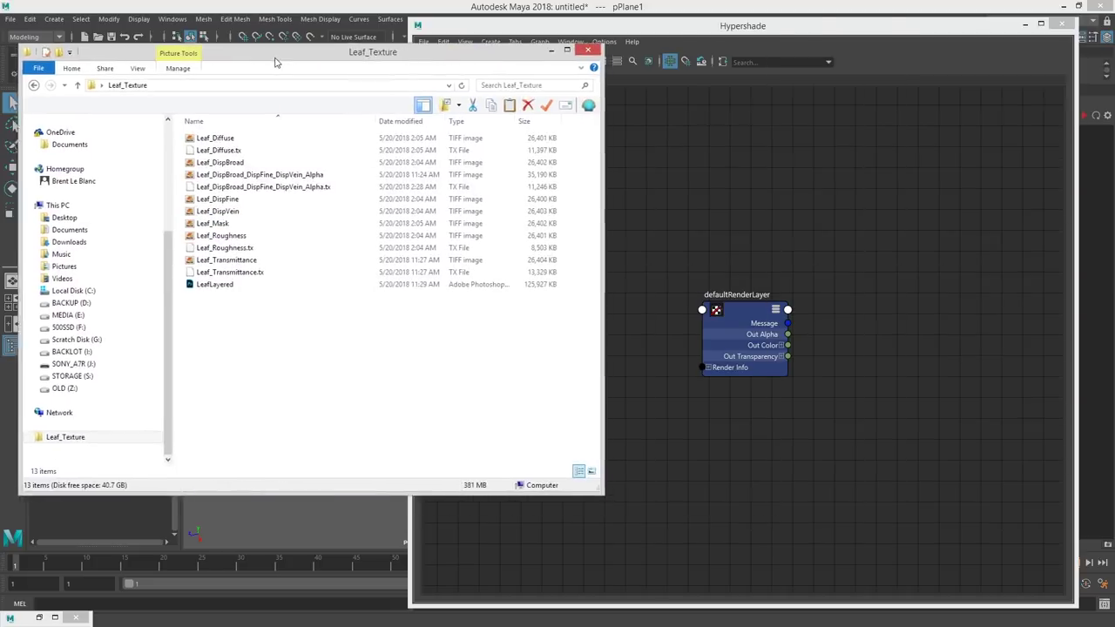
Import the TIFF files Leaf_Diffuse, Leaf_DispBroad_DispFine_DispVein_Alpha, Leaf_Roughness and Leaf_Transmittance from the Leaf_Texture folder into the Hypershade graph.
left_click_drag(261, 55, 308, 70)
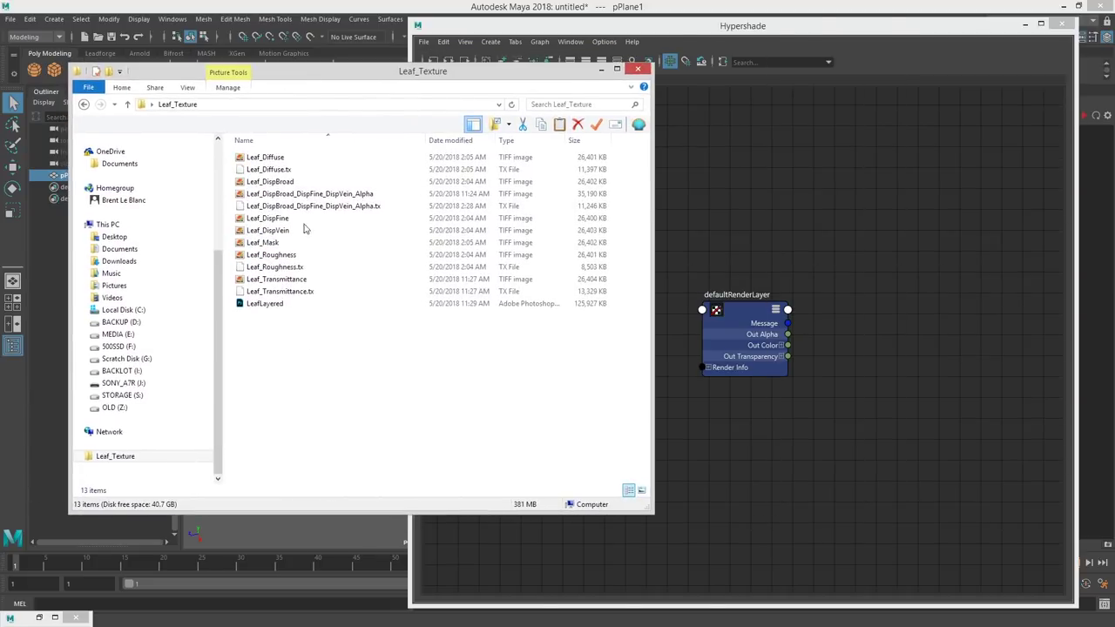
left_click(310, 159)
left_click(325, 195, "ctrl")
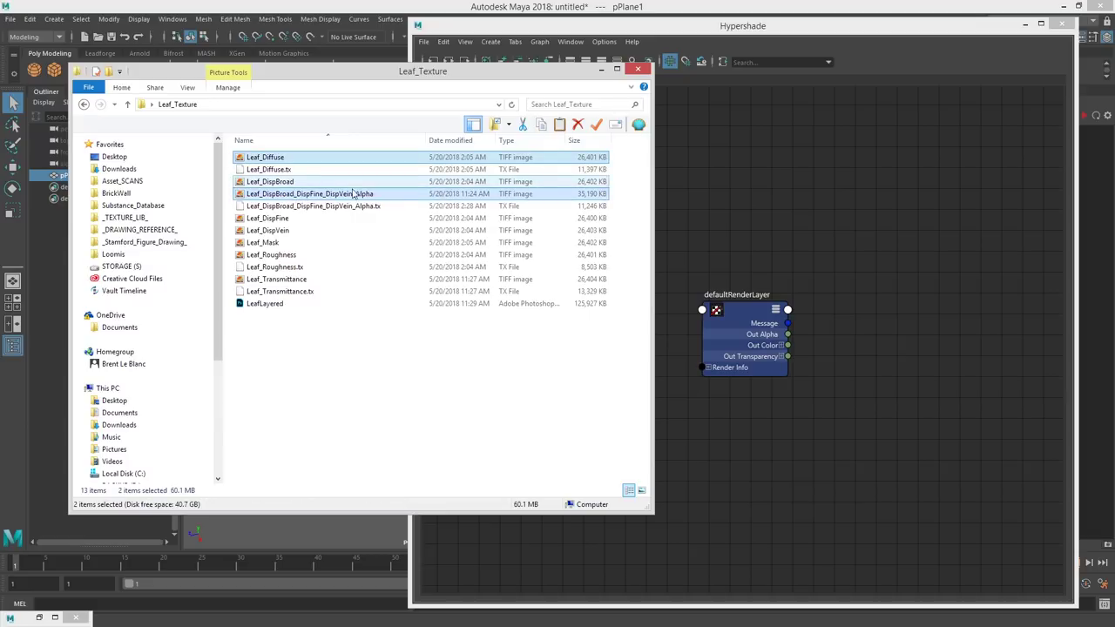
left_click(309, 255, "ctrl")
left_click(309, 280, "ctrl")
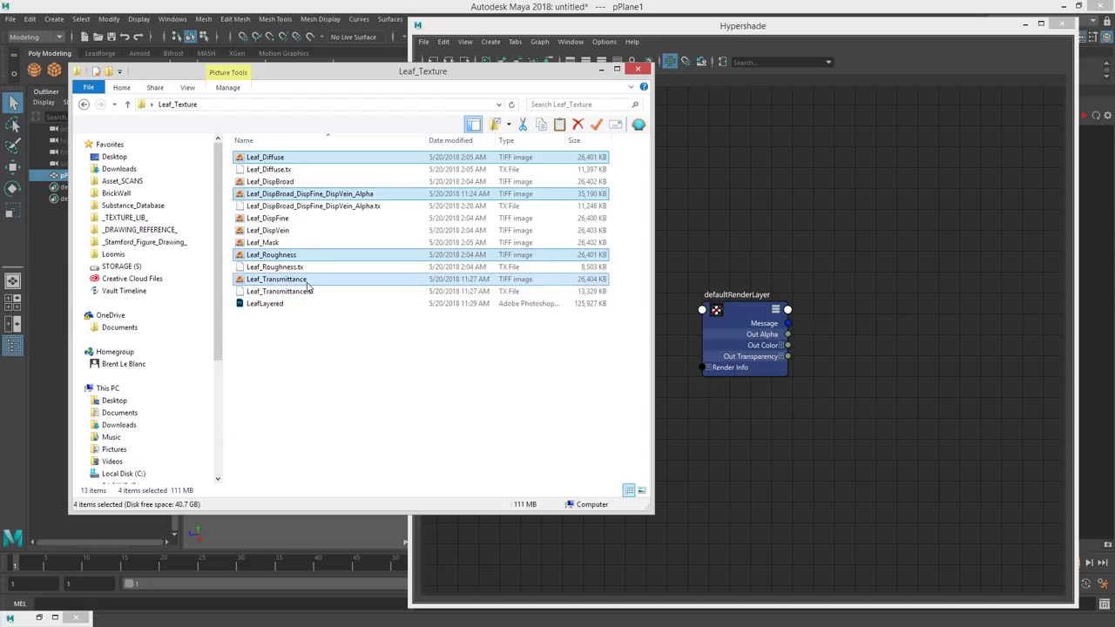
left_click_drag(308, 285, 787, 235)
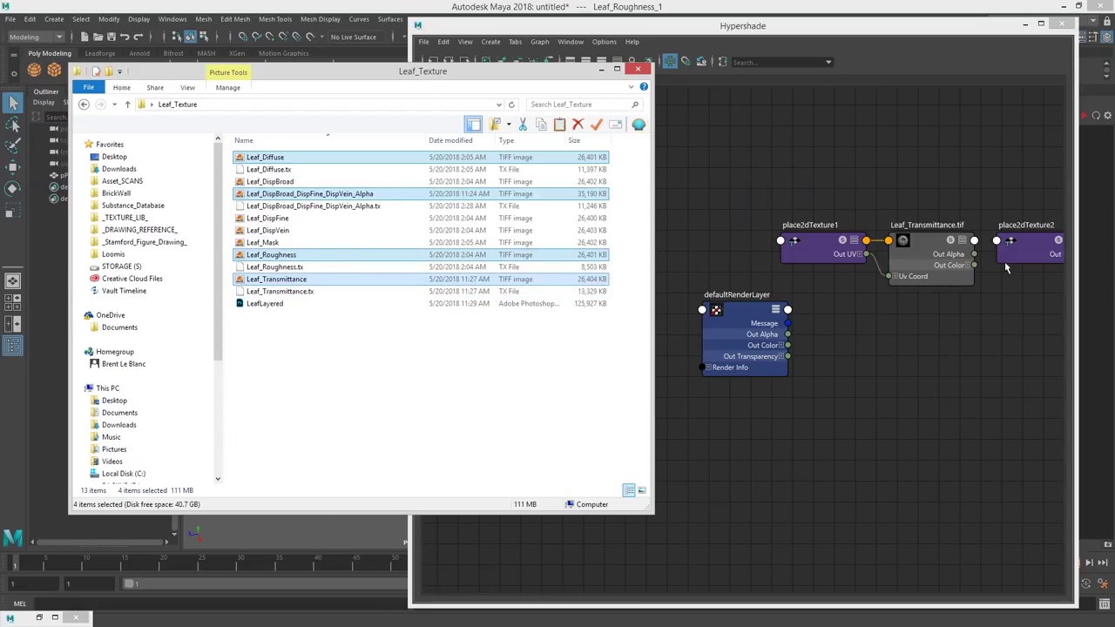
left_click(601, 70)
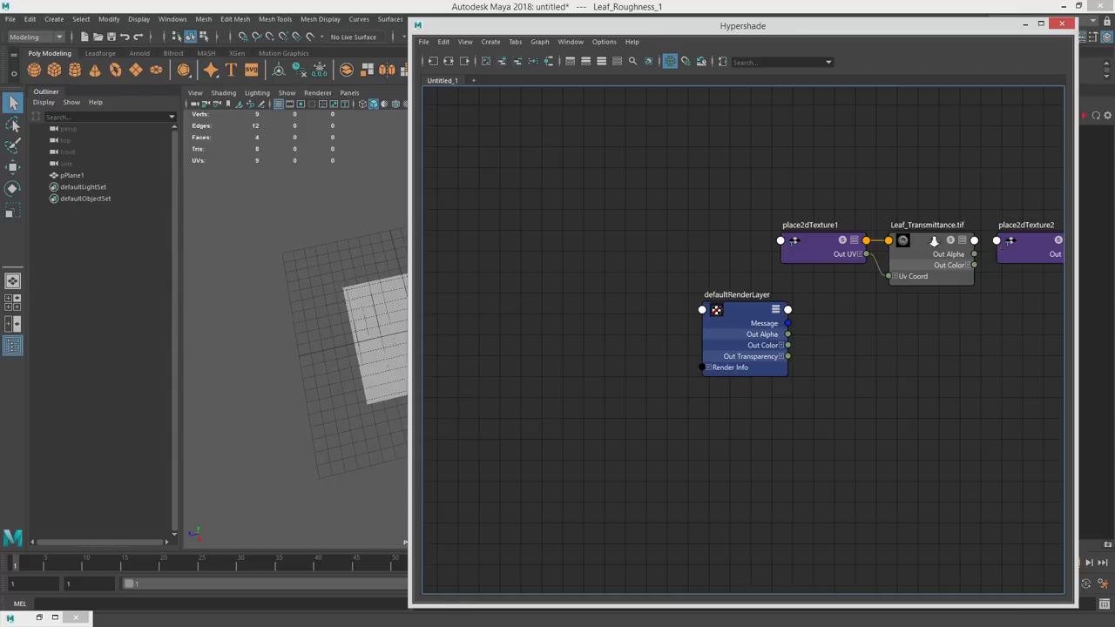
Stack the diffuse, roughness, transmittance and packed displacement texture nodes in one column and remove defaultRenderLayer from the graph.
scroll(880, 241, "down", 3)
left_click_drag(872, 229, 512, 233)
left_click_drag(774, 237, 861, 263)
left_click_drag(586, 211, 1040, 286)
left_click_drag(1026, 282, 741, 244)
left_click_drag(634, 234, 759, 225)
left_click_drag(906, 257, 632, 316)
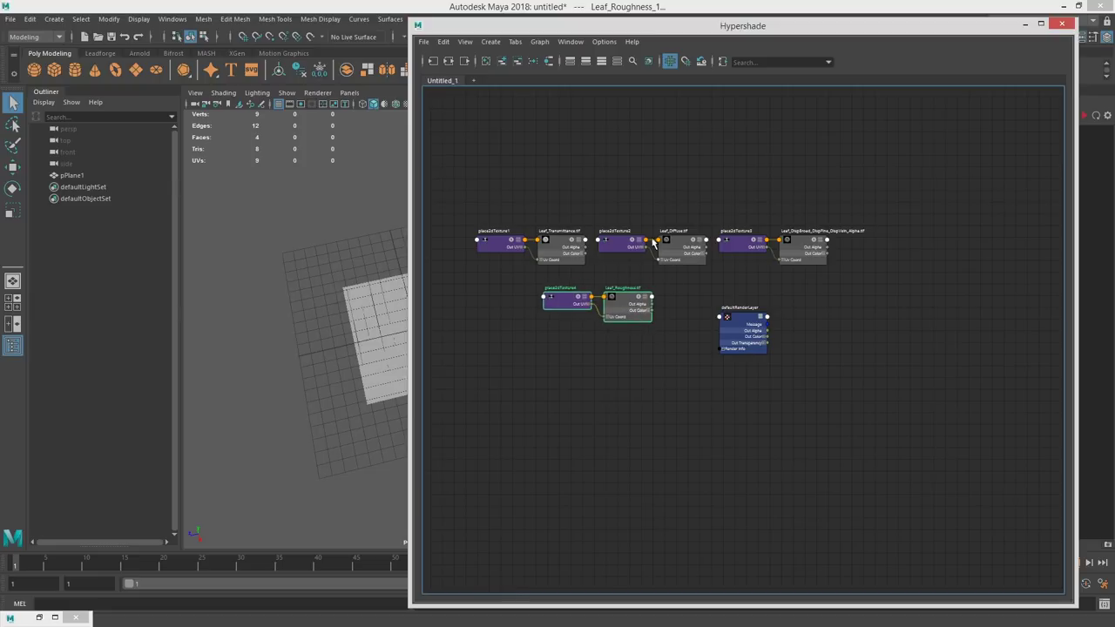
left_click_drag(557, 240, 624, 339)
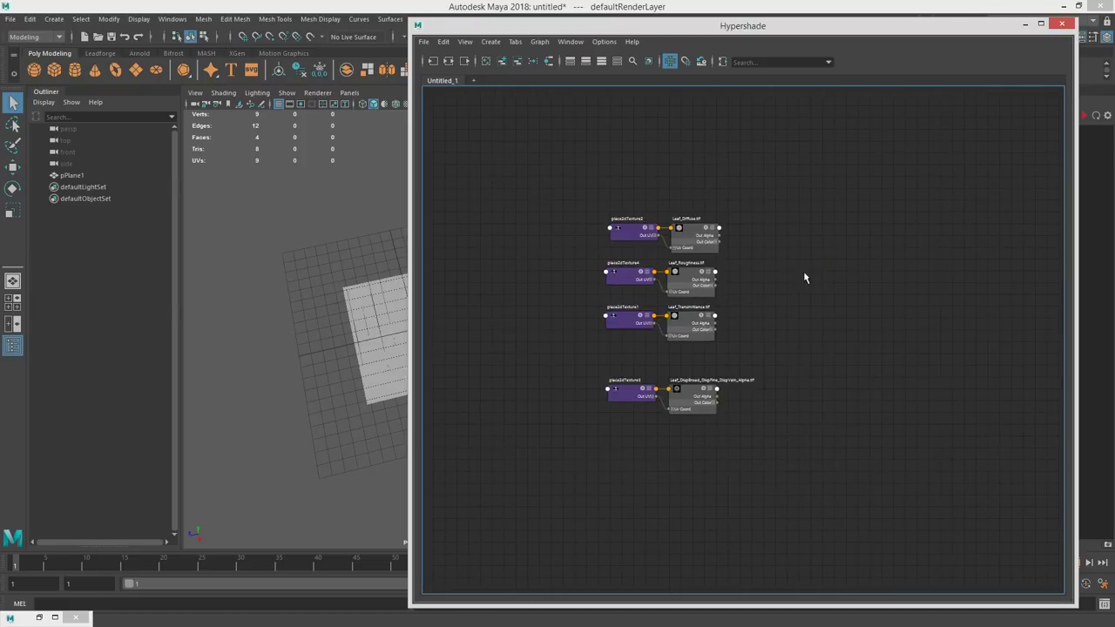
Create an aiStandardSurface shader in the node graph.
key("Tab")
type("aiSt")
key("Down")
key("Down")
key("Return")
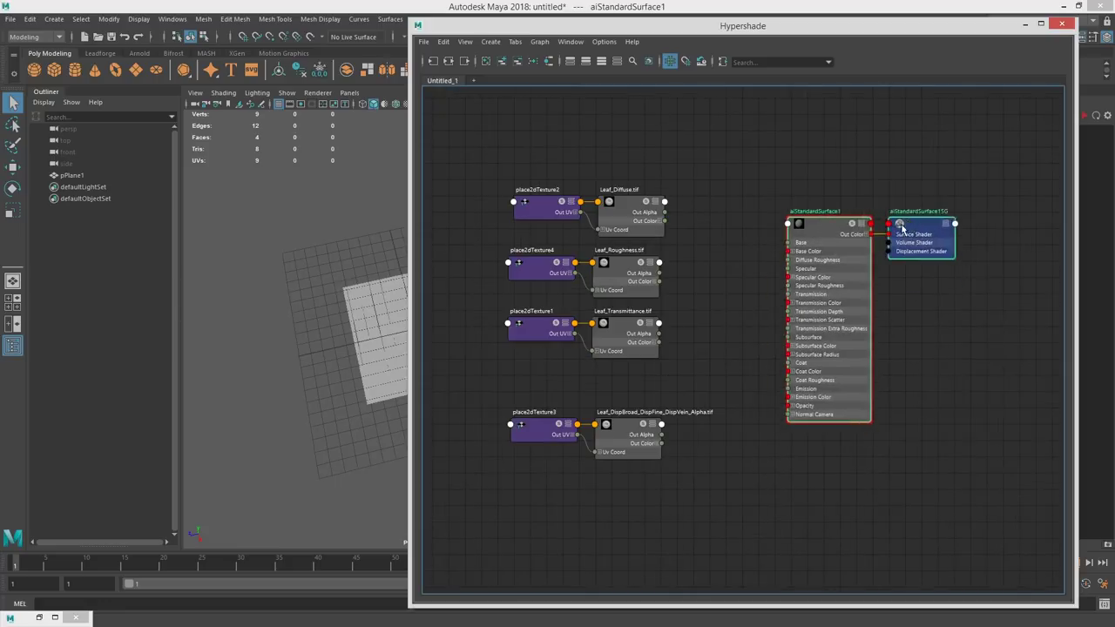
Space out the texture nodes; connect Leaf_Diffuse's color to Base Color and Subsurface Color, and Leaf_Transmittance's color to Subsurface Radius.
left_click(638, 209)
left_click_drag(637, 210, 629, 175)
left_click(664, 292)
left_click_drag(664, 292, 655, 269)
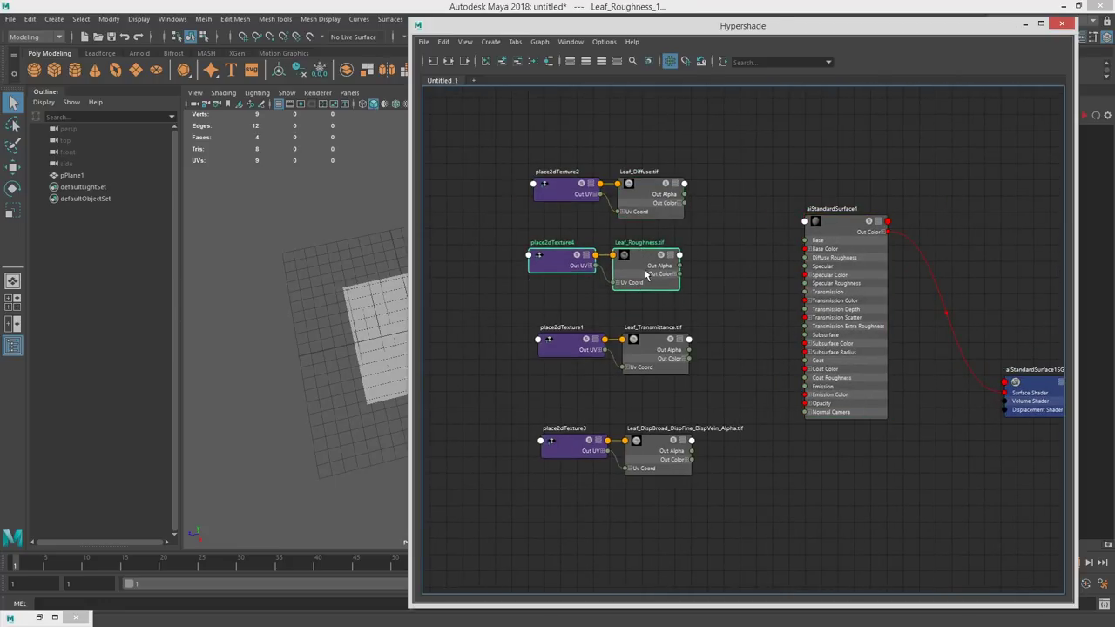
left_click(651, 354)
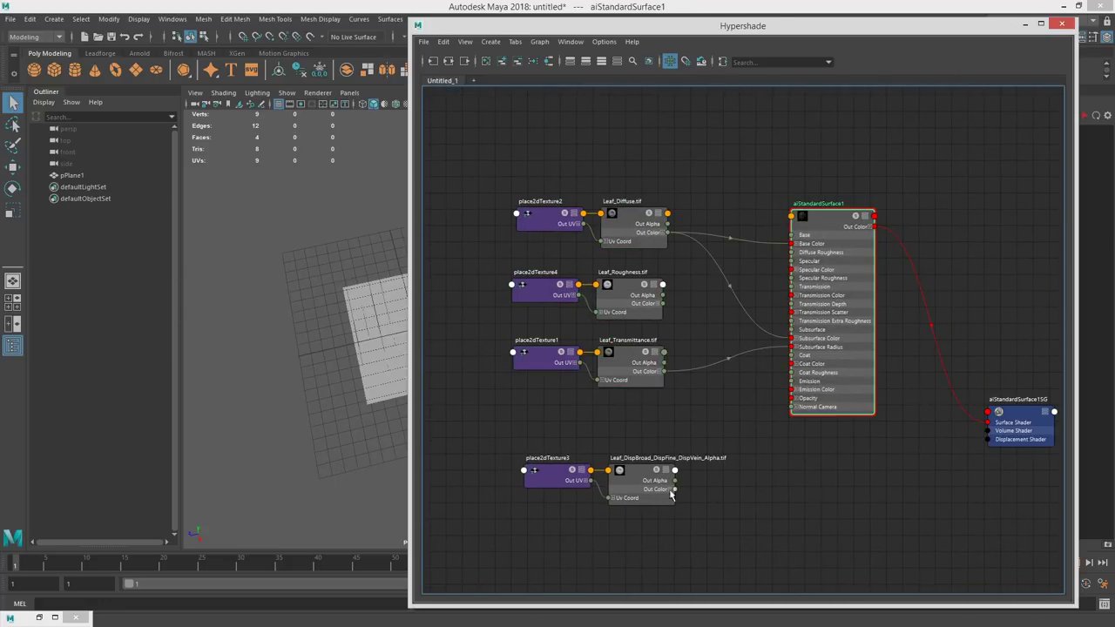
Connect the packed texture's alpha to Opacity, and add three aiRange nodes and a displacement shader feeding the shading group.
left_click_drag(677, 449, 759, 369)
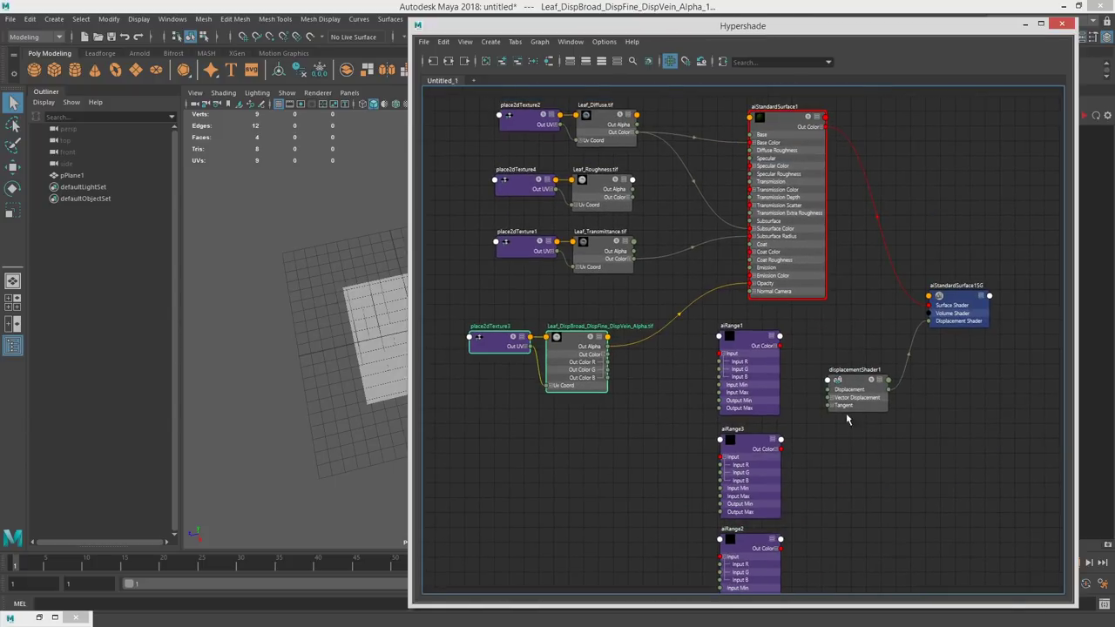
left_click_drag(789, 547, 798, 520)
left_click_drag(601, 319, 597, 349)
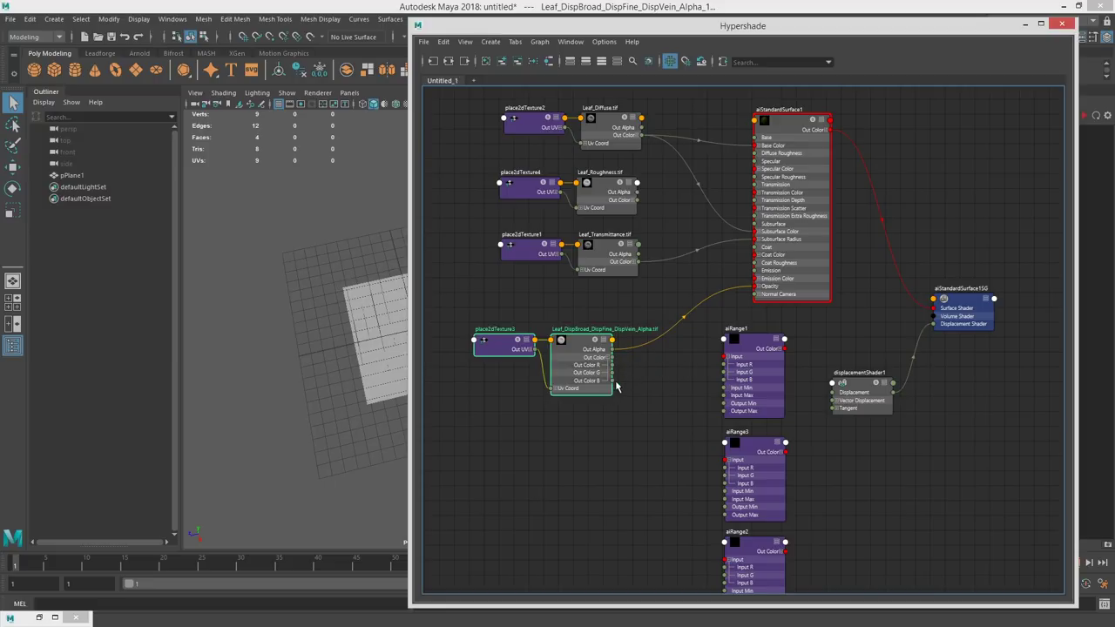
Connect the packed texture's Out Color R, G and B to Input R, G and B of separate aiRange nodes.
left_click_drag(613, 386, 675, 380)
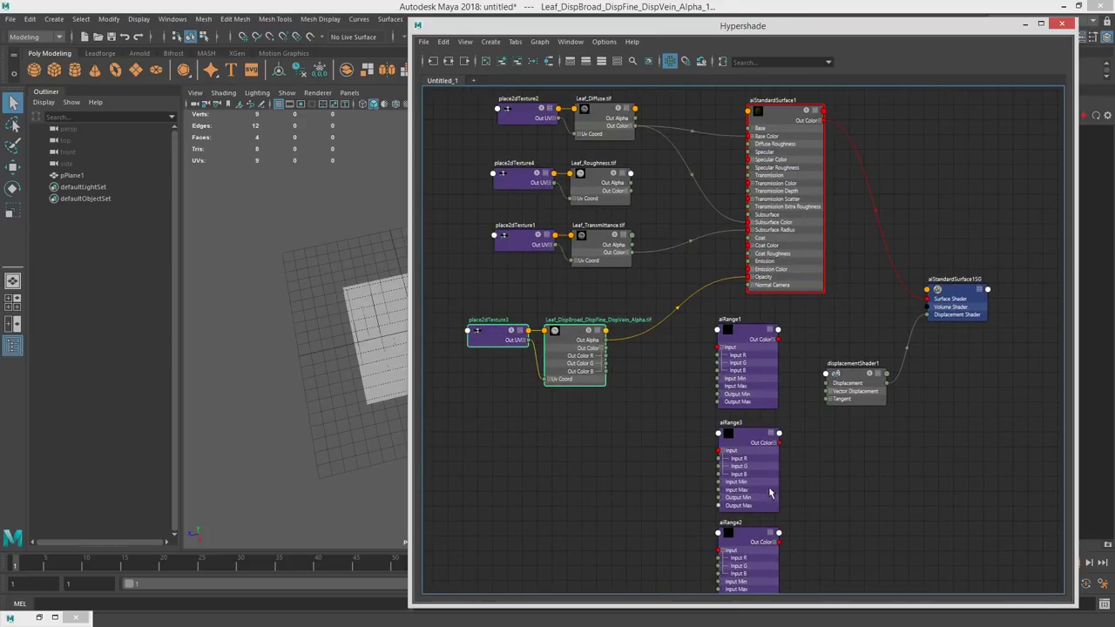
left_click_drag(787, 468, 750, 376)
left_click_drag(766, 301, 783, 395)
left_click_drag(586, 357, 700, 357)
left_click_drag(586, 365, 700, 469)
left_click_drag(587, 373, 611, 506)
Move the displacement shader and shading group away from the range nodes, and add a plusMinusAverage node between them.
left_click_drag(735, 310, 761, 309)
left_click_drag(760, 309, 783, 311)
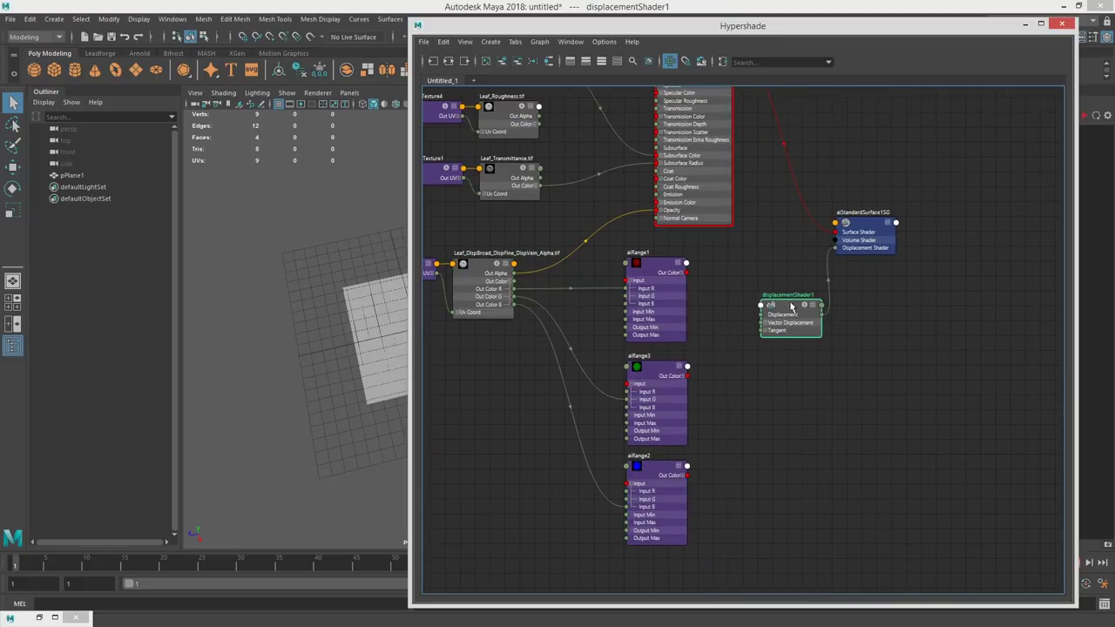
left_click(853, 250, "shift")
left_click_drag(852, 249, 903, 241)
left_click(754, 309)
key("Tab")
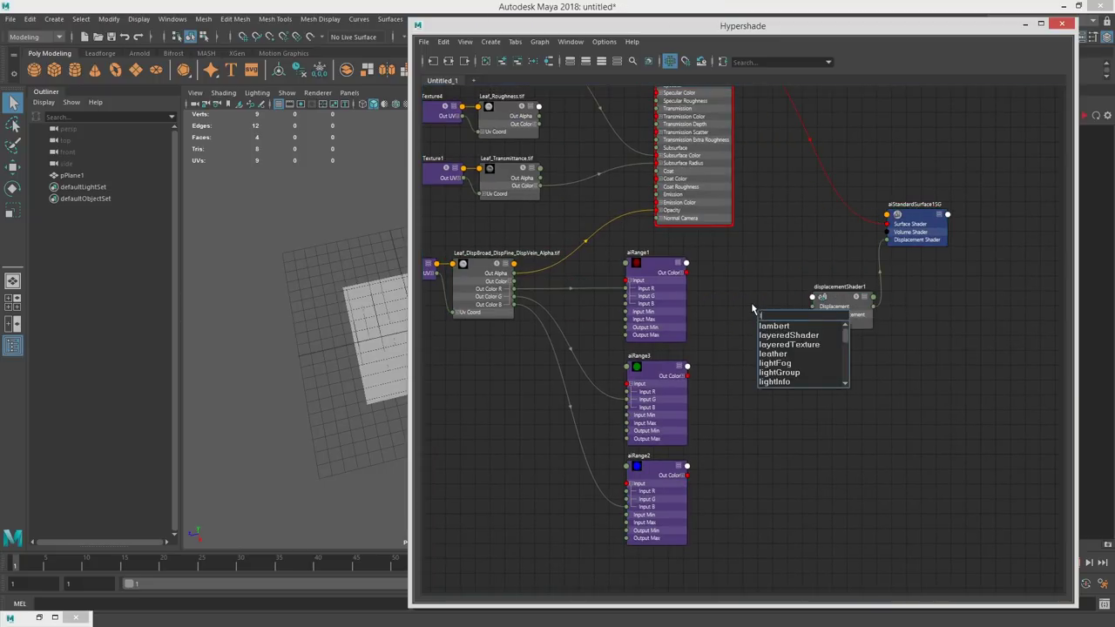
type("plusm")
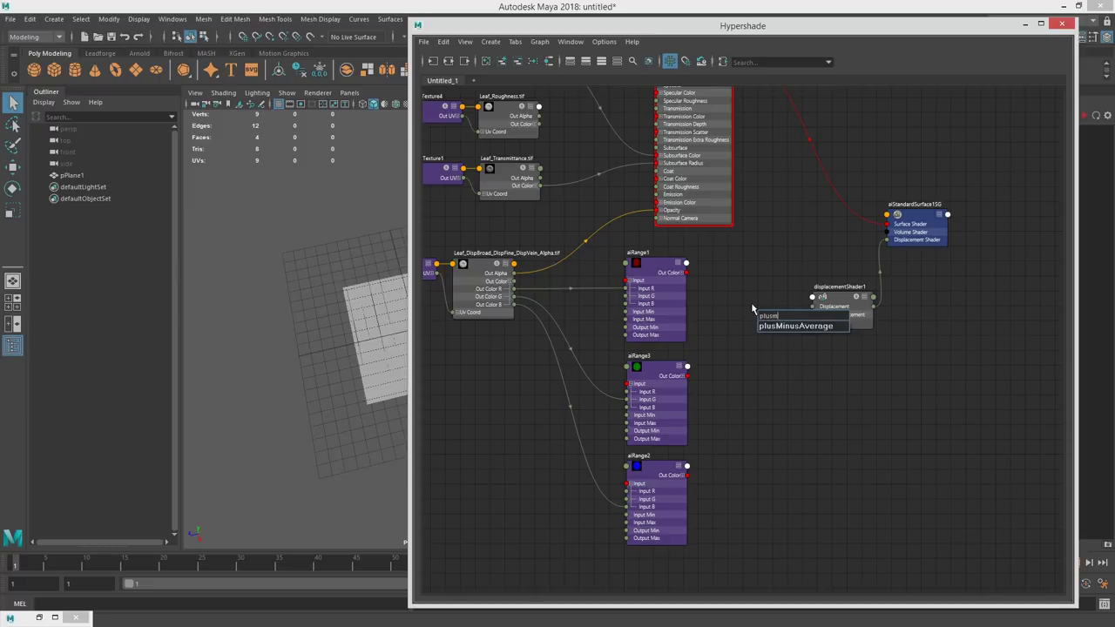
type("in")
key("Return")
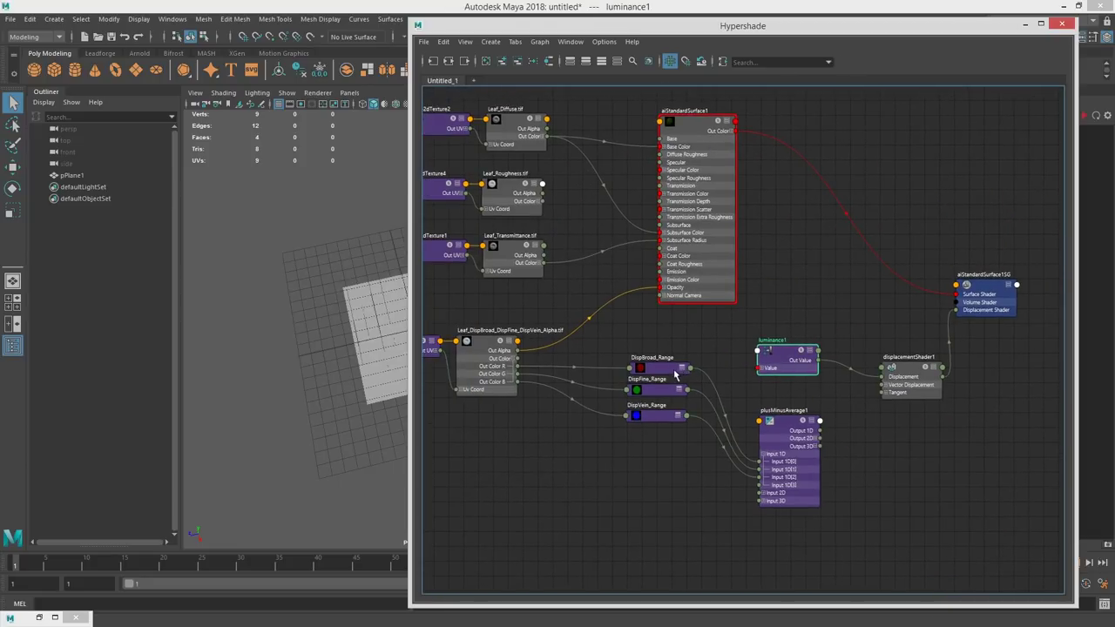
Connect DispBroad_Range to the luminance node's Value and rename the standard surface shader Leaf_MTL.
left_click(676, 375)
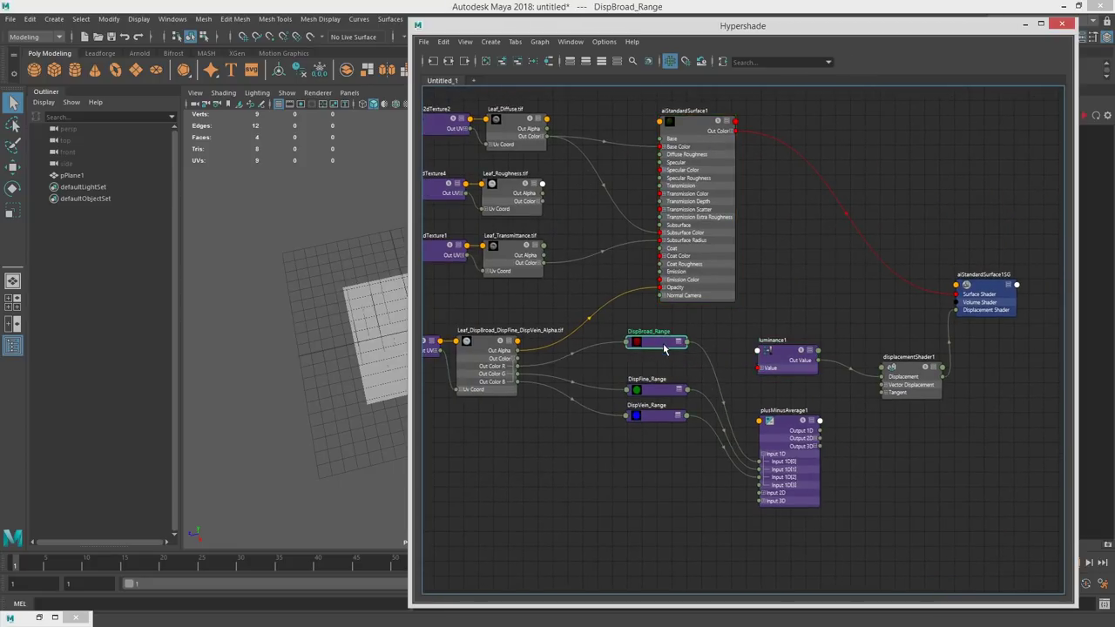
key("3")
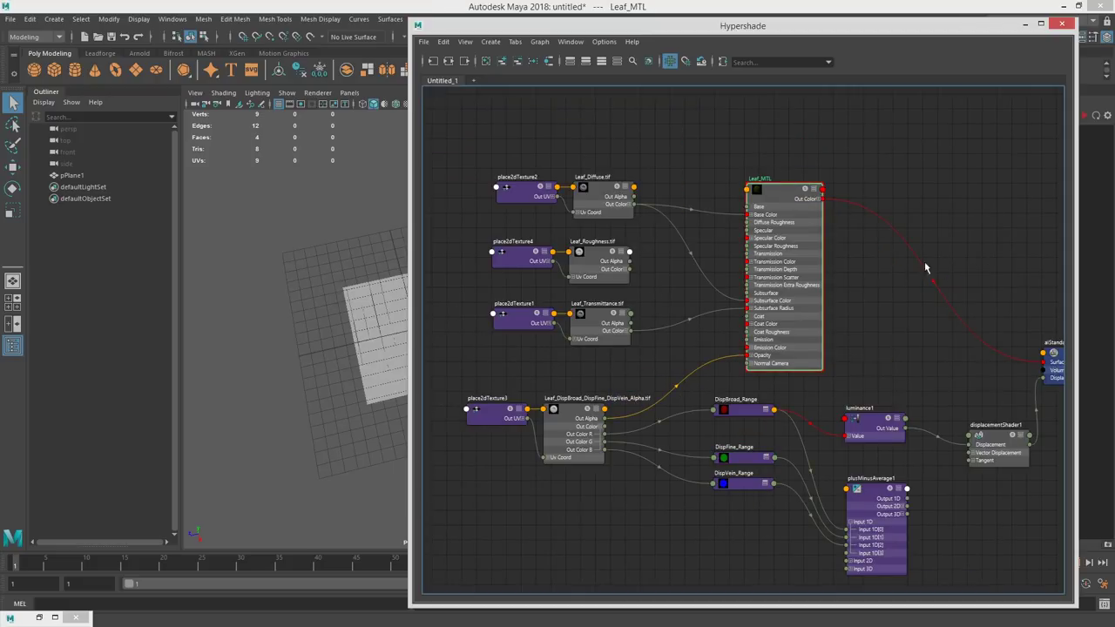
scroll(875, 264, "down", 1)
left_click_drag(871, 267, 833, 280)
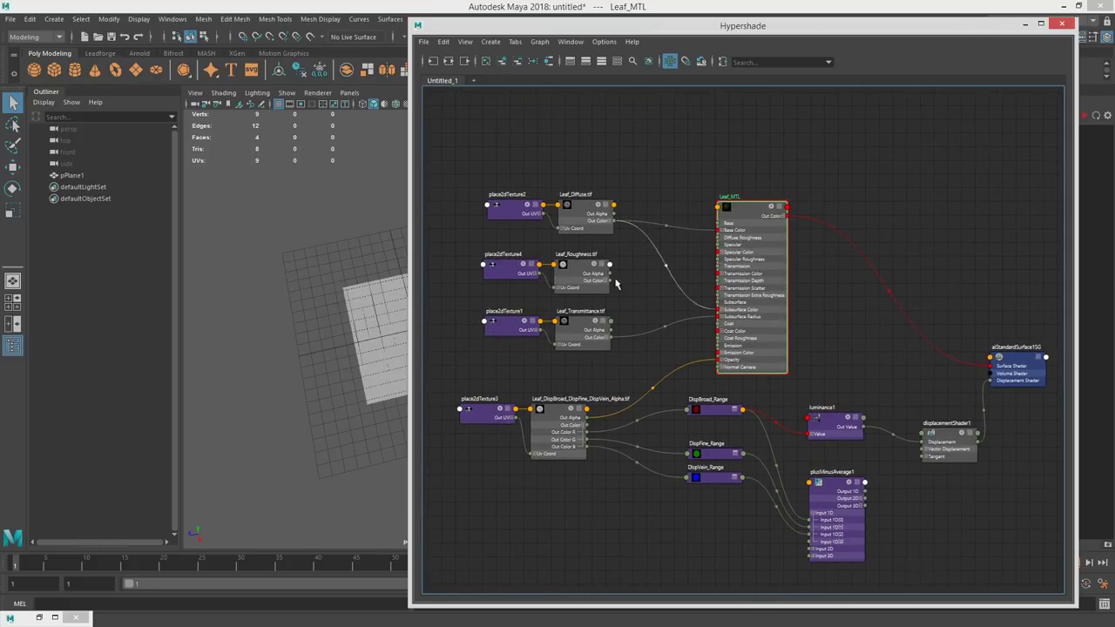
left_click_drag(506, 252, 593, 274)
left_click_drag(918, 357, 768, 318)
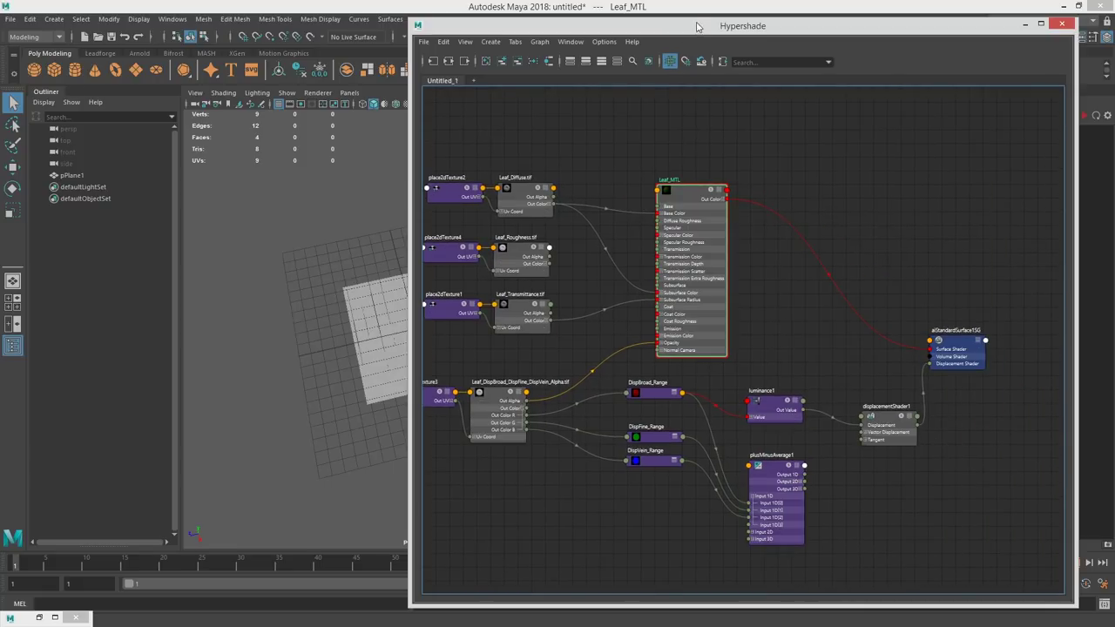
Assign Leaf_MTL to the plane and scale the plane to the leaf texture's tall proportions.
left_click_drag(707, 32, 812, 44)
left_click_drag(773, 210, 402, 343)
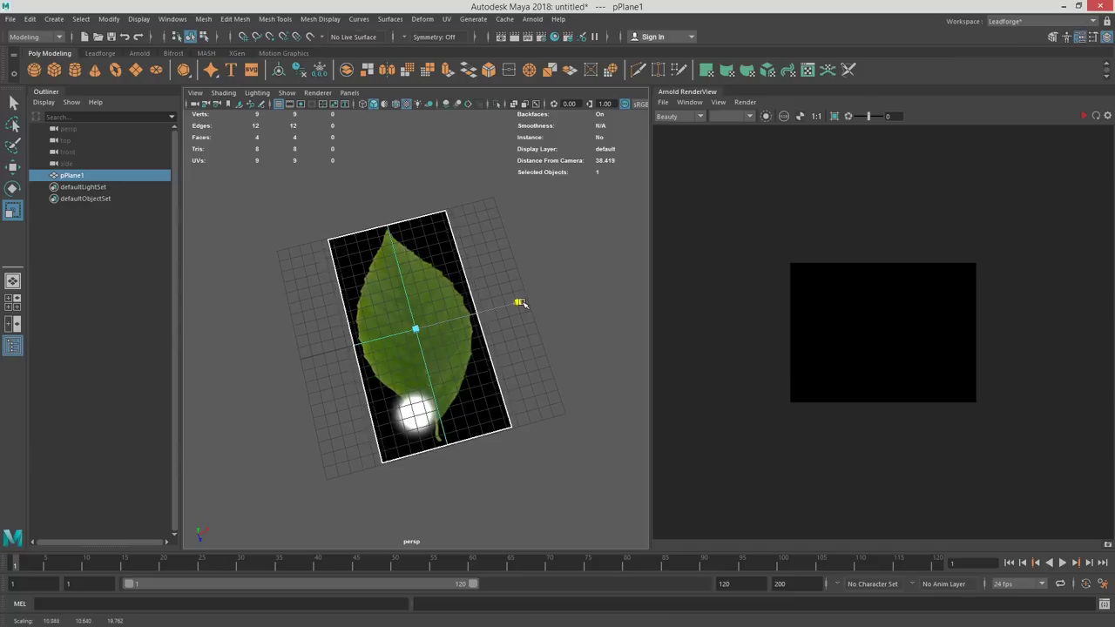
left_click_drag(518, 302, 523, 302)
key("q")
left_click_drag(431, 346, 447, 323)
key("e")
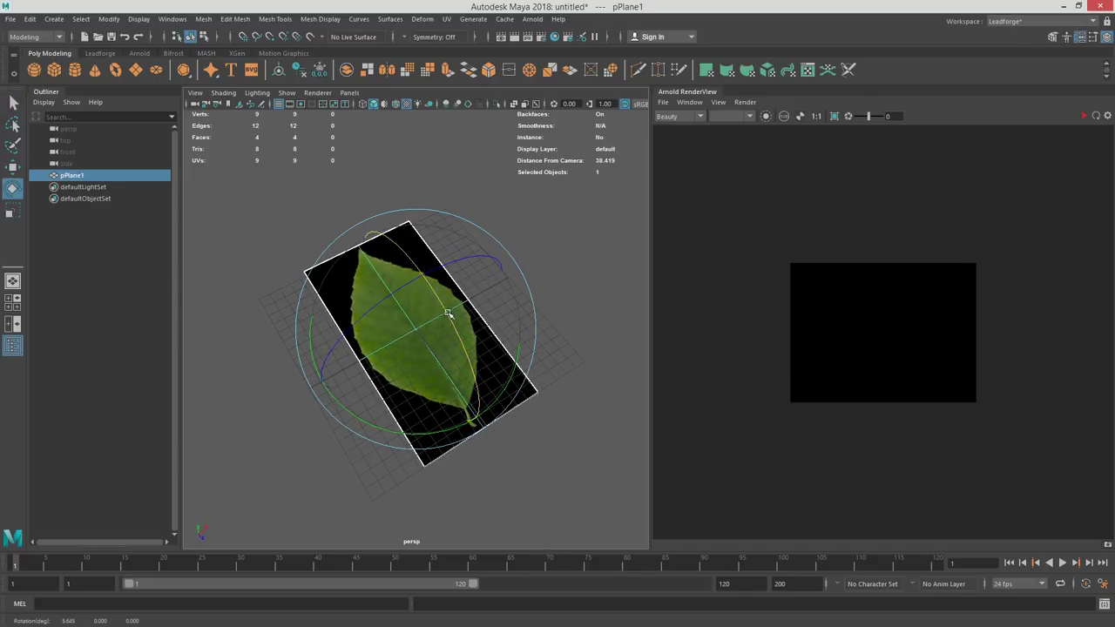
key("ctrl+z")
key("q")
Select the plane's central lengthwise edges and move them down to fold the leaf into a V along its midrib.
left_click_drag(575, 300, 556, 242, "alt")
key("w")
right_click(447, 280)
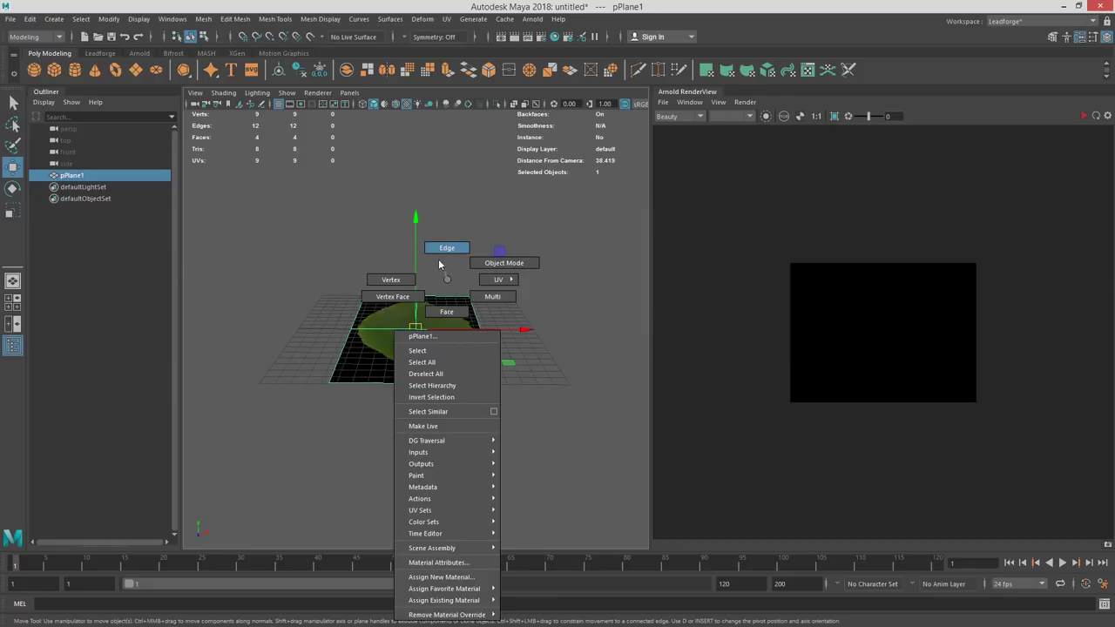
left_click(448, 253)
left_click(418, 328)
key("q")
left_click_drag(403, 263, 422, 401)
key("w")
left_click_drag(417, 242, 349, 296)
Insert additional edge loops across and along the leaf plane.
left_click(100, 53)
left_click(115, 69)
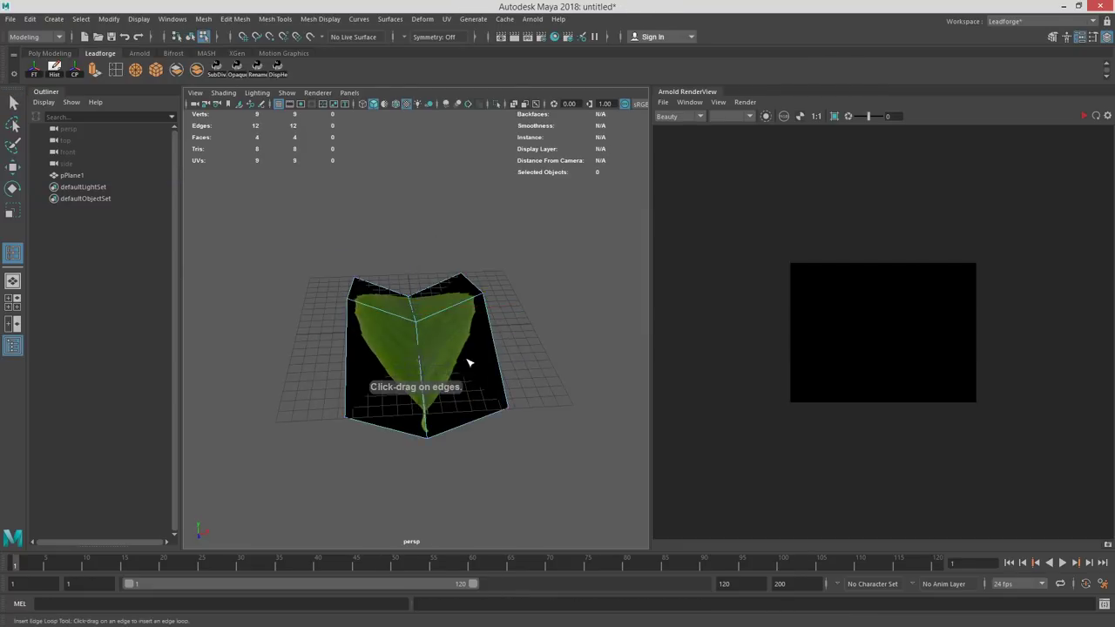
left_click_drag(462, 363, 530, 380, "alt")
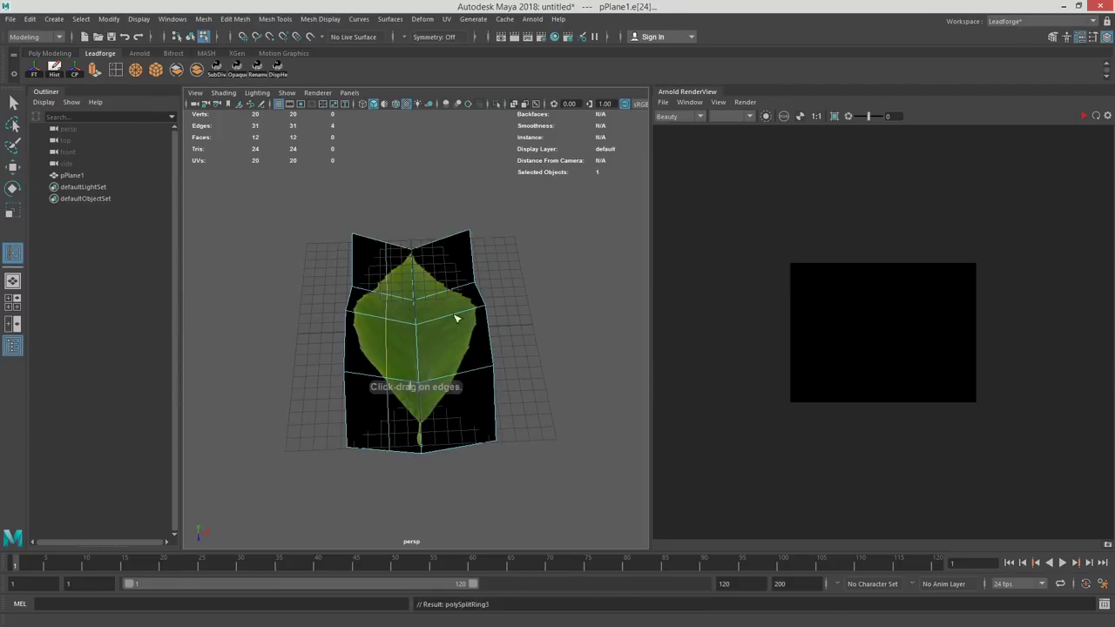
left_click_drag(461, 319, 549, 307)
left_click(420, 312)
Rotate the leaf plane about 73 degrees around X to stand it upright, and raise it above the grid.
key("w")
key("e")
left_click_drag(481, 304, 420, 228)
key("w")
left_click(531, 262)
left_click_drag(531, 261, 473, 253, "alt")
Add an Arnold Skydome Light textured with Trees_Sunray.exr and start rendering in the Arnold RenderView.
left_click(533, 19)
mouse_move(631, 80)
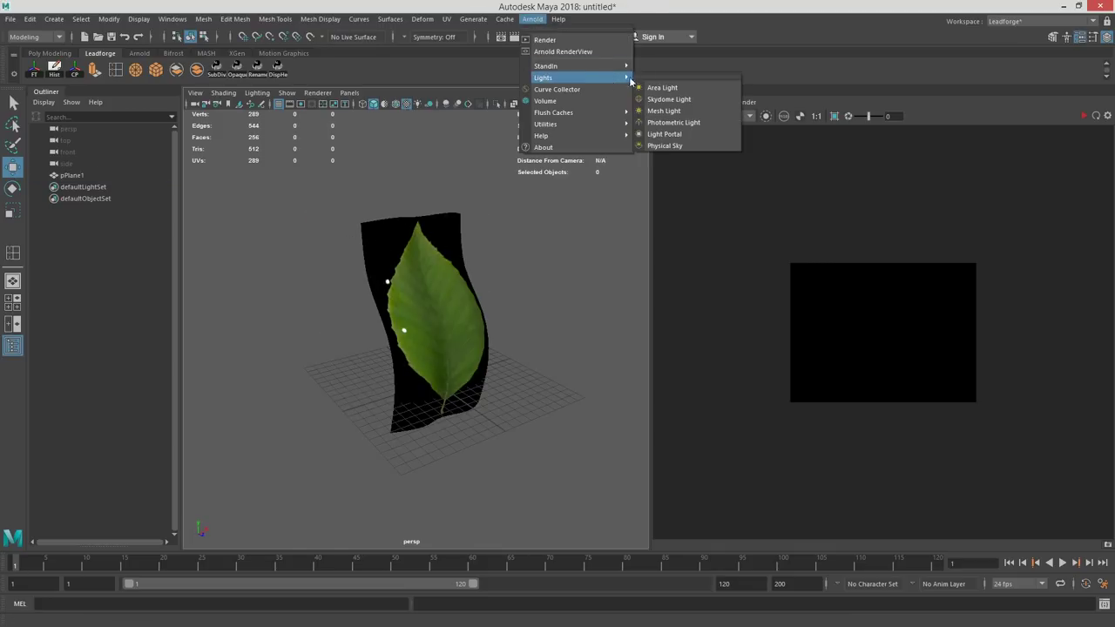
left_click(679, 101)
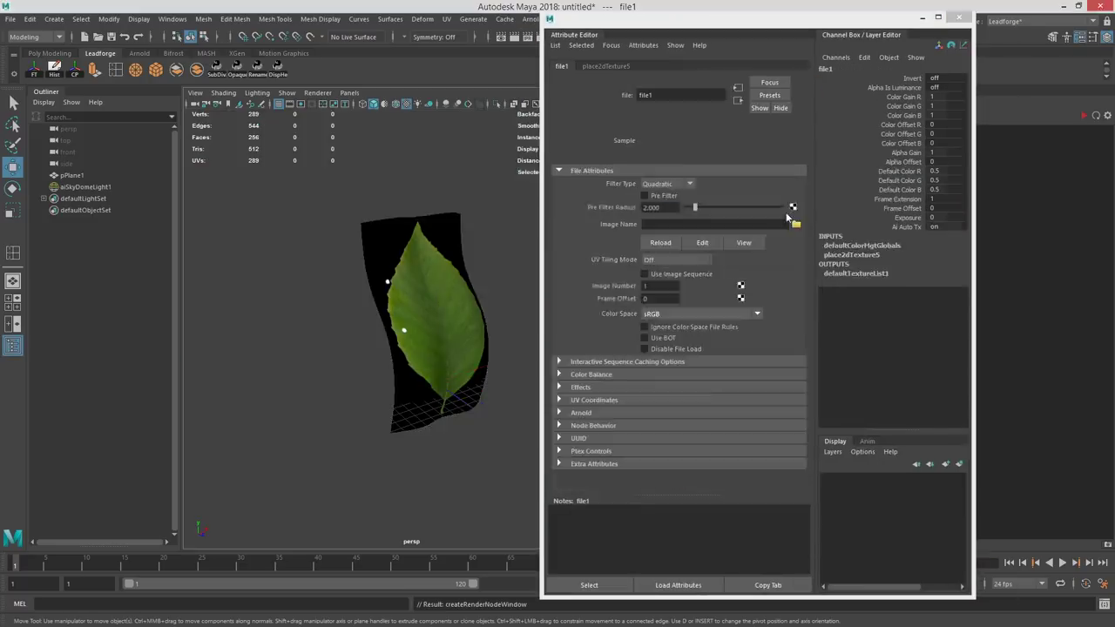
left_click(795, 224)
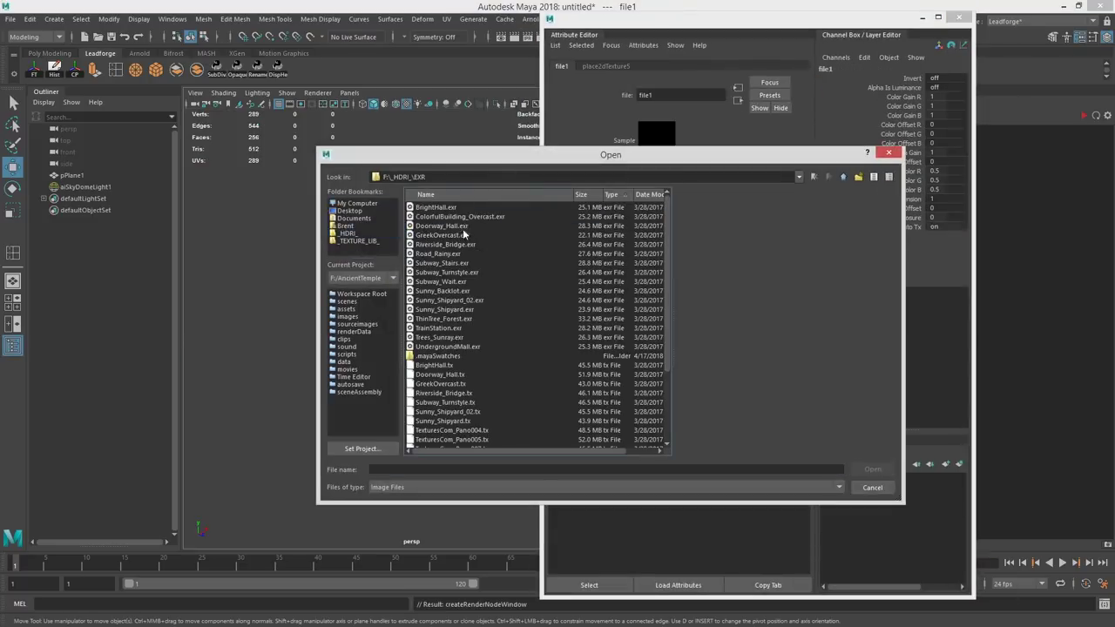
double_click(462, 323)
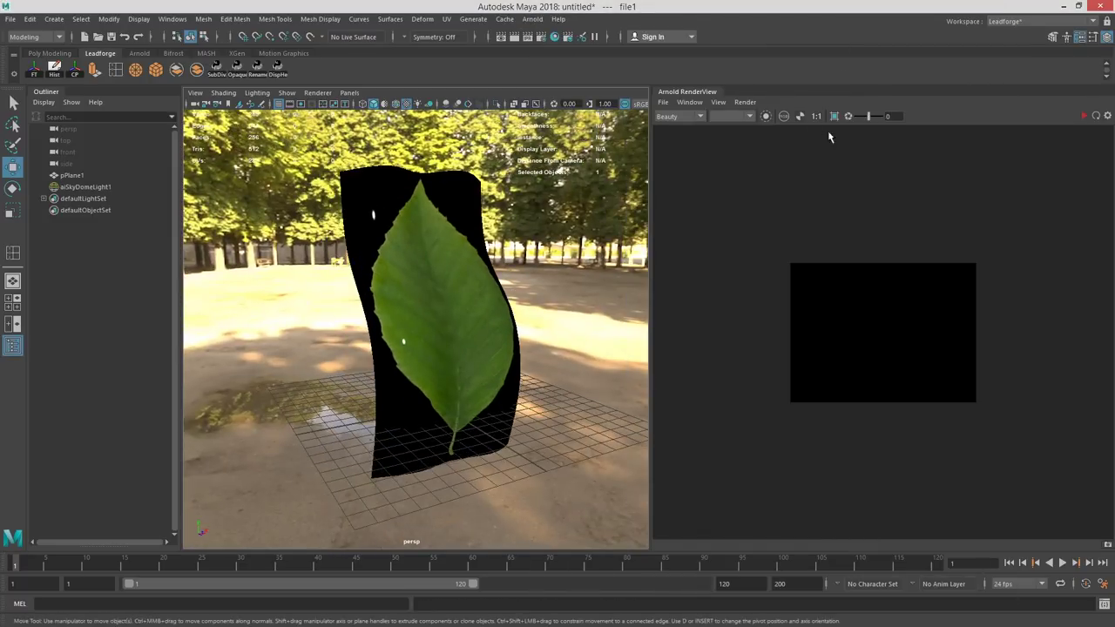
left_click(745, 102)
left_click(778, 116)
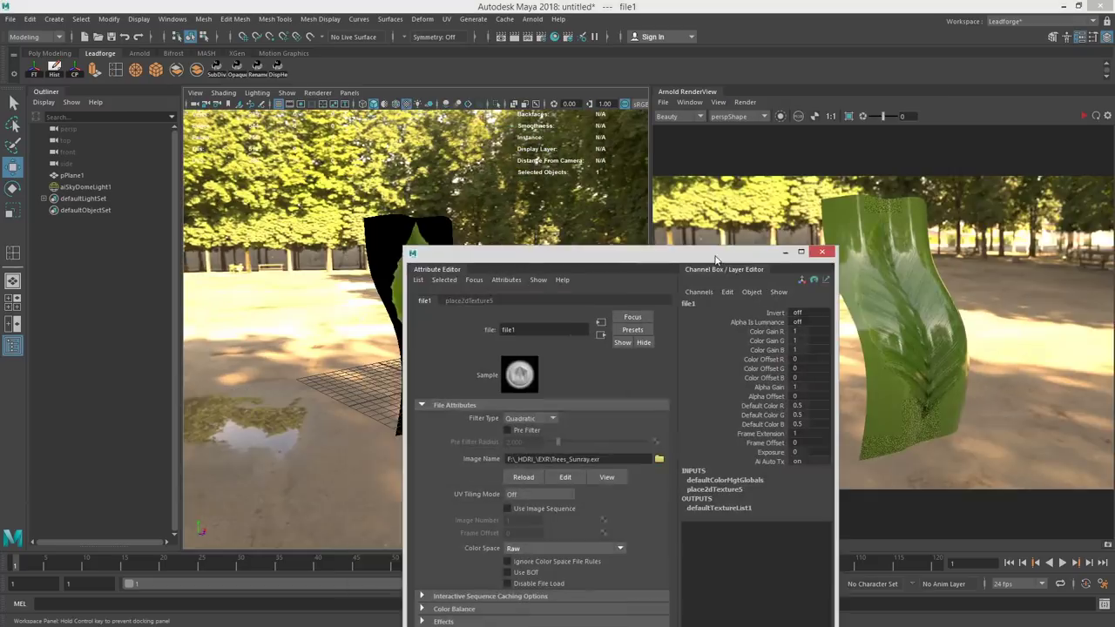
Set the leaf plane's Arnold subdivision to catclark with 3 iterations, displacement height to 0.1, and enable Auto Bump.
left_click_drag(717, 258, 868, 26)
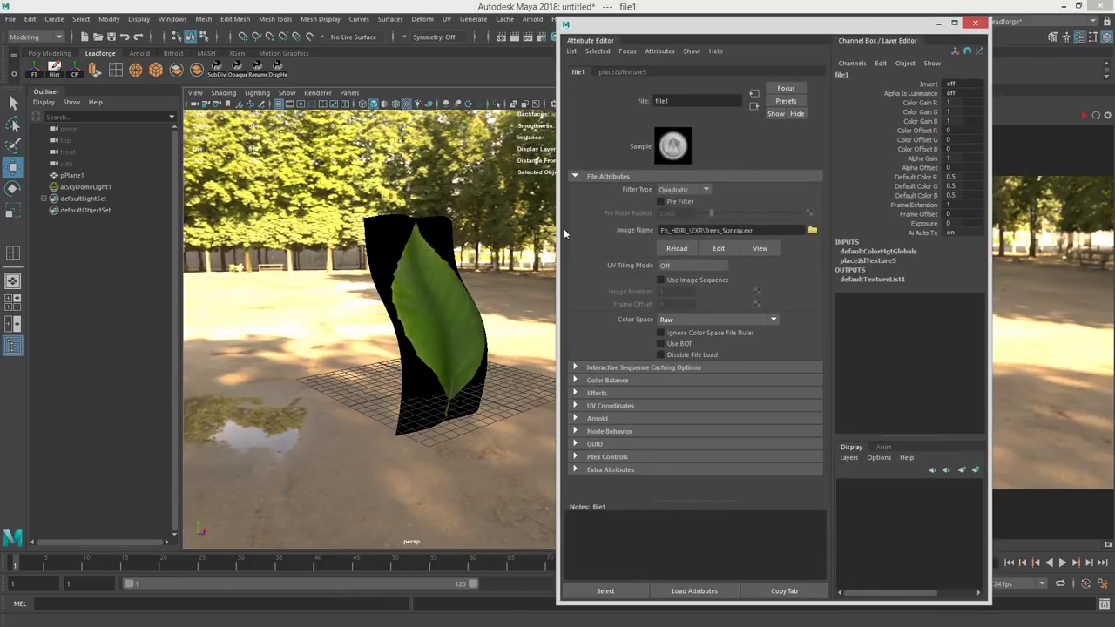
left_click(389, 271)
mouse_move(483, 277)
left_mouse_down()
mouse_move(393, 285)
mouse_move(486, 272)
left_mouse_up()
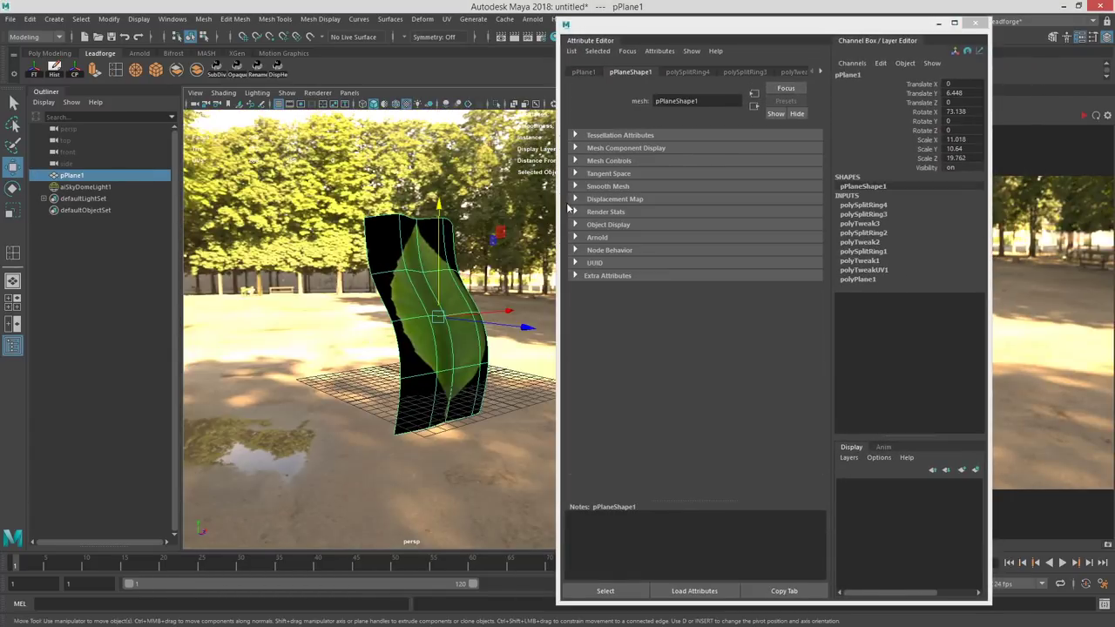
left_click(597, 237)
scroll(627, 375, "down", 5)
scroll(623, 421, "down", 3)
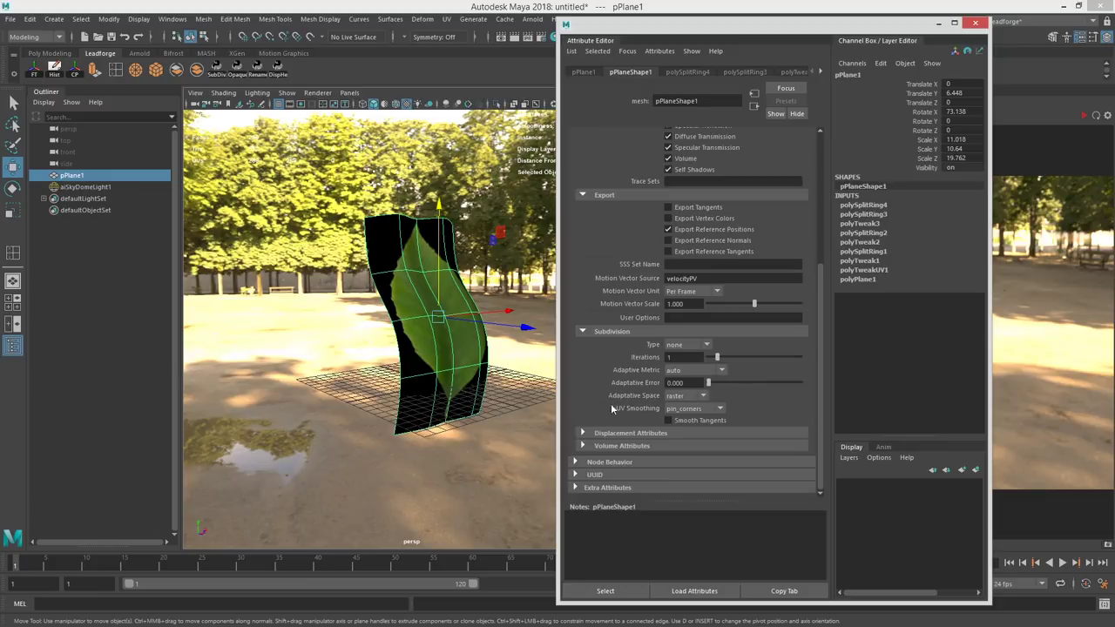
left_click(627, 432)
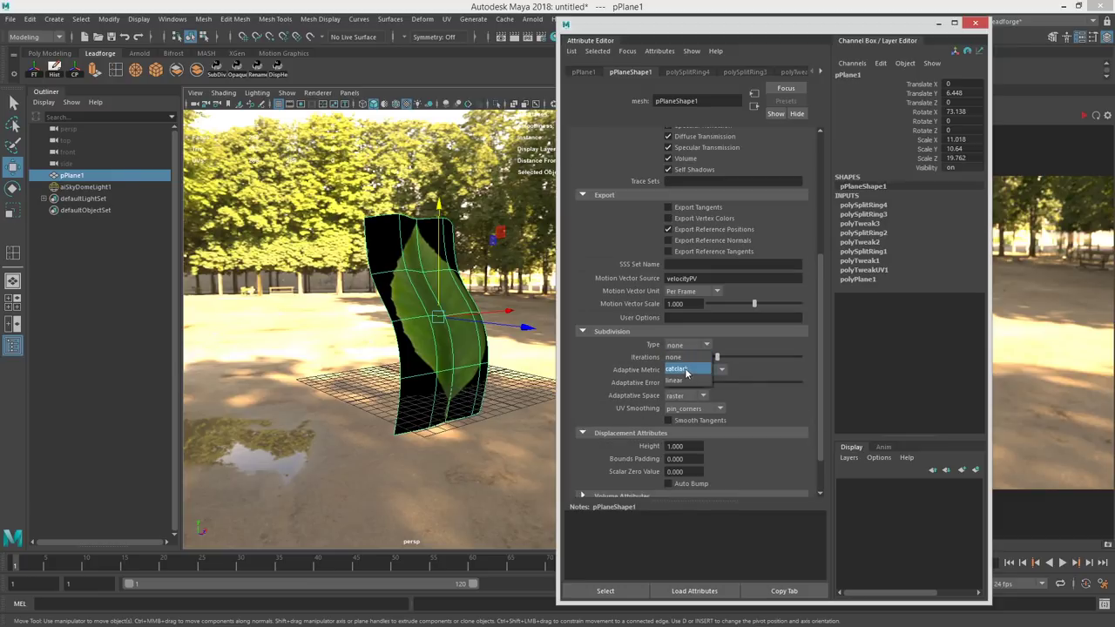
type("3")
key("Return")
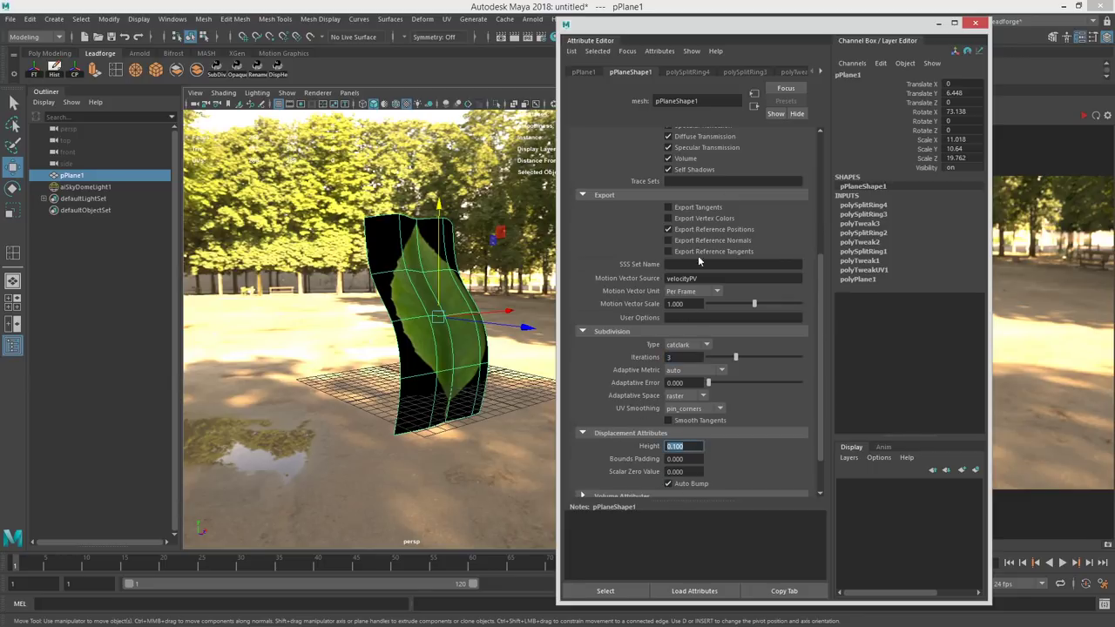
Update the Arnold RenderView render of the leaf with the new subdivision and displacement settings.
left_click_drag(743, 25, 1114, 84)
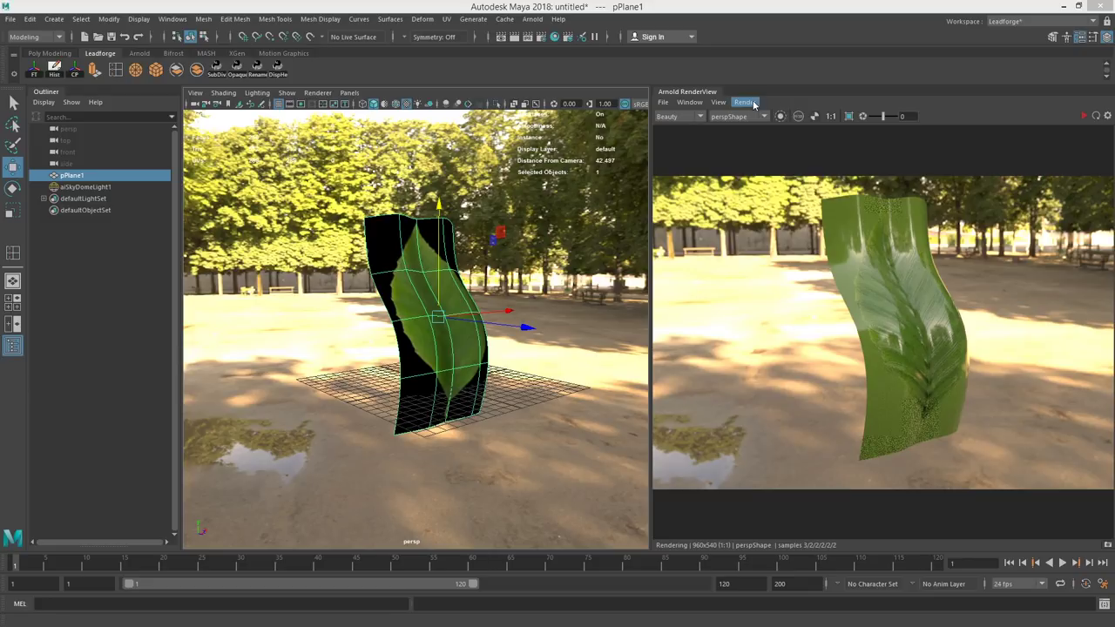
left_click(755, 105)
left_click(754, 103)
left_click(787, 192)
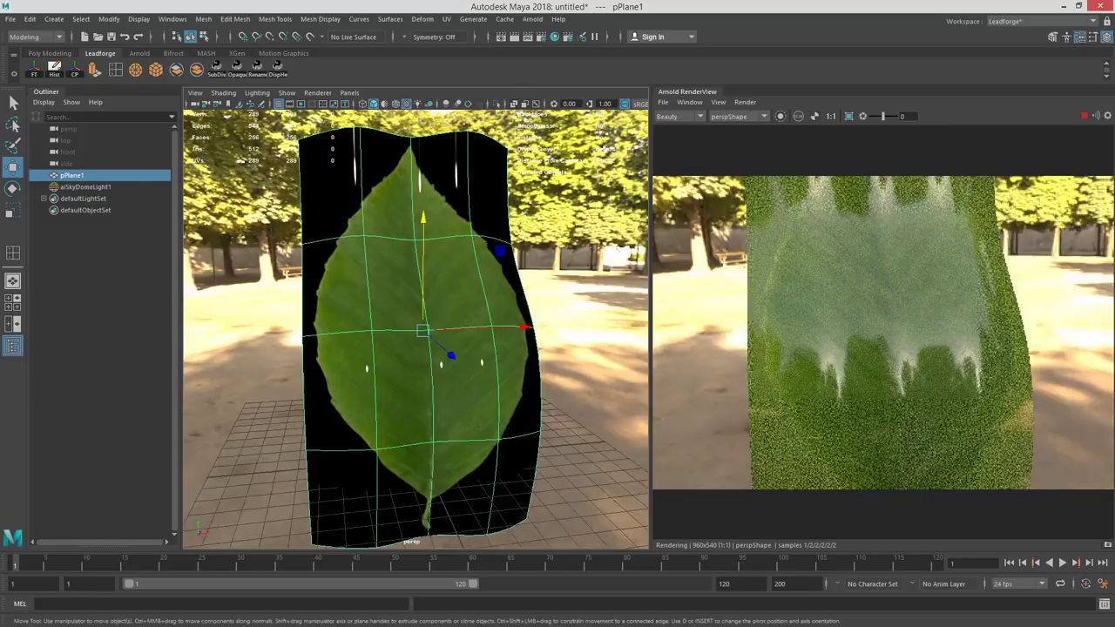
Turn off Opaque in the leaf plane's Arnold attributes so its alpha cutout renders.
key("ctrl+a")
left_click_drag(633, 52, 646, 47)
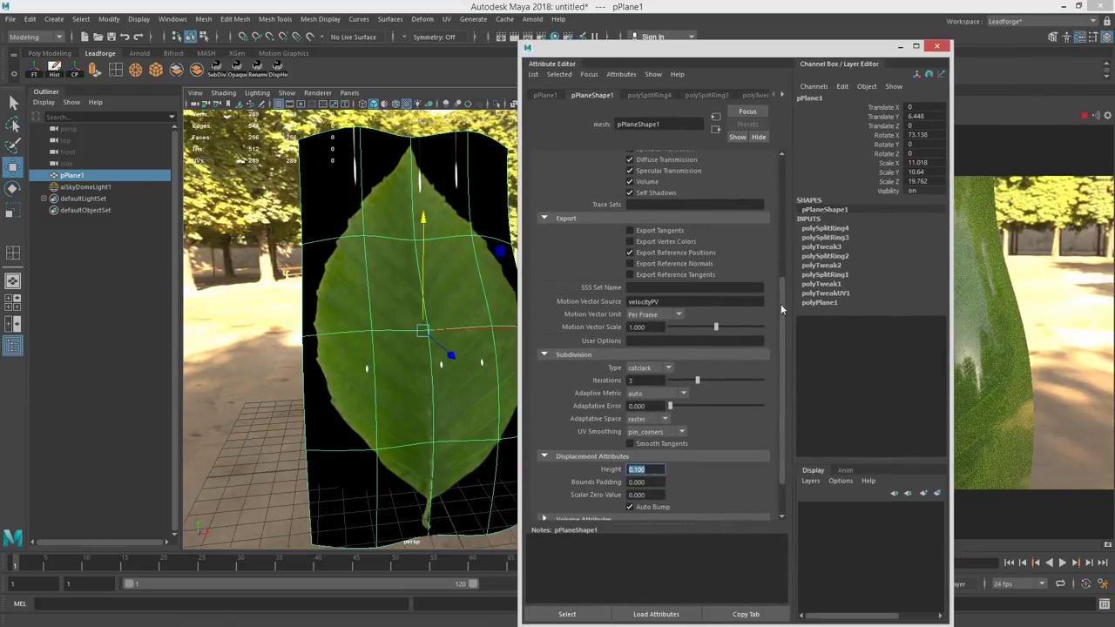
left_click_drag(783, 294, 808, 134)
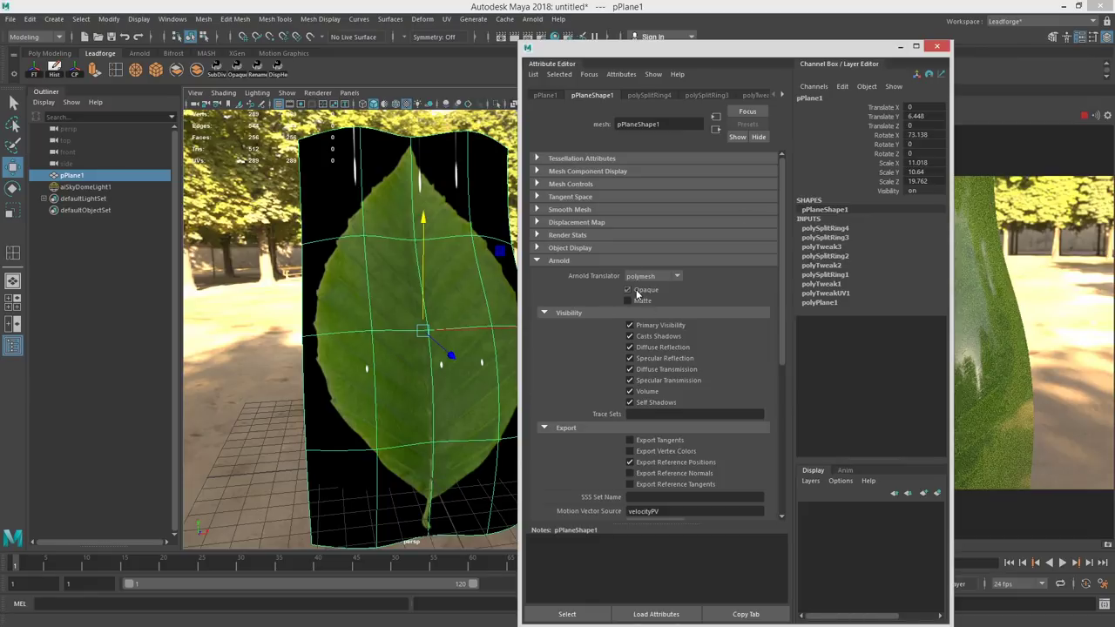
left_click_drag(687, 51, 0, 63)
left_click_drag(279, 357, 480, 282)
scroll(566, 277, "down", 3)
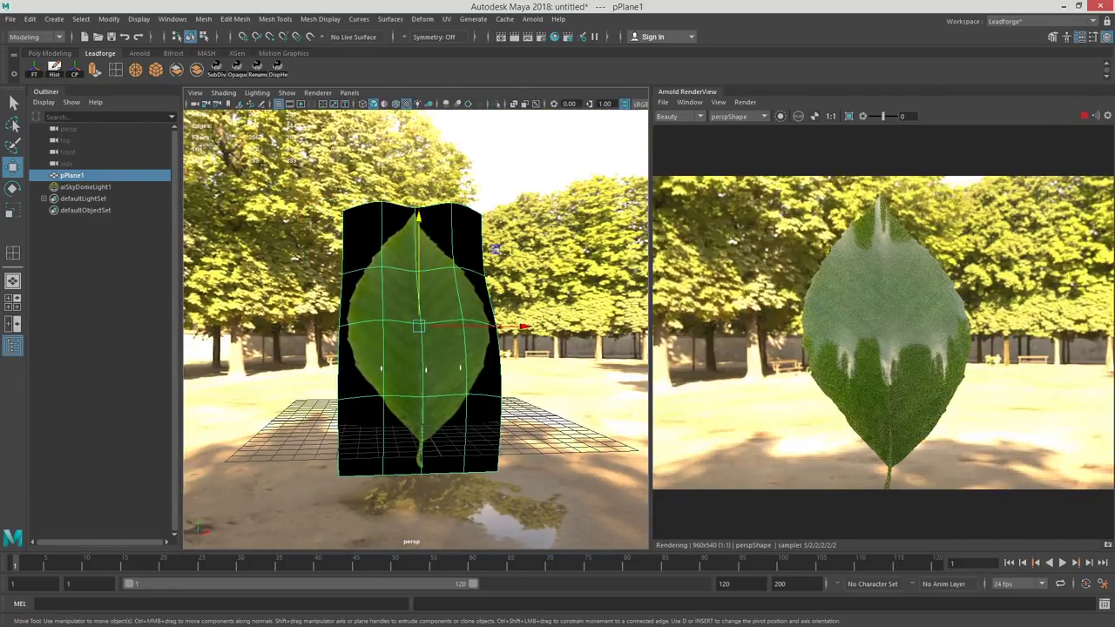
Fit the rendered image within the Arnold RenderView and inspect the leaf's specular reflections.
left_click_drag(0, 27, 304, 16)
left_click(689, 102)
left_click(730, 192)
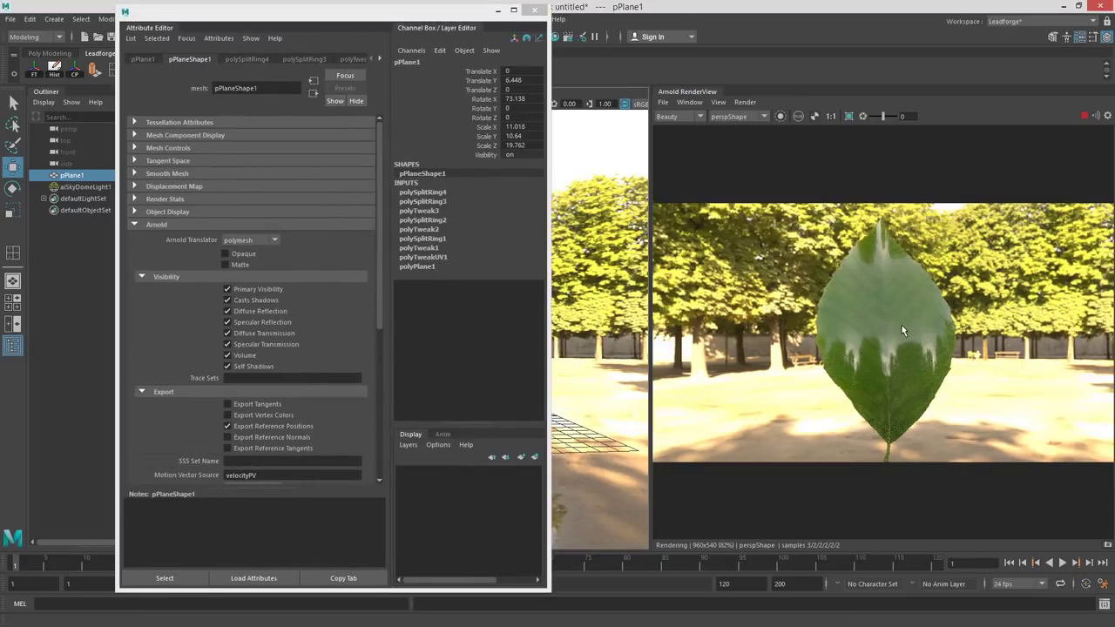
mouse_move(902, 325)
left_mouse_down()
mouse_move(963, 331)
mouse_move(889, 343)
left_mouse_up()
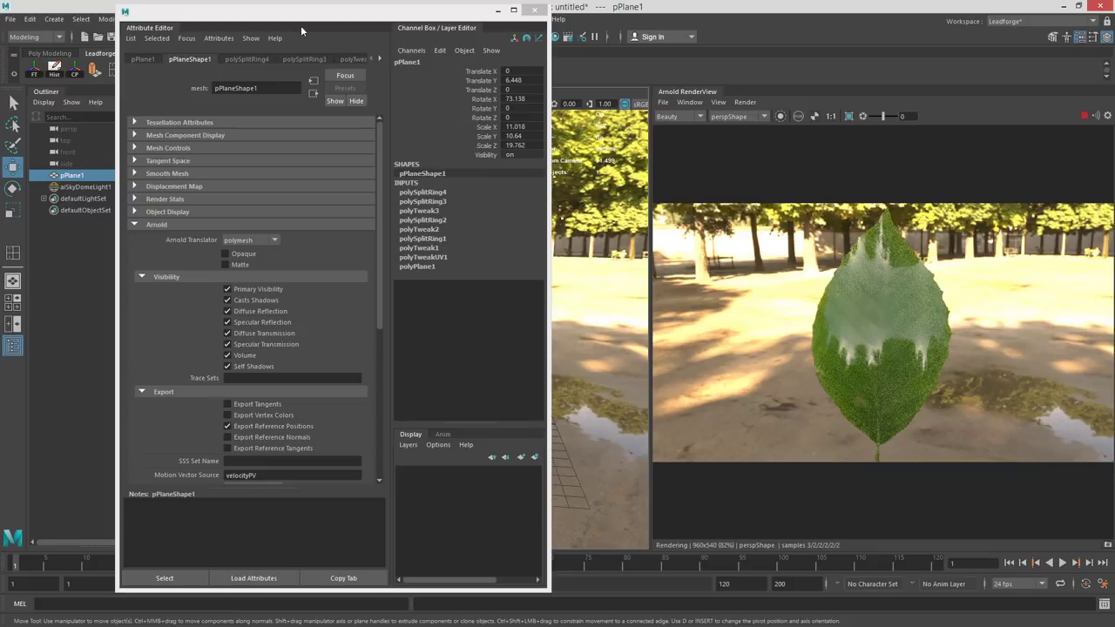
Delete the leaf plane's construction history, freeze its transformations, and rename it Leaf_01.
left_click_drag(301, 16, 656, 167)
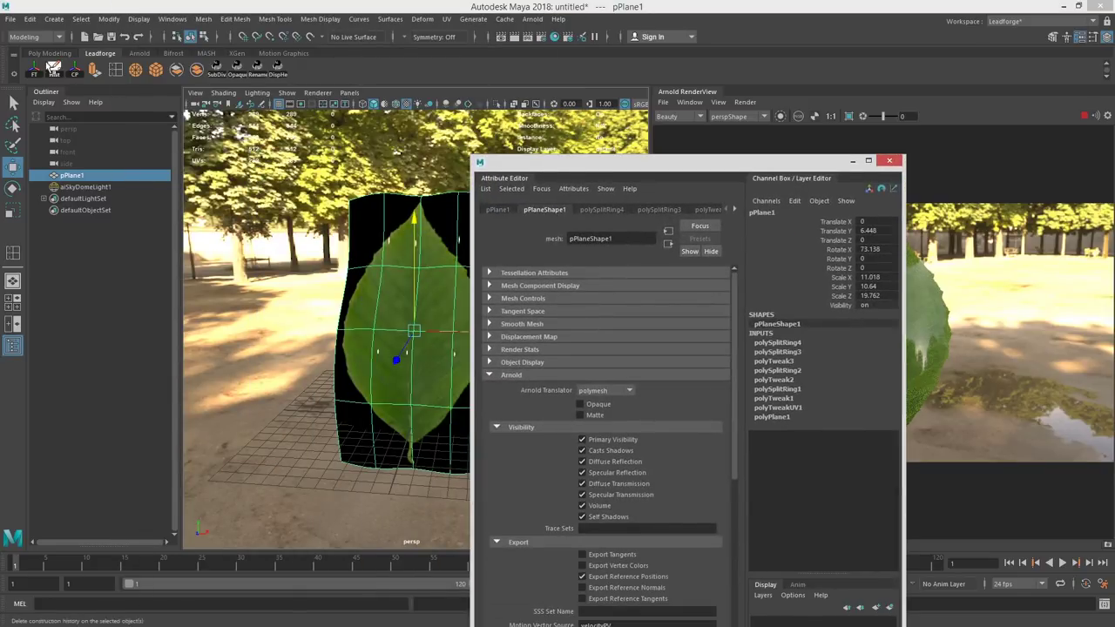
left_click(54, 70)
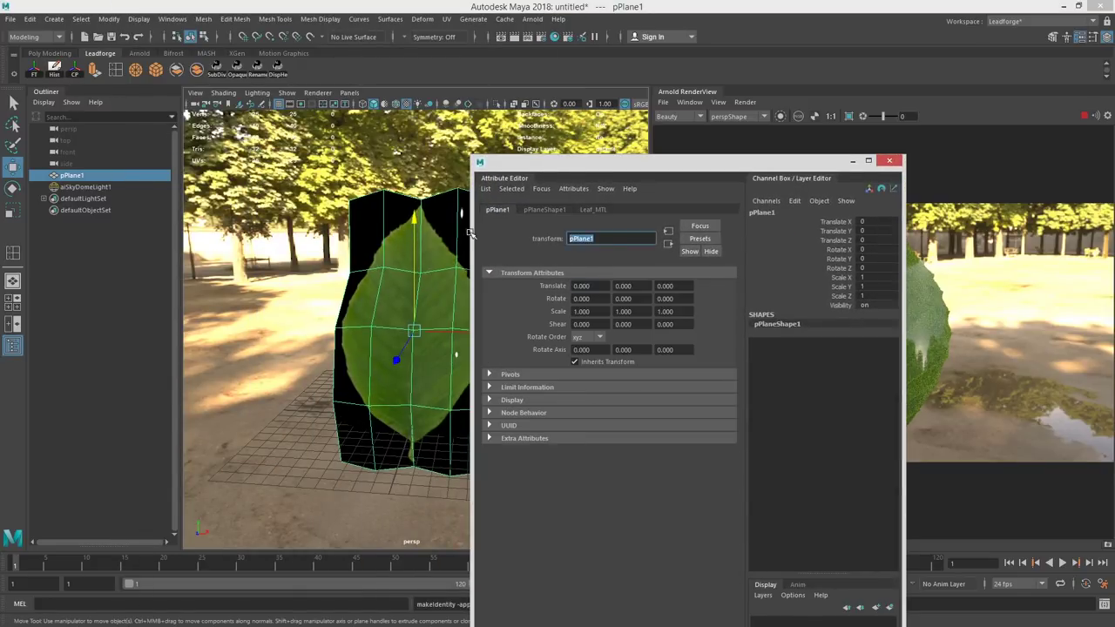
type("Leaf_01")
key("Return")
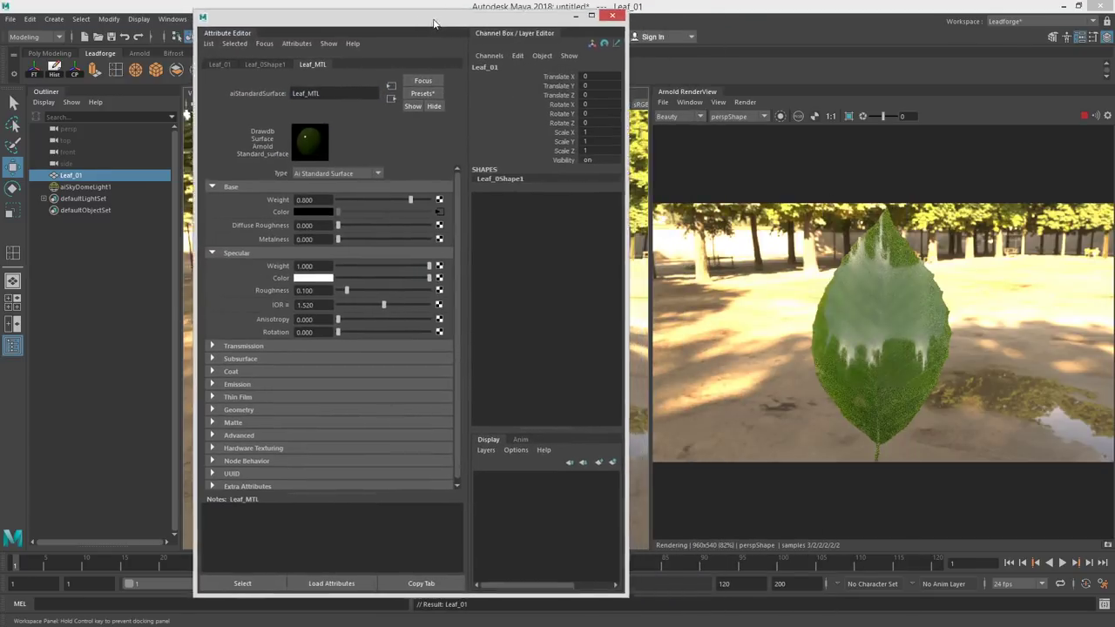
Set Leaf_MTL's specular roughness to 0.49 and its subsurface weight to 1.
left_click_drag(340, 286, 377, 287)
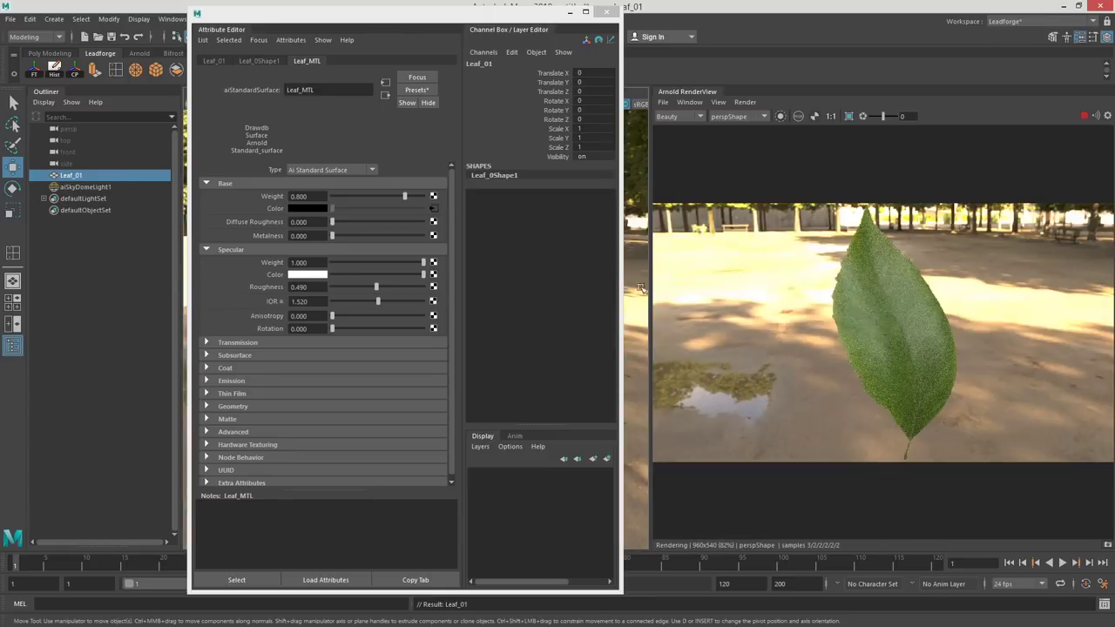
left_click(234, 355)
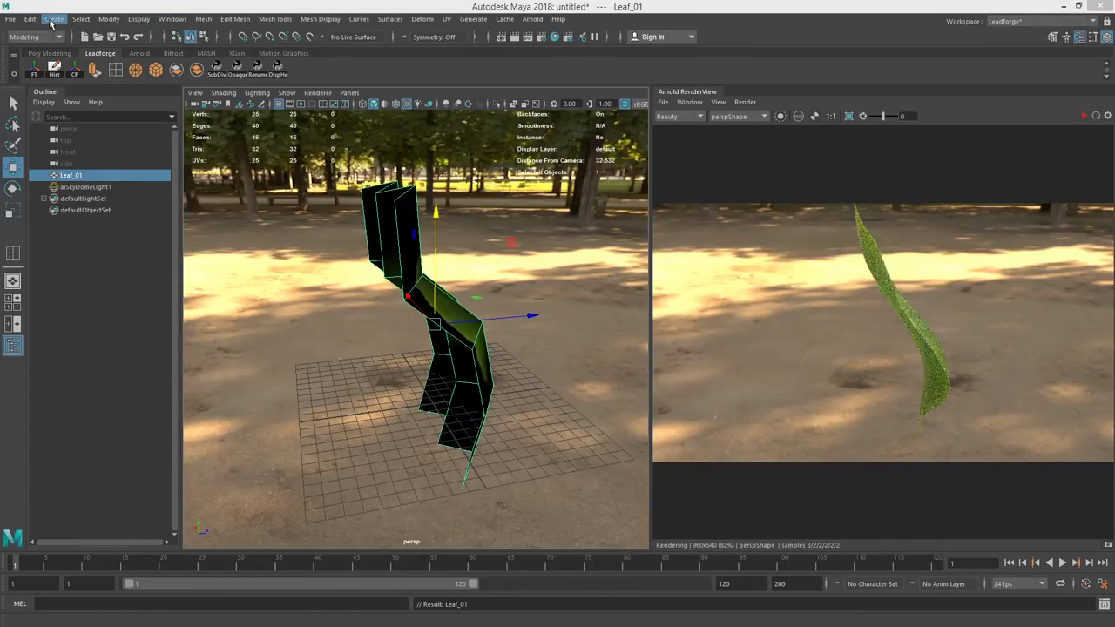
Create a spot light and aim it at the leaf.
left_click(53, 19)
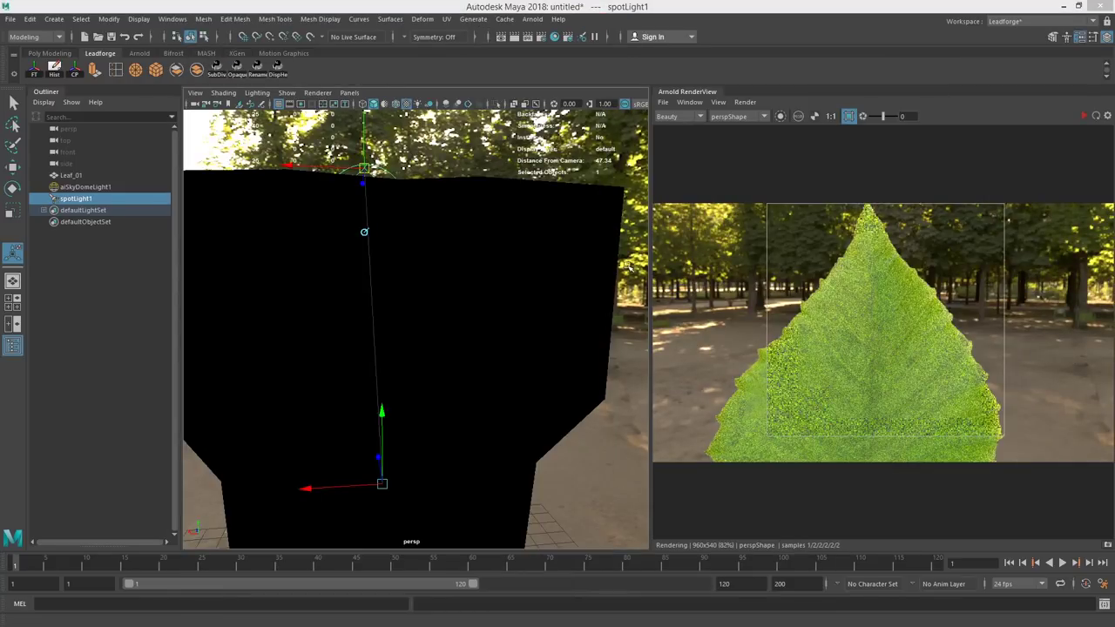
Duplicate Leaf_01 to create a second leaf plane, Leaf_02.
left_click(568, 299)
left_click_drag(567, 299, 510, 319)
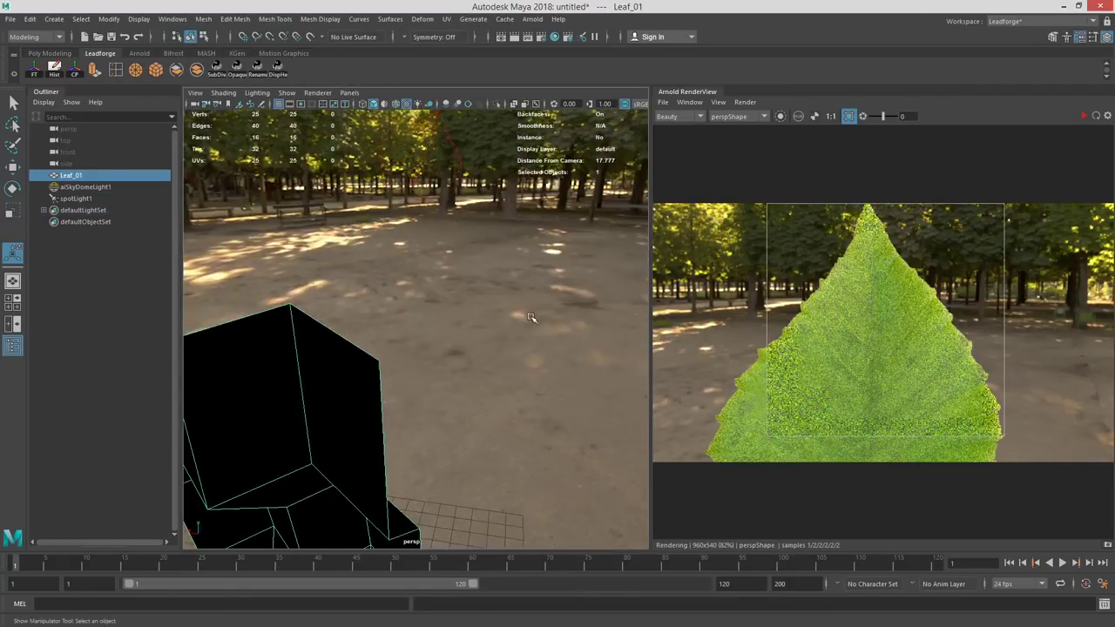
key("f")
key("w")
key("ctrl+d")
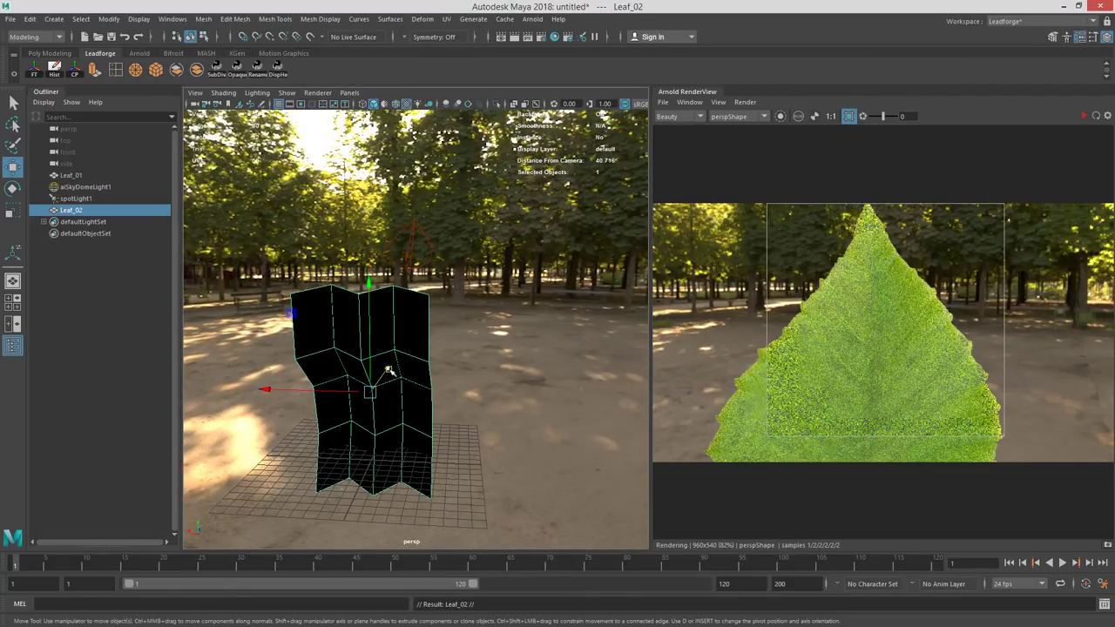
Move and tilt Leaf_02 beside the first leaf so that it casts a shadow across the first leaf in the render.
left_click_drag(370, 389, 399, 349)
key("e")
left_click_drag(460, 292, 482, 323)
key("w")
mouse_move(340, 367)
left_mouse_down()
mouse_move(386, 374)
mouse_move(361, 373)
left_mouse_up()
scroll(418, 323, "up", 3)
left_click_drag(418, 322, 444, 327)
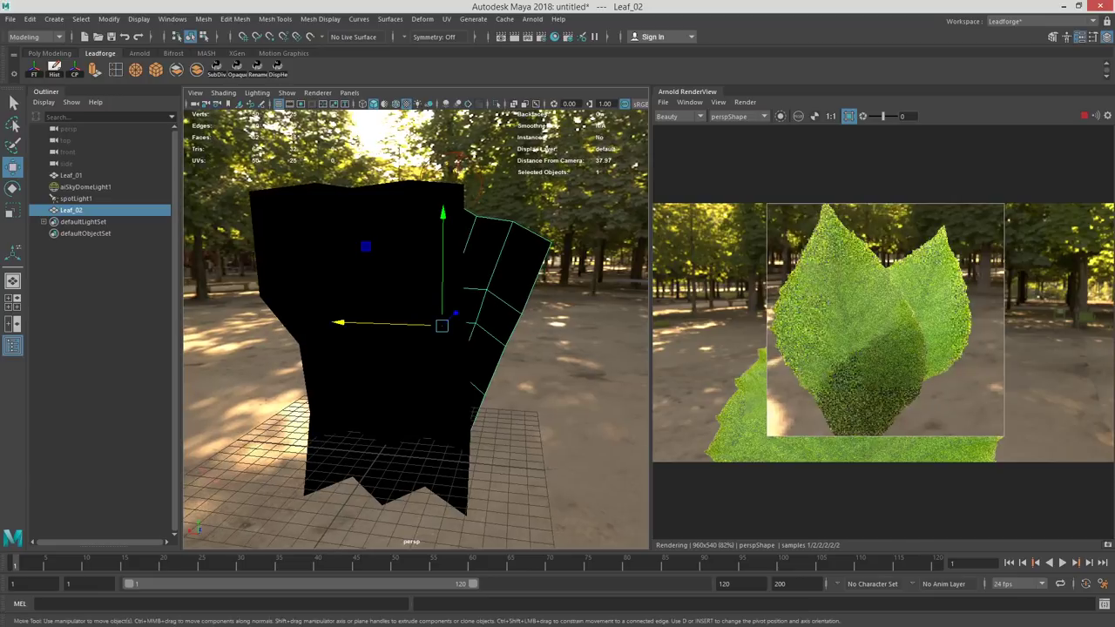
Open Leaf_MTL's attributes and its Hypershade network, and move the Leaf_Transmittance nodes away from the material to make room.
right_click(409, 226)
left_click(435, 497)
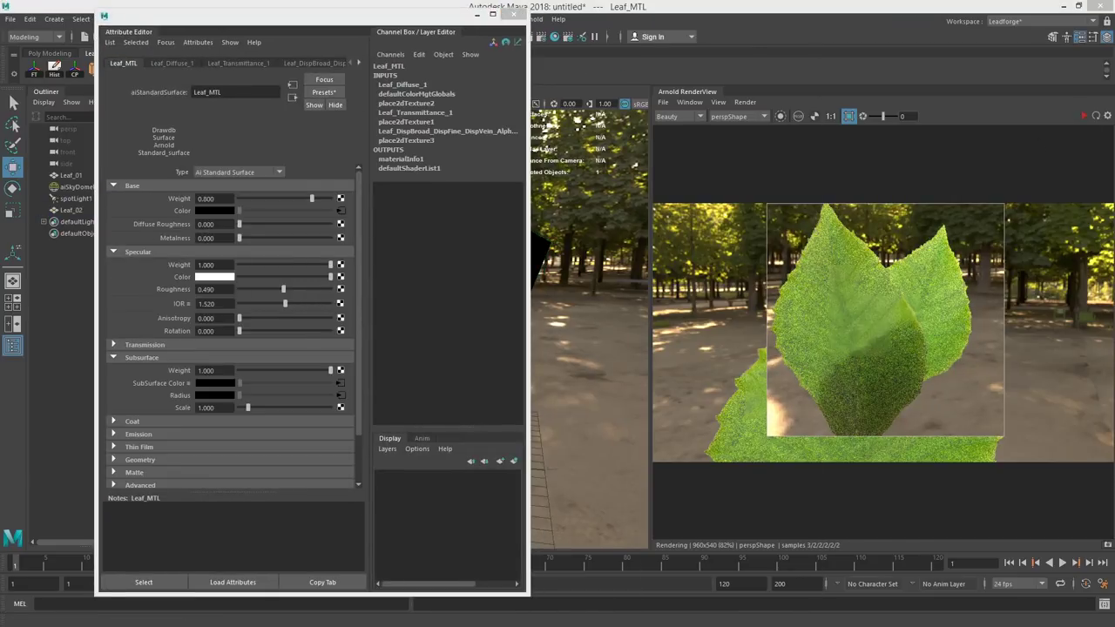
left_click(555, 37)
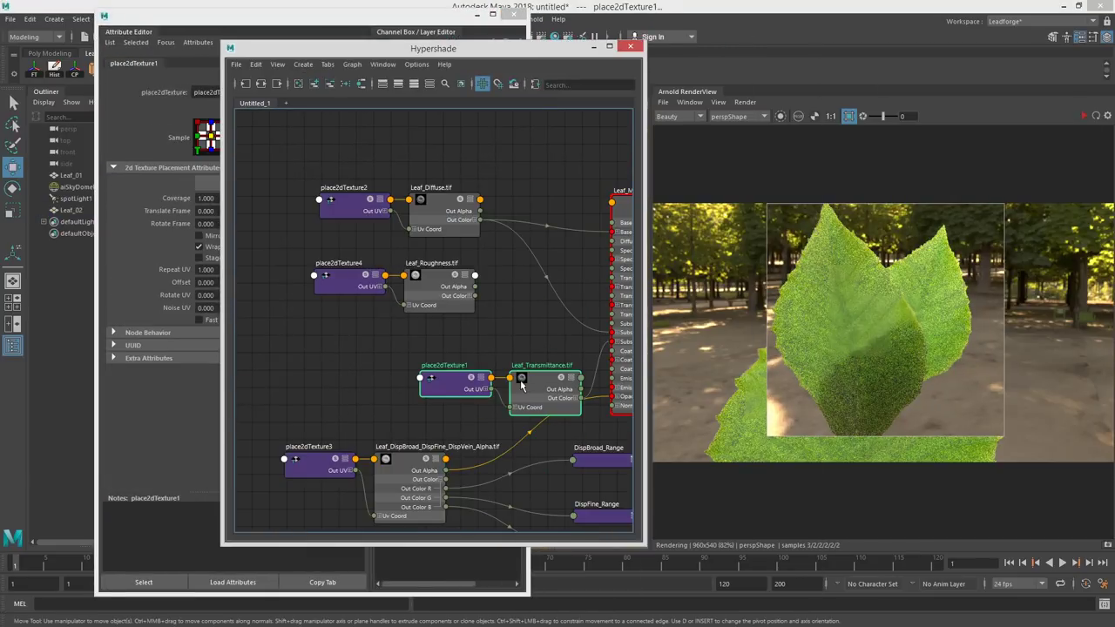
left_click_drag(529, 380, 357, 355)
left_click(508, 342)
Isolate the Leaf_Transmittance.tif texture in the Arnold render.
left_click(1024, 124)
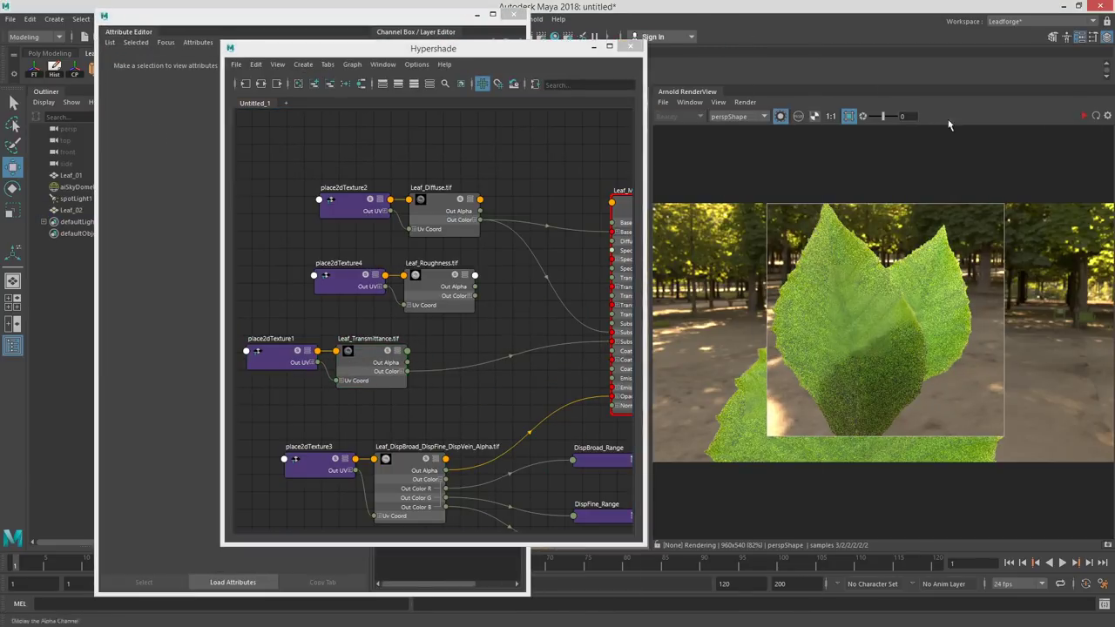
left_click(1085, 117)
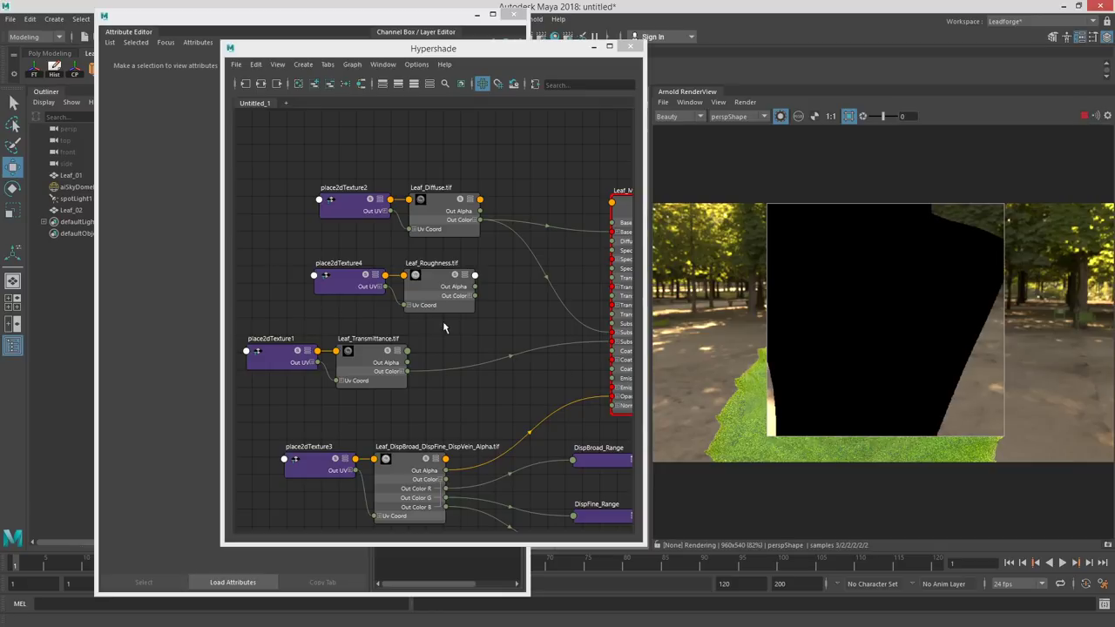
left_click(375, 361)
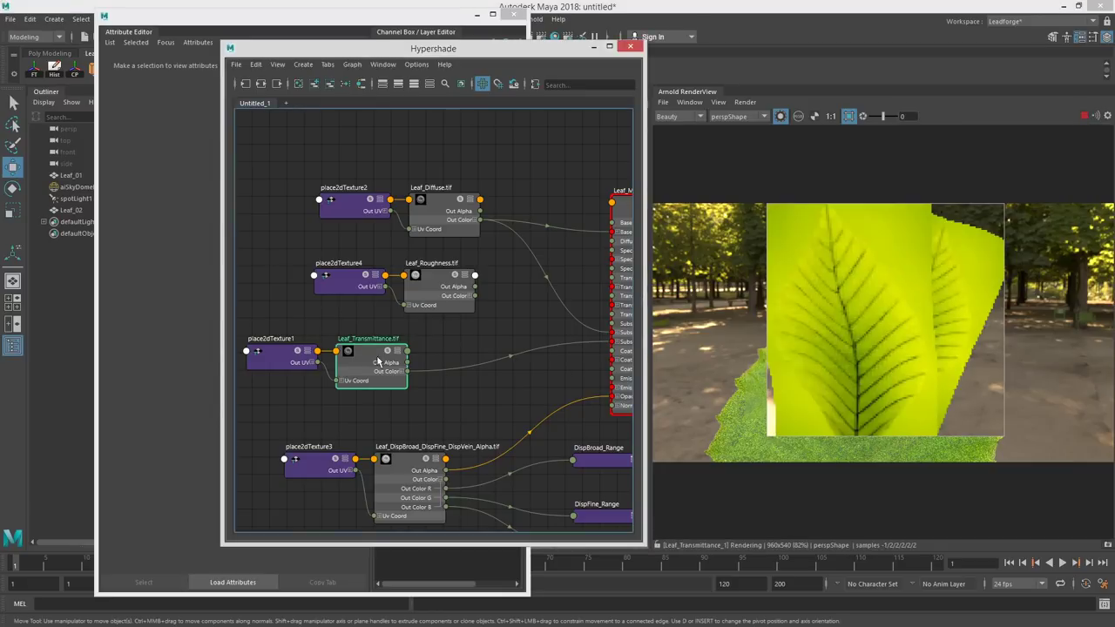
Insert an aiColorCorrect named Transmittance_CC between Leaf_Transmittance and Leaf_MTL's Subsurface Radius, with gamma 0.59, hue shift -0.06 and saturation 1.05.
left_click(457, 359)
key("Tab")
type("aiC")
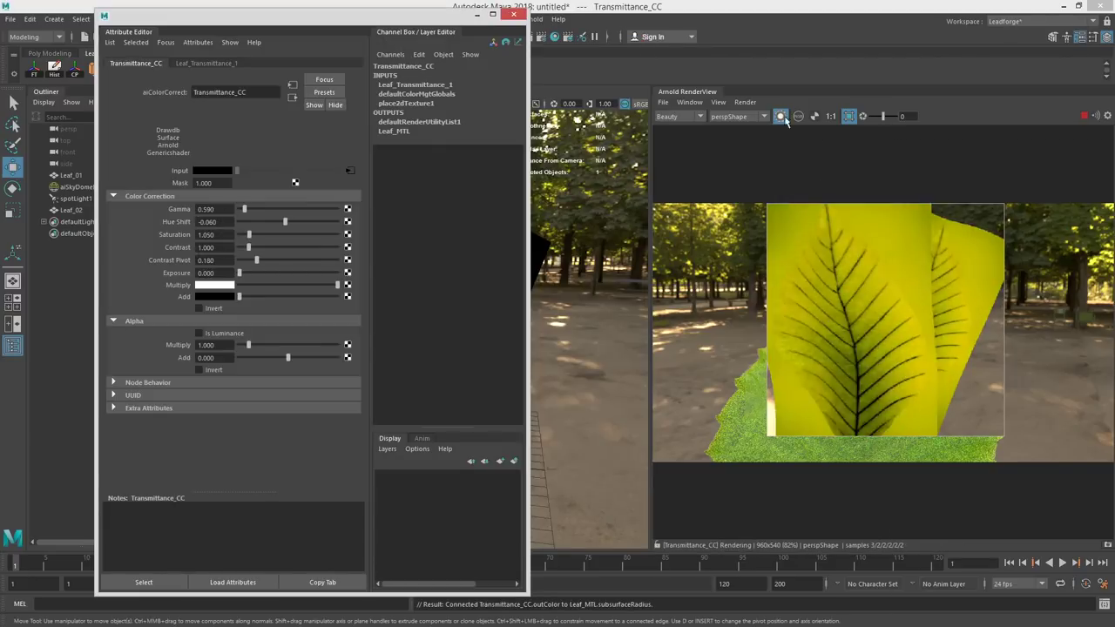
Turn off the isolated node preview and set Leaf_MTL's subsurface scale to 0.2.
left_click(782, 116)
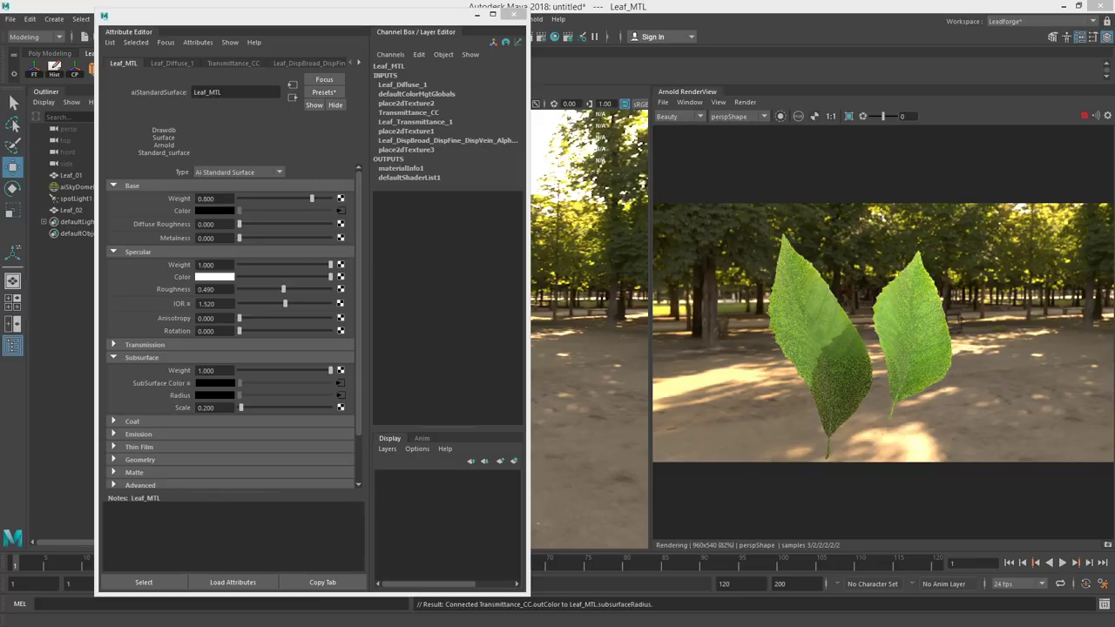
Stop the render and add an aiRange node above the packed displacement texture in the Hypershade graph.
left_click_drag(1114, 93, 506, 62)
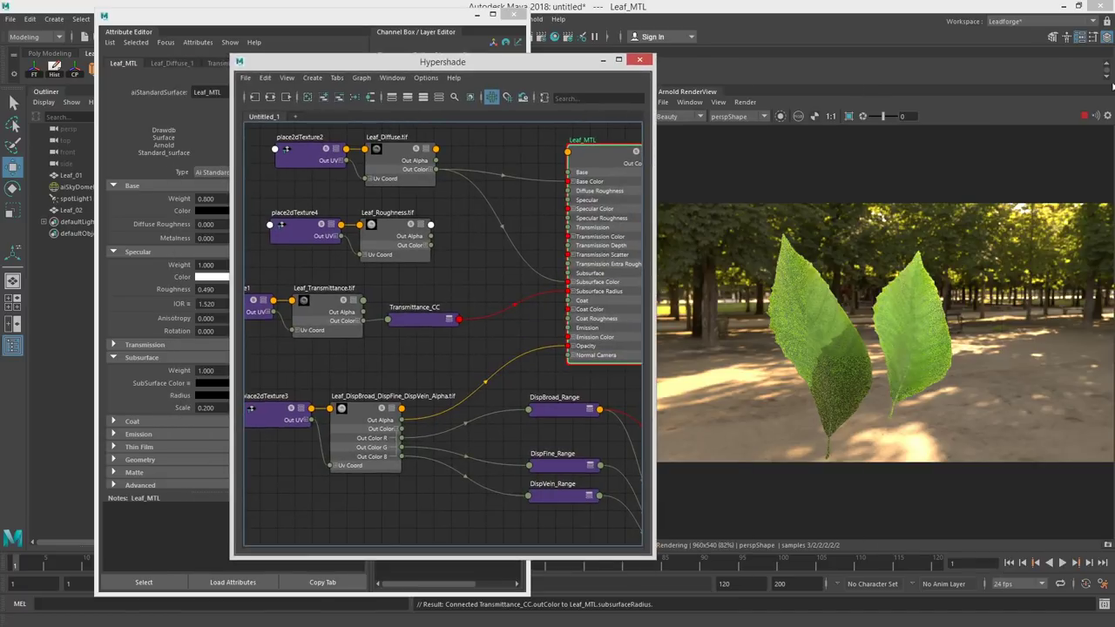
left_click(1085, 119)
left_click_drag(433, 329, 488, 317)
left_click_drag(600, 453, 536, 488)
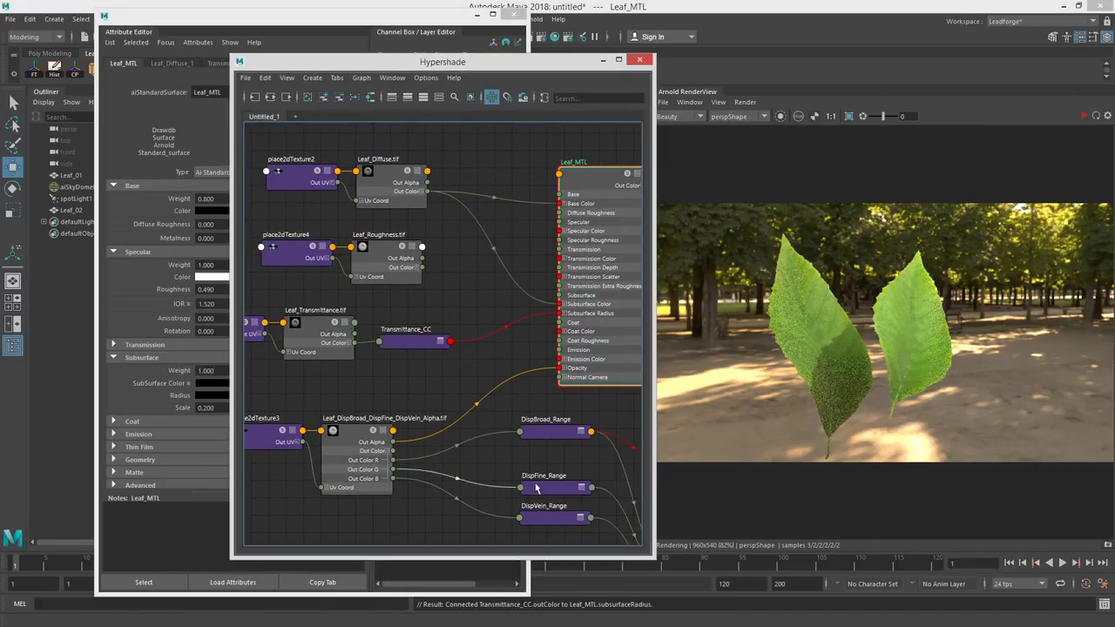
left_click_drag(560, 538, 537, 451)
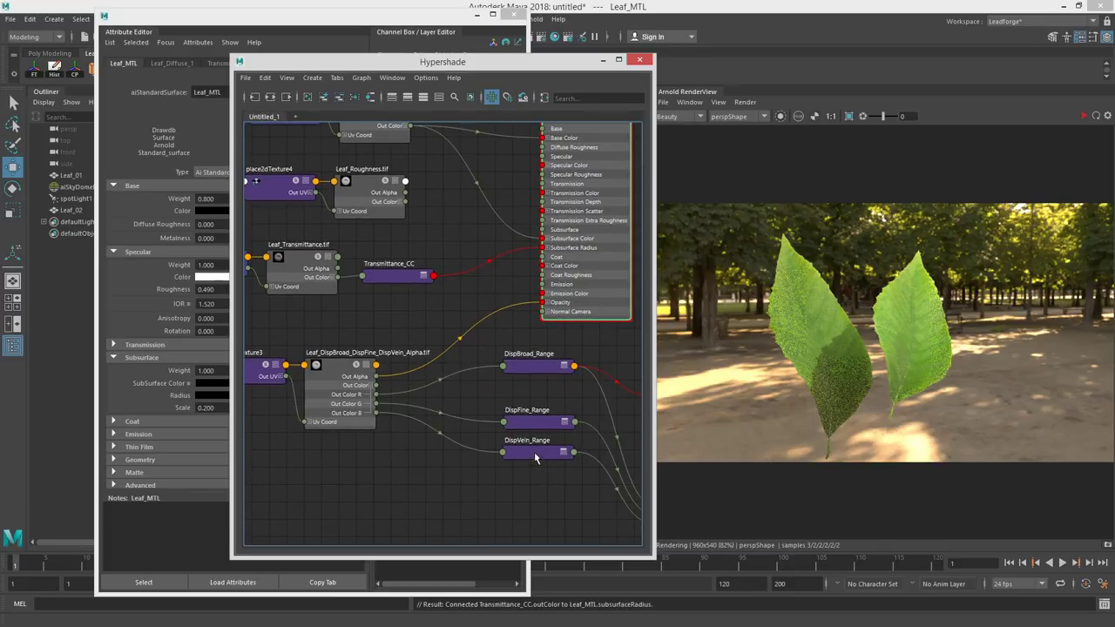
left_click_drag(347, 374, 426, 389)
left_click(485, 333)
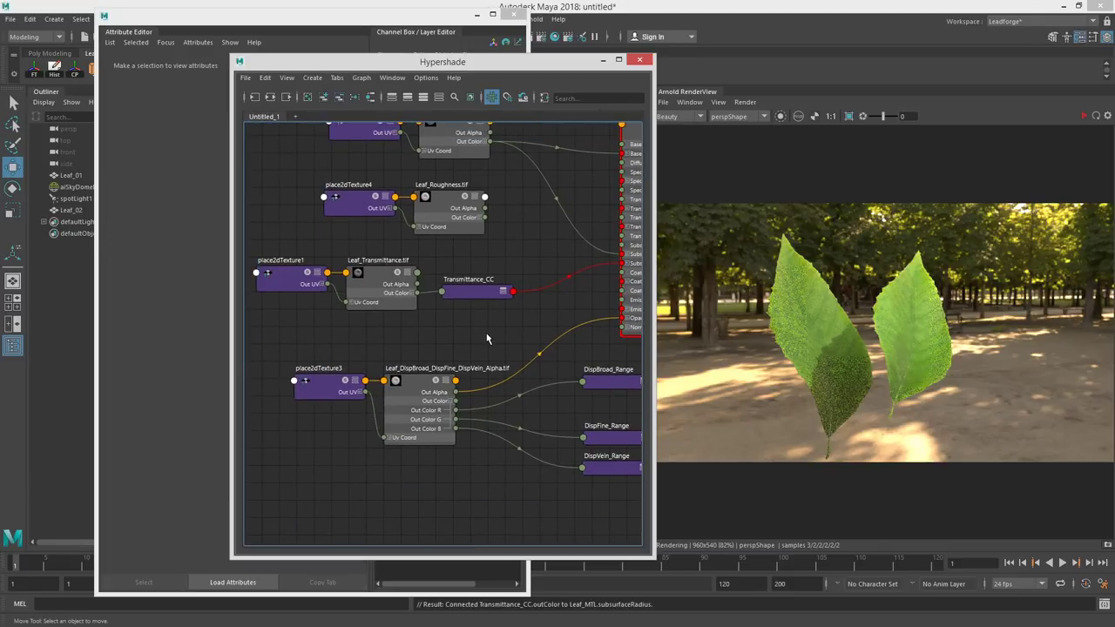
key("Tab")
type("aiRan")
key("Return")
left_click_drag(528, 352, 485, 330)
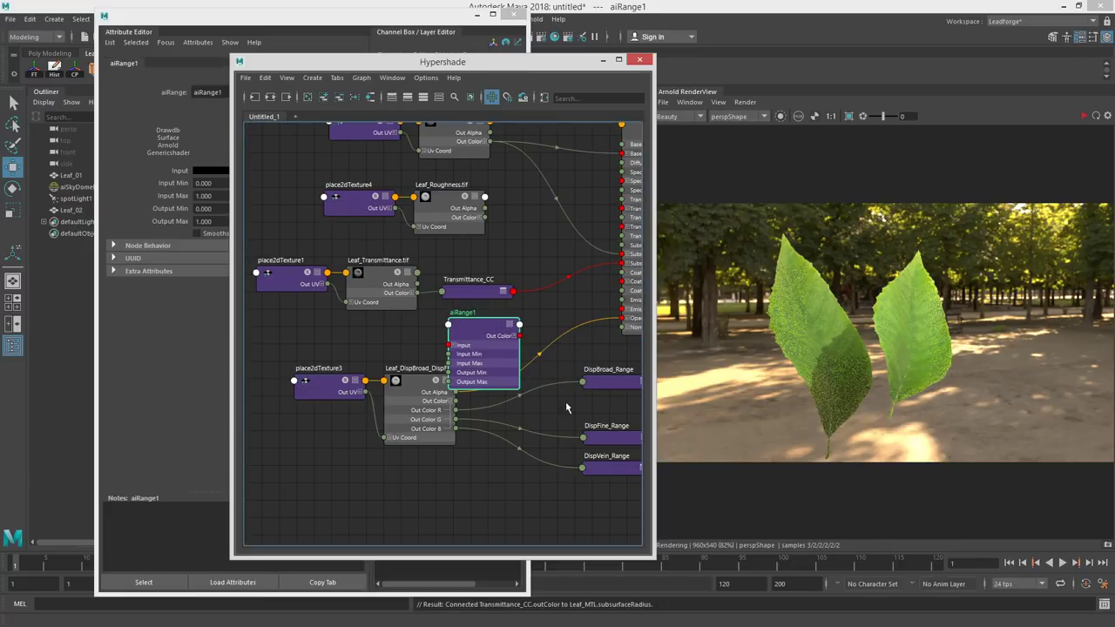
Connect the packed displacement texture's Out Color B to the new aiRange's Input R and rename the node DispVein_Mult.
left_click_drag(533, 428, 476, 449)
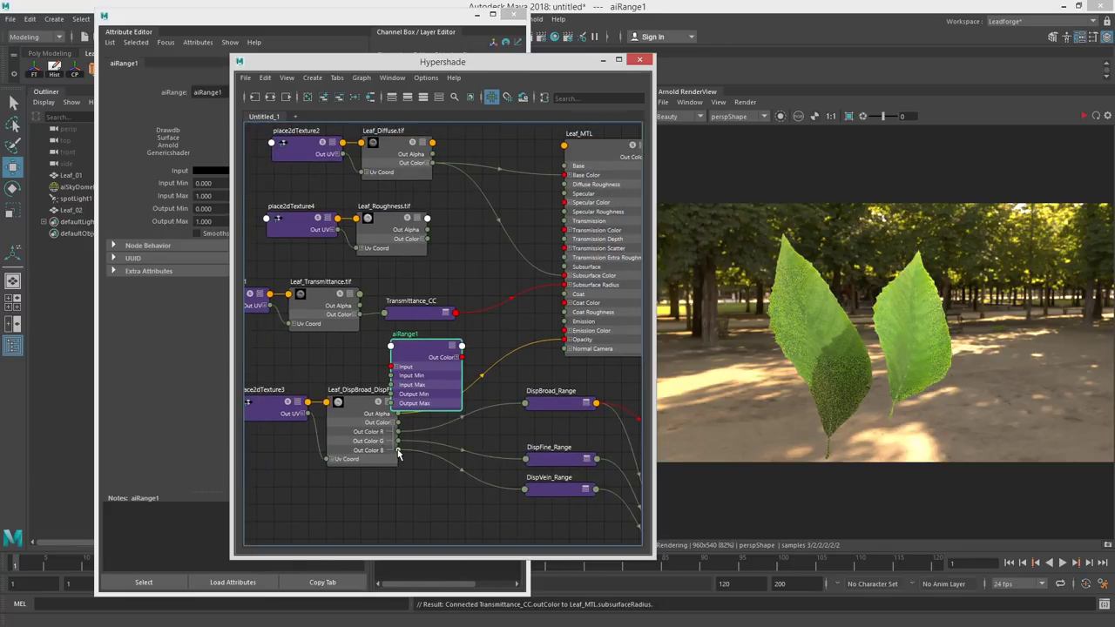
left_click(398, 367)
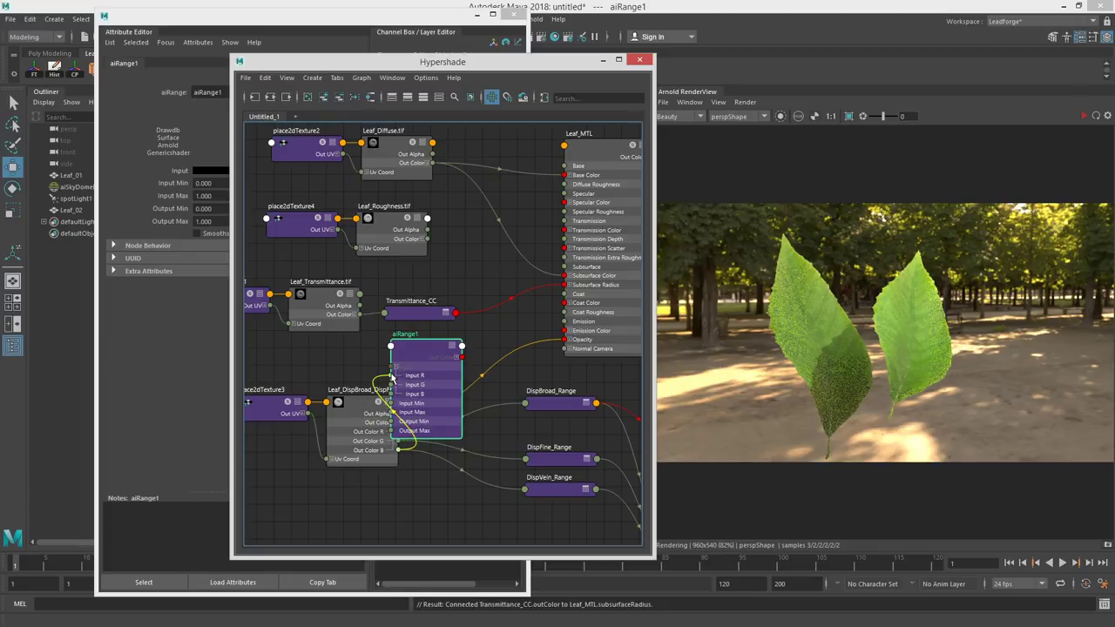
left_click_drag(391, 377, 394, 375)
double_click(414, 336)
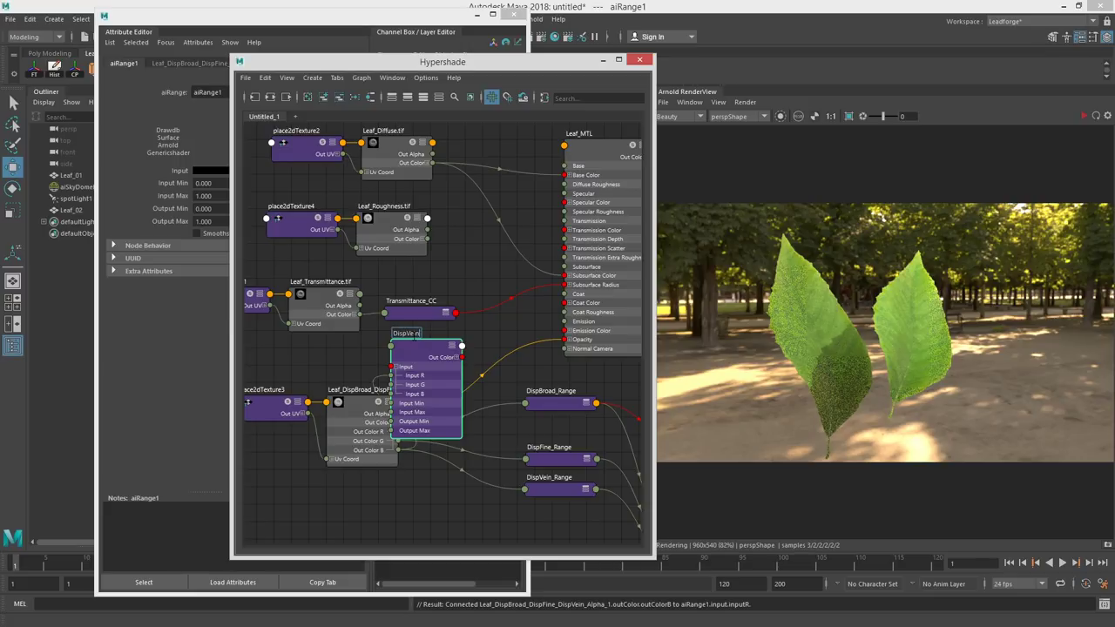
type("DispVein_Mult")
key("Return")
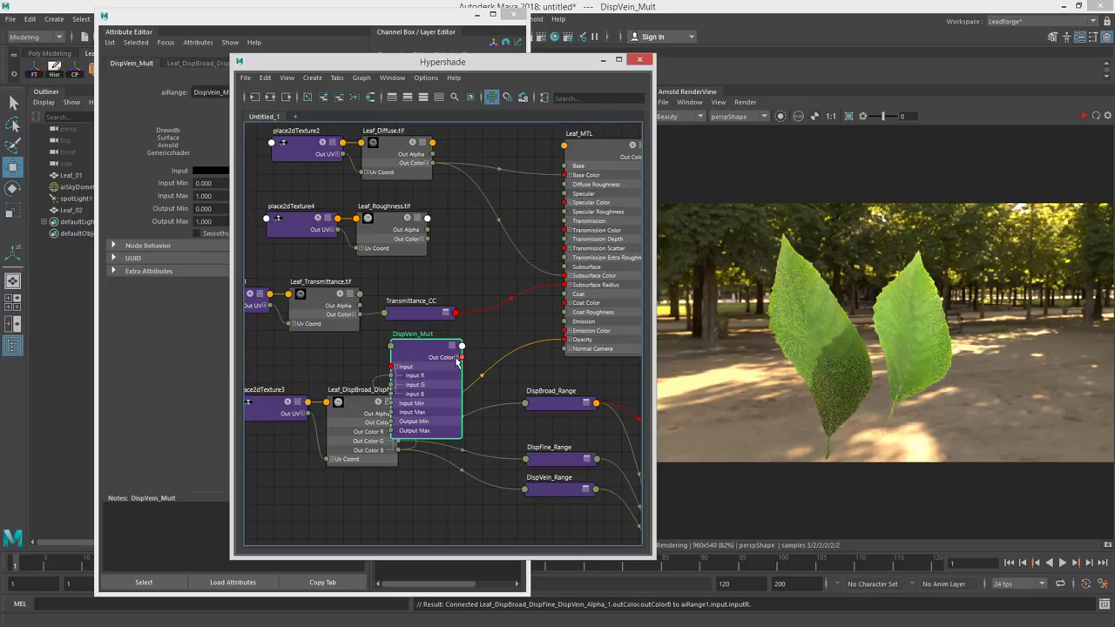
Connect DispVein_Mult's Out Color R to Leaf_MTL's Subsurface, collapse the node and start the render.
left_click(455, 358)
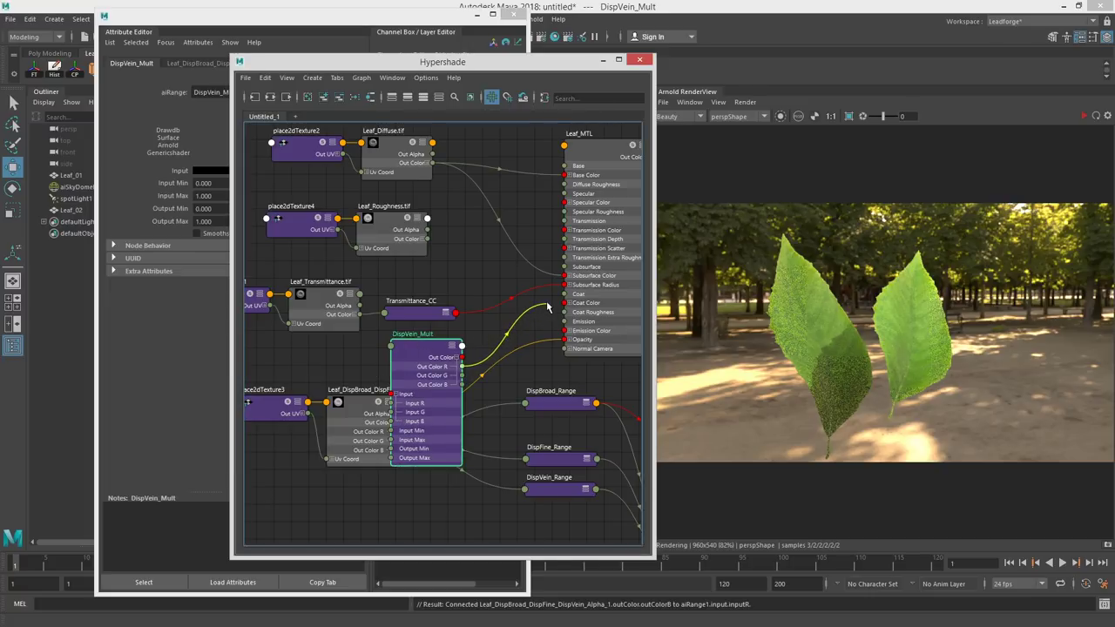
left_click_drag(548, 307, 569, 268)
key("1")
left_click_drag(425, 354, 417, 346)
left_click(1083, 116)
left_click(603, 60)
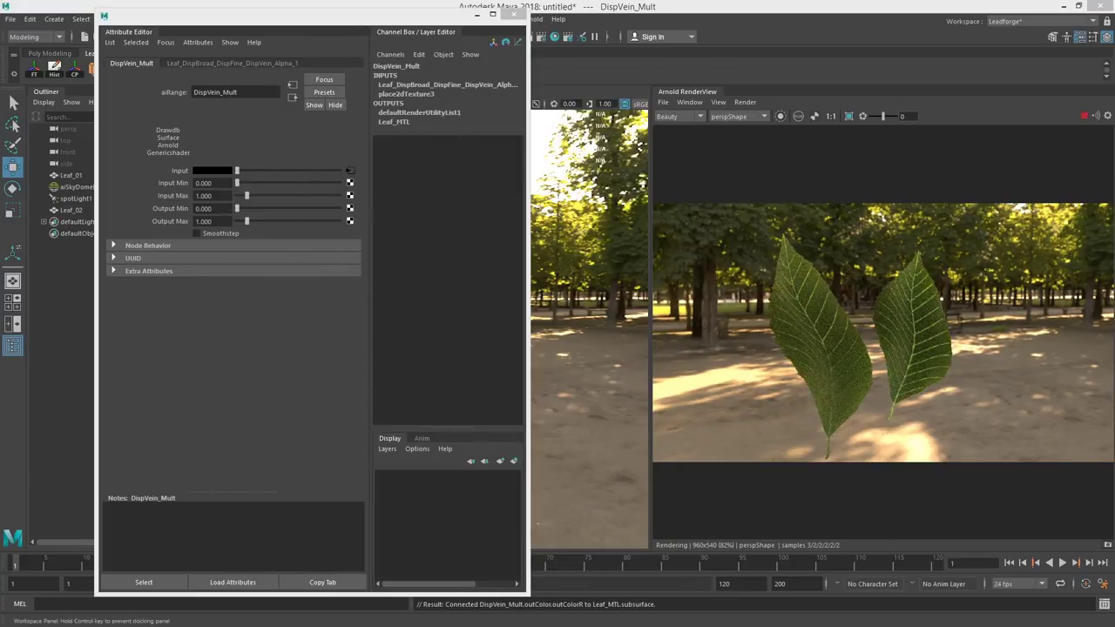
Invert DispVein_Mult's range with output min 1 and output max 0, and check the leaf translucency from different angles.
left_click(171, 215)
type("1")
key("Tab")
type("0")
key("Return")
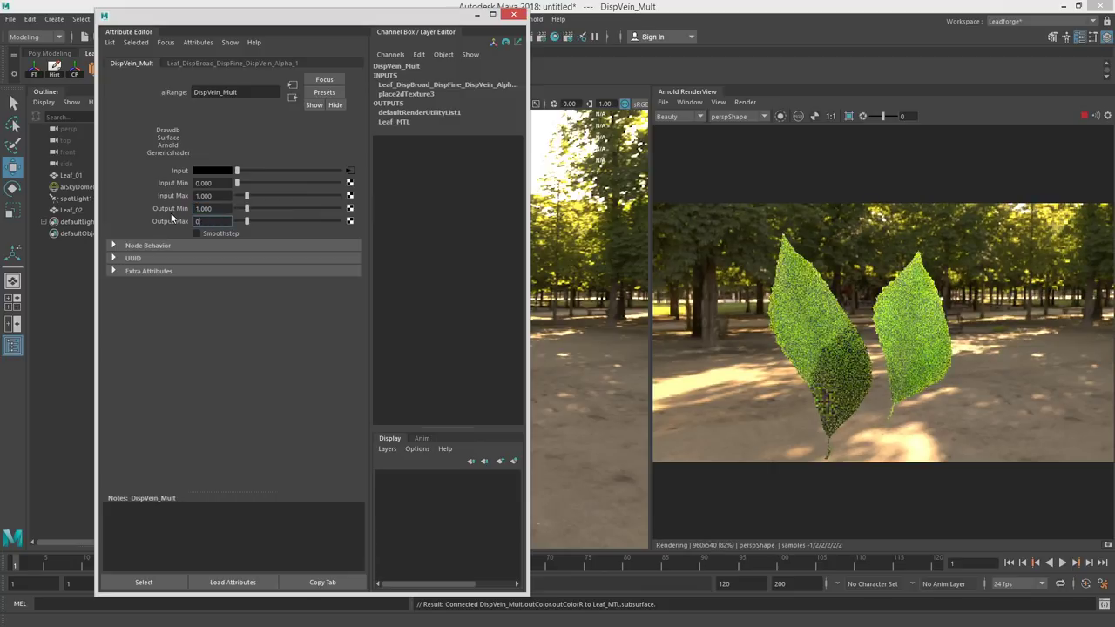
left_click_drag(826, 322, 945, 326)
left_click_drag(212, 211, 164, 207)
left_click_drag(840, 301, 935, 352)
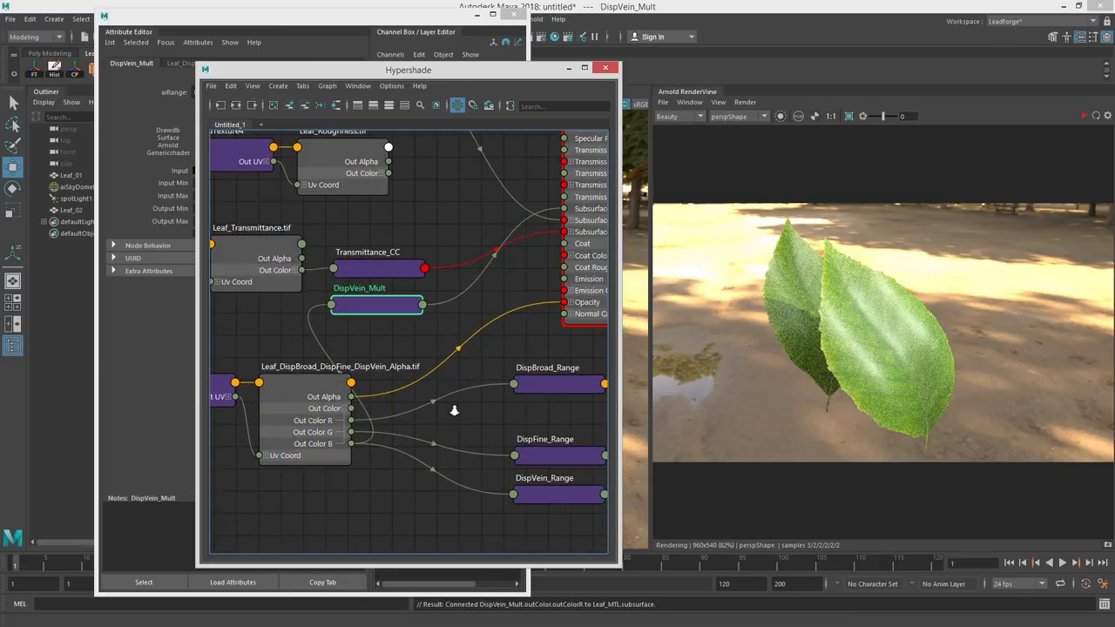
Try output max values of 10 and 20 on DispBroad_Range and inspect the broad displacement in the render.
left_click(534, 387)
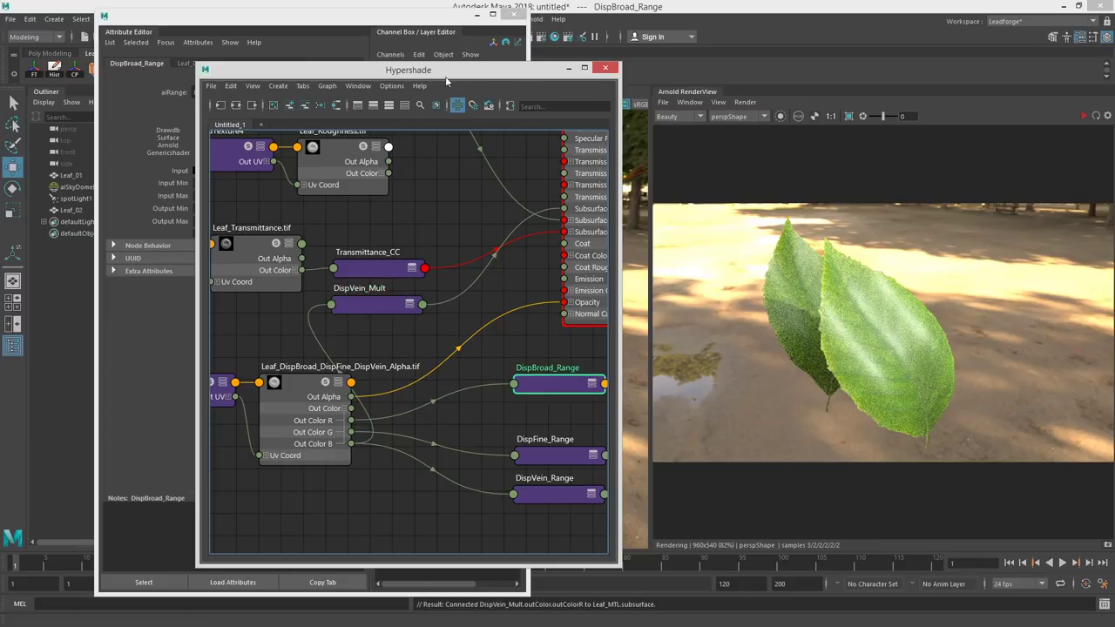
left_click(745, 102)
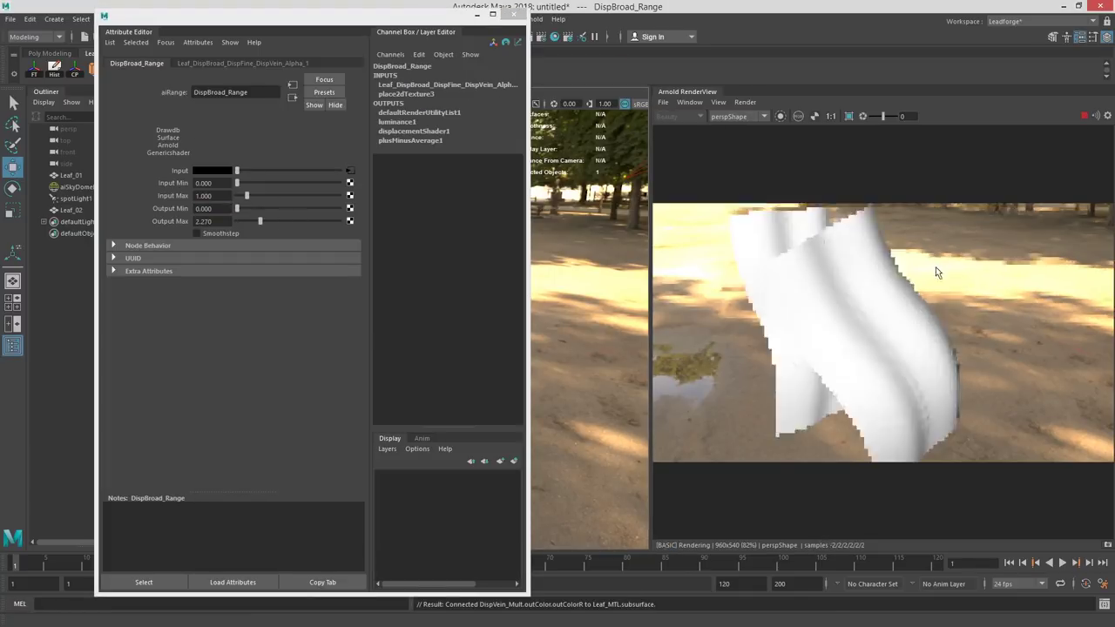
left_click_drag(218, 221, 162, 220)
type("10")
key("Return")
type("20")
key("Return")
left_click_drag(988, 336, 831, 303)
mouse_move(901, 367)
left_mouse_down()
mouse_move(914, 350)
mouse_move(907, 370)
left_mouse_up()
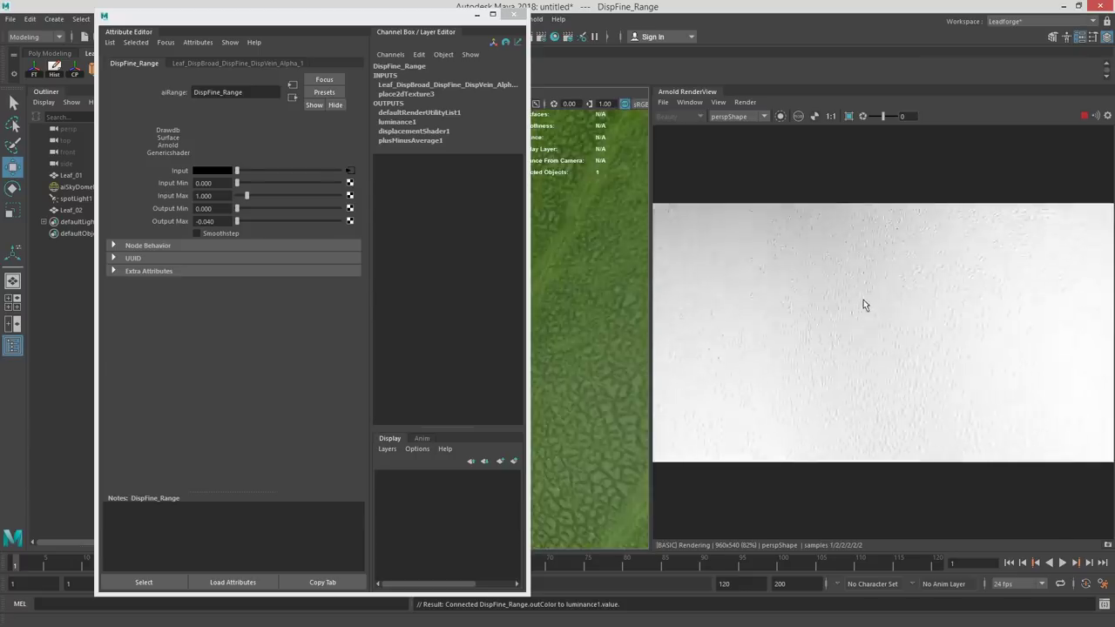
Connect plusMinusAverage1's Output 1D to displacementShader1's Displacement input and restart the render.
left_click_drag(883, 301, 660, 284)
left_click_drag(880, 297, 921, 293)
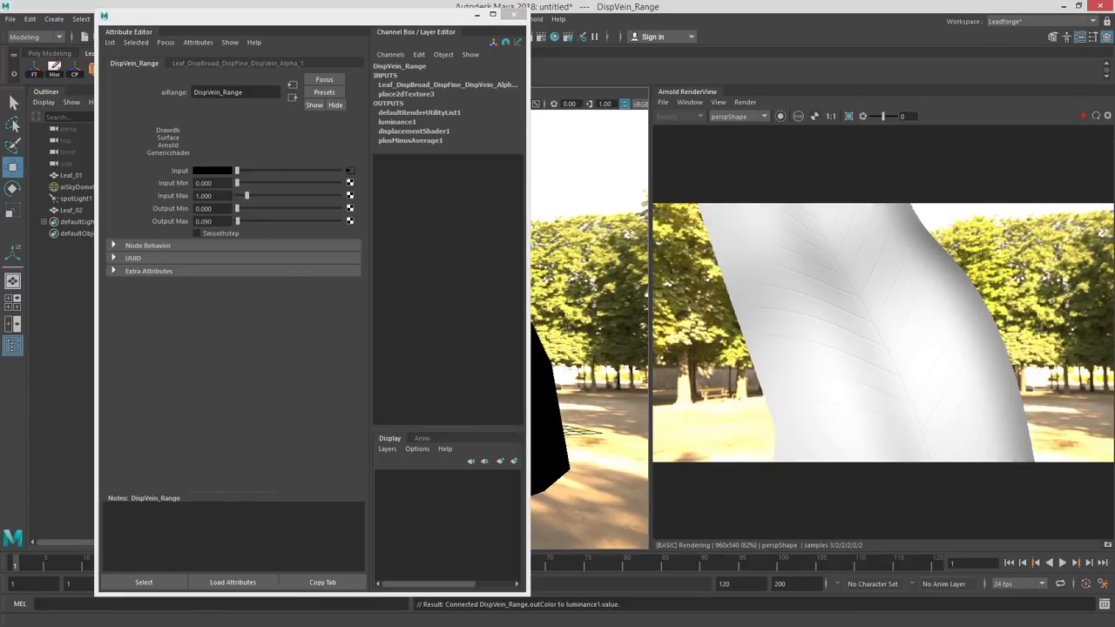
left_click_drag(1114, 94, 448, 95)
left_click_drag(312, 430, 263, 418)
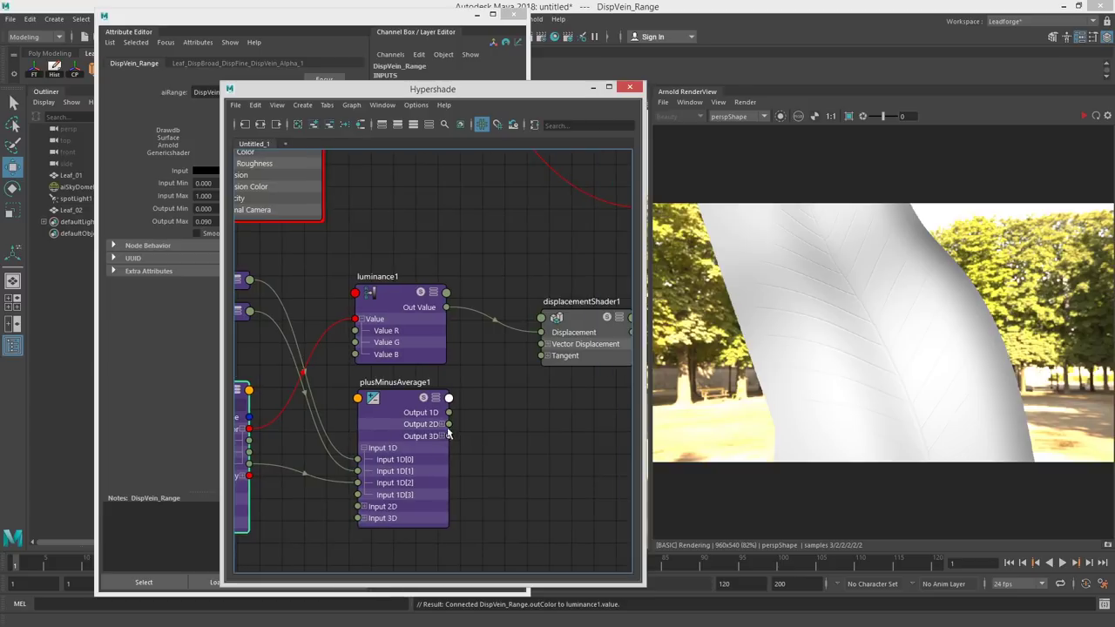
left_click_drag(525, 357, 541, 332)
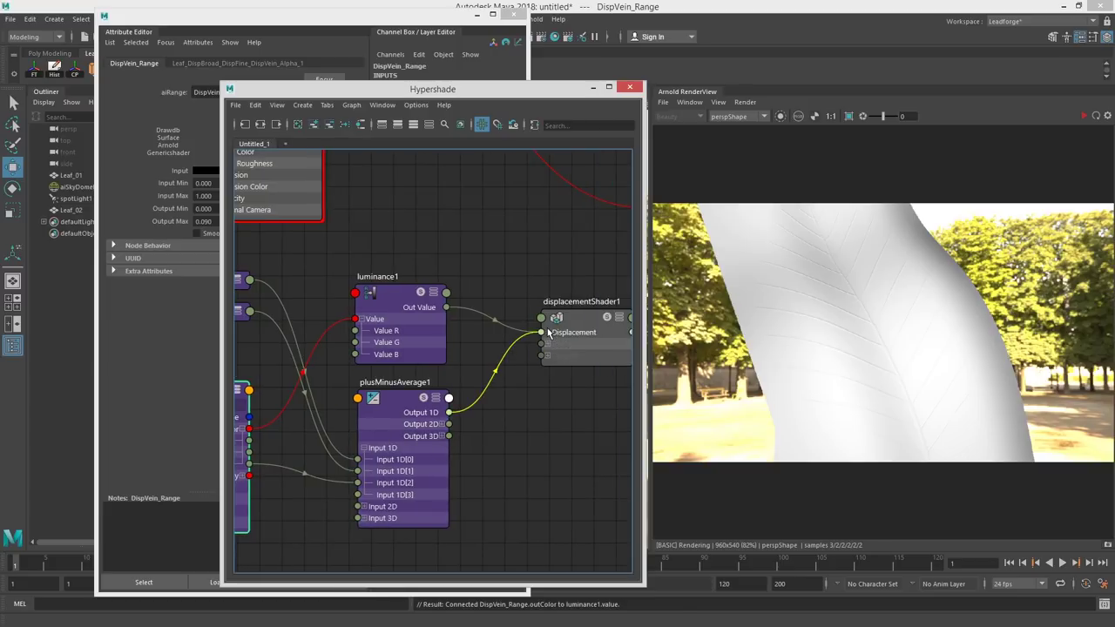
left_click(1085, 117)
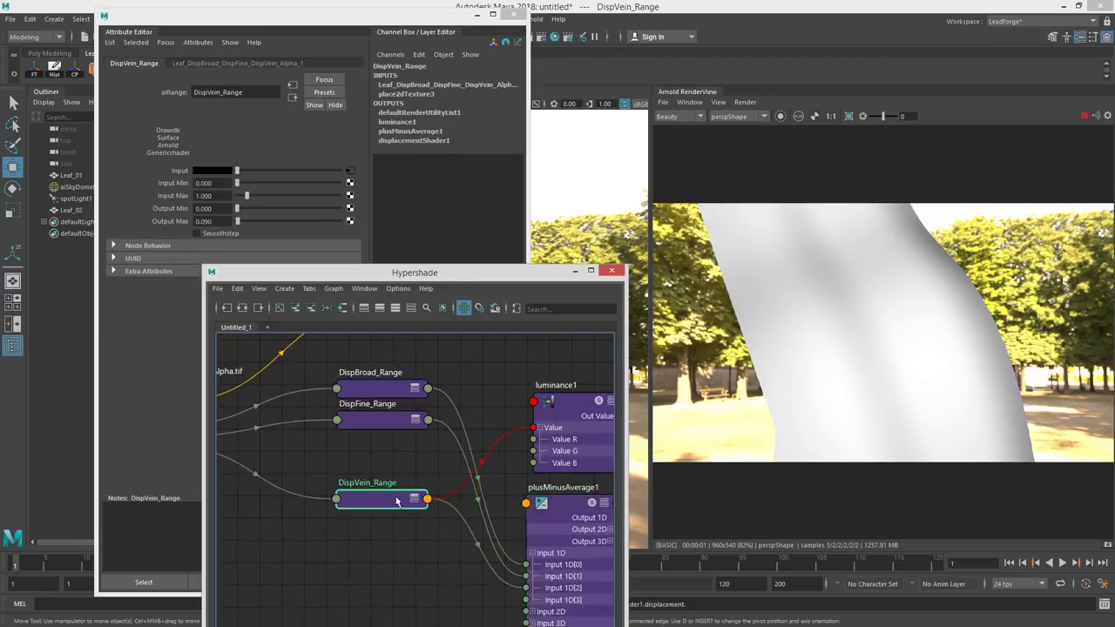
Set plusMinusAverage1's operation to Average and check the combined displacement on the leaf.
left_click(379, 384)
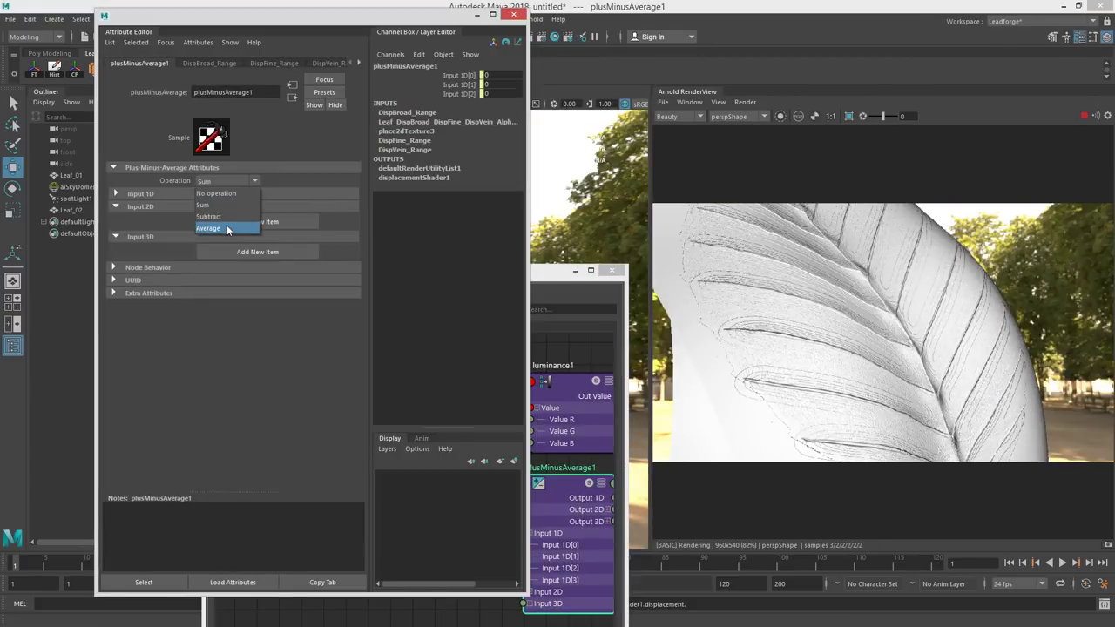
left_click(222, 228)
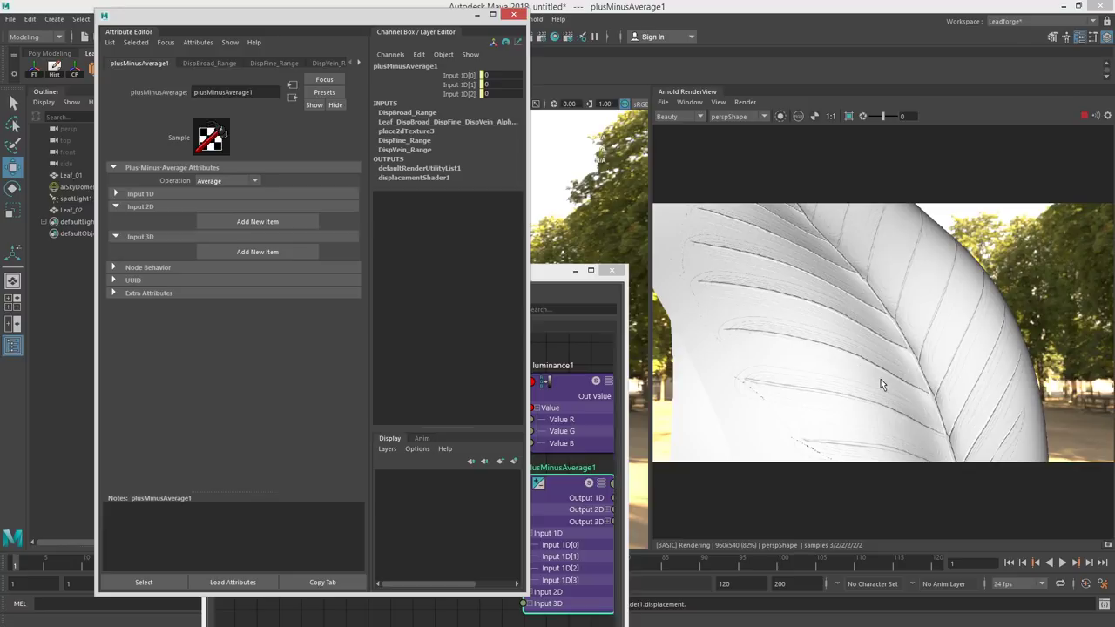
left_click_drag(881, 380, 920, 288)
Show the 3D Manipulation and Debug Shading icons in the Arnold RenderView and set the debug shading mode to Shading.
left_click(689, 102)
mouse_move(783, 206)
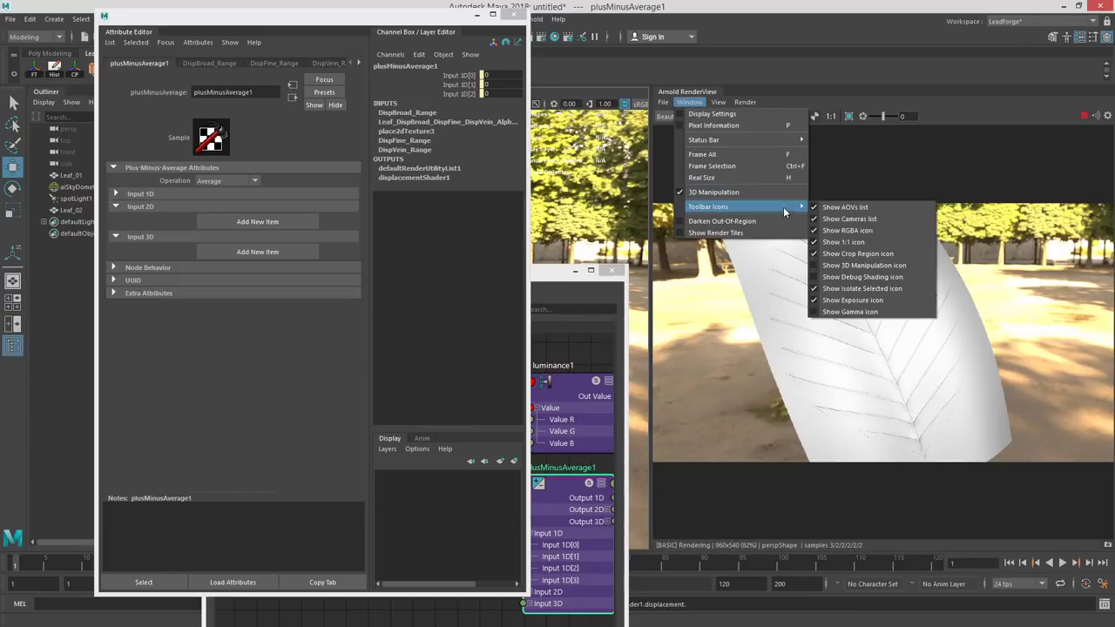
left_click(865, 265)
left_click(689, 102)
left_click(864, 277)
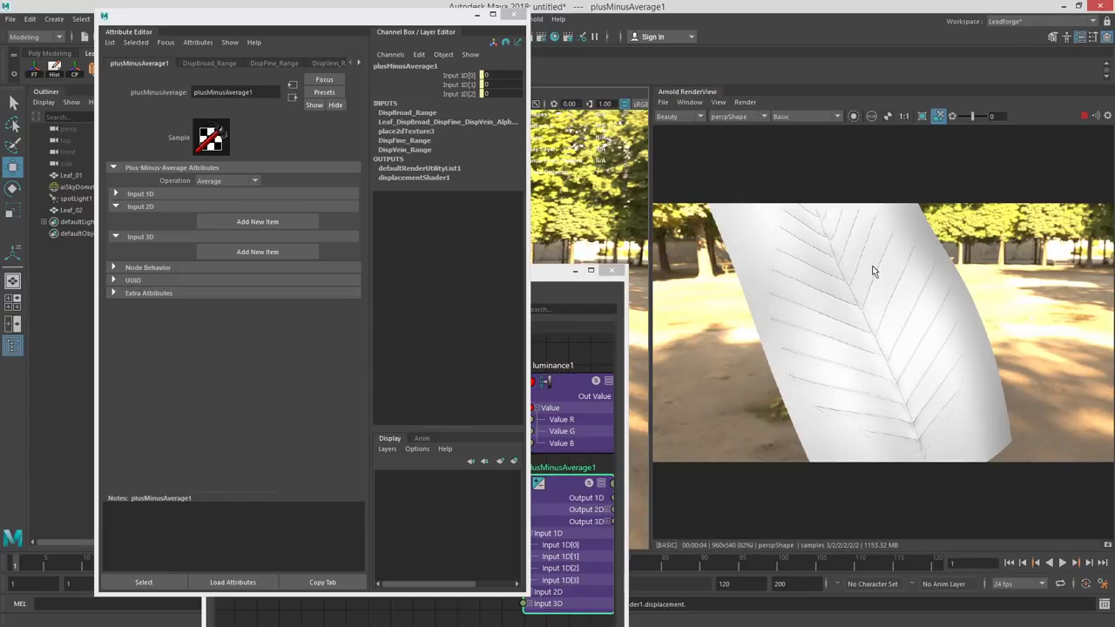
left_click(814, 114)
left_click(810, 124)
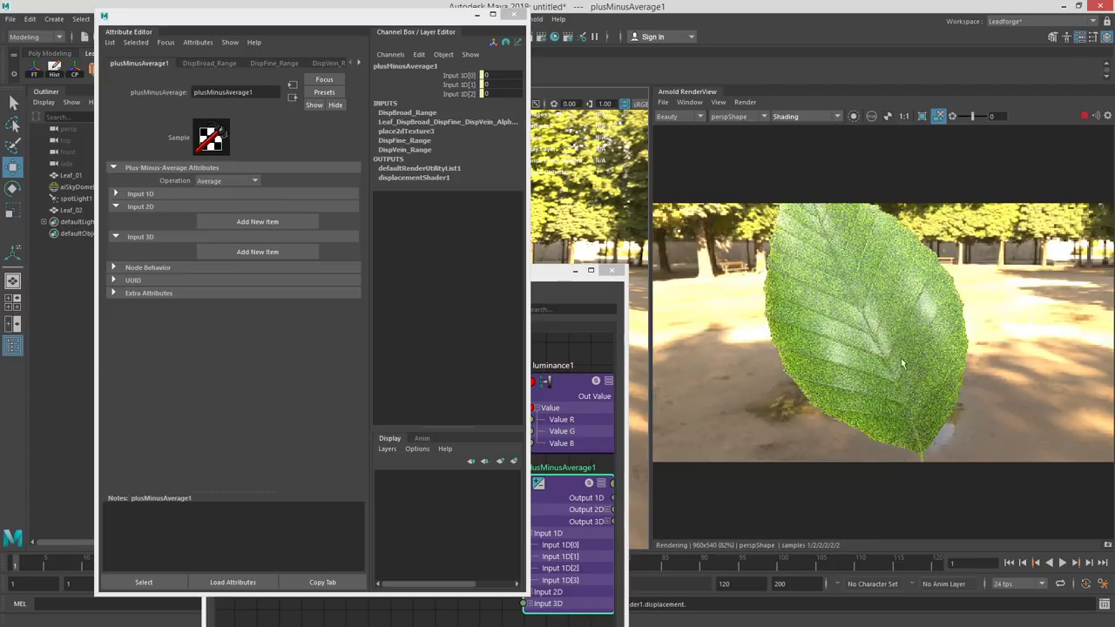
left_click_drag(892, 359, 776, 343)
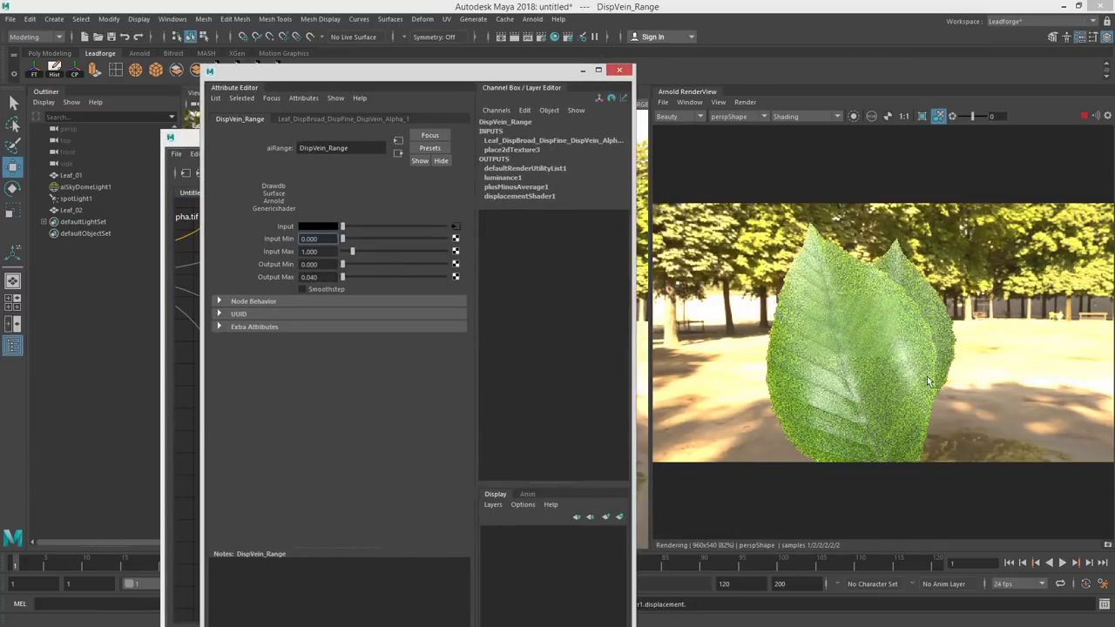
Inspect the leaf's specular response from several angles and set Roughness_Range's output max to 0.44.
left_click_drag(930, 377, 885, 322)
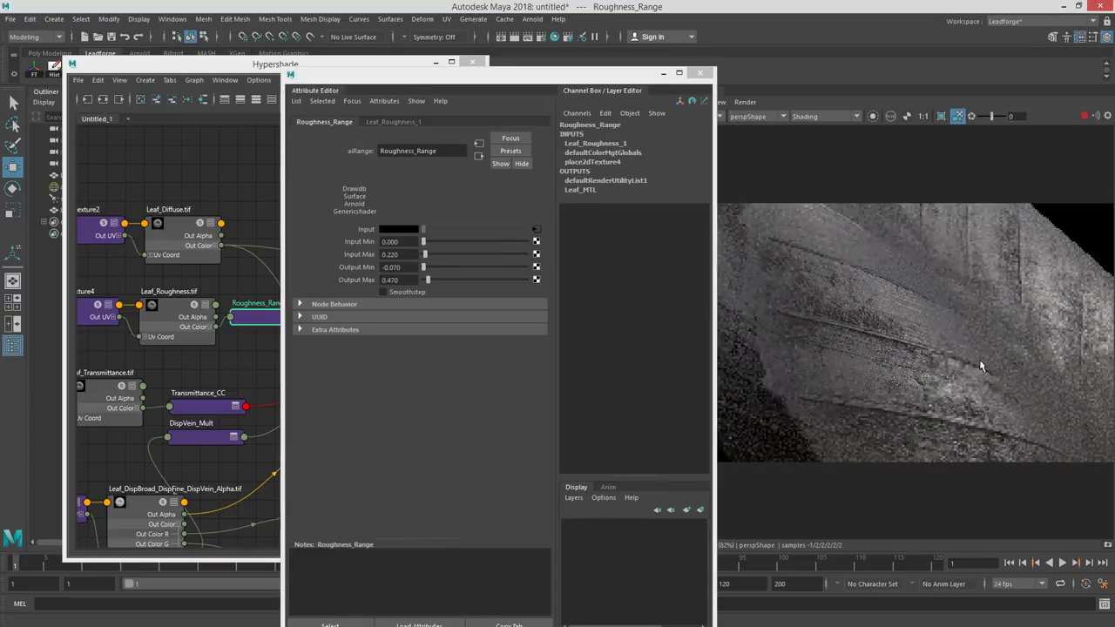
left_click_drag(890, 357, 860, 362)
left_click_drag(854, 425, 898, 375)
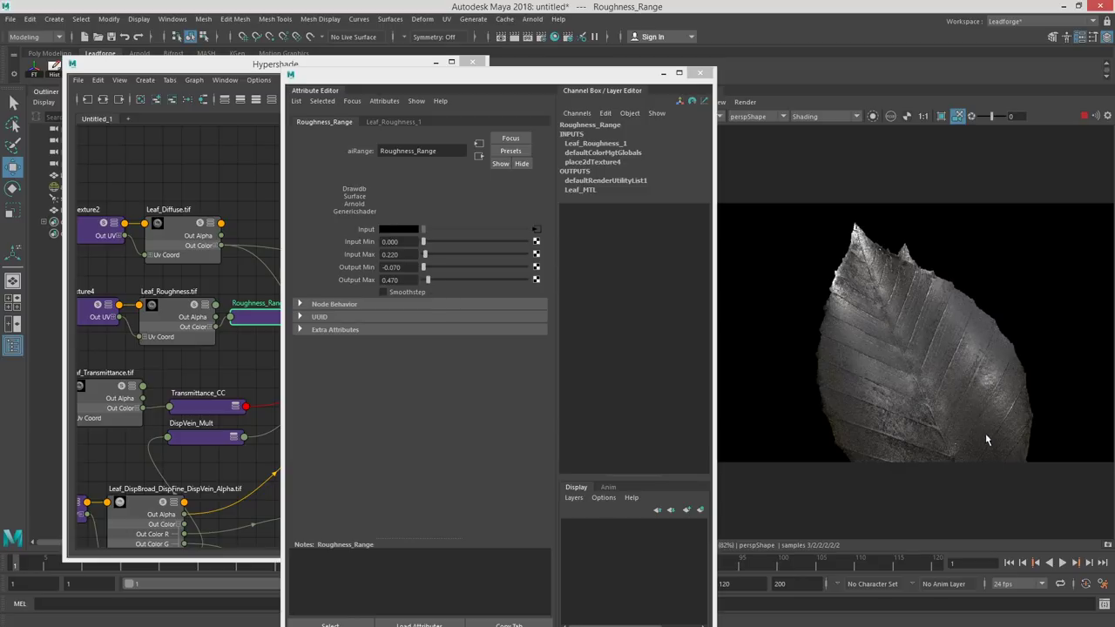
left_click_drag(993, 430, 784, 304)
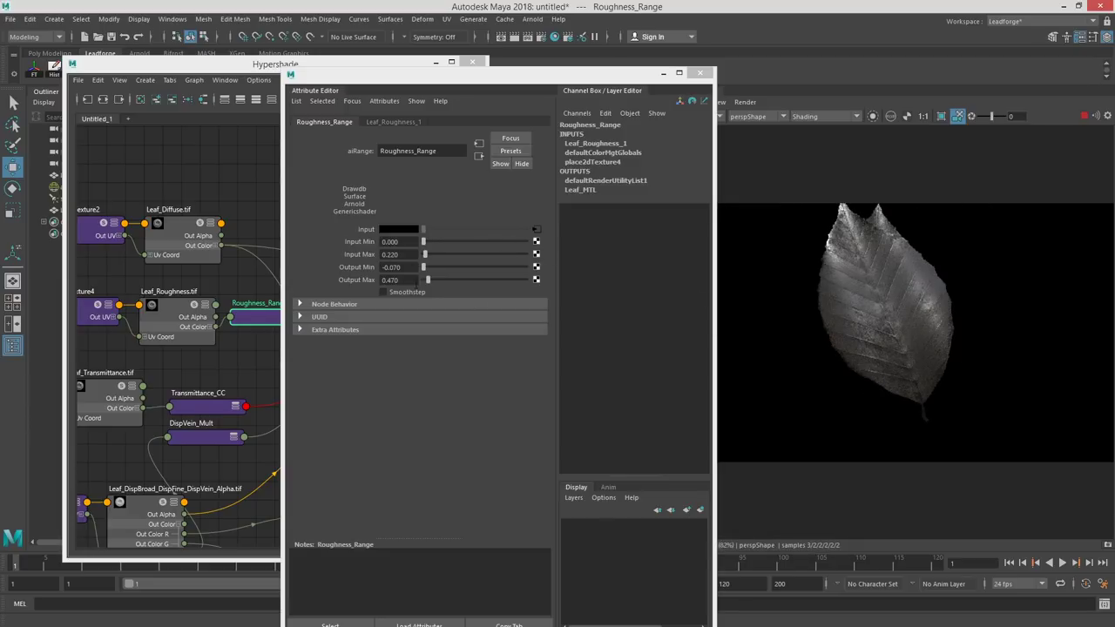
left_click_drag(428, 280, 427, 280)
Switch the displayed AOV from specular_direct back to Beauty and check the leaves from another angle.
left_click_drag(836, 279, 828, 133)
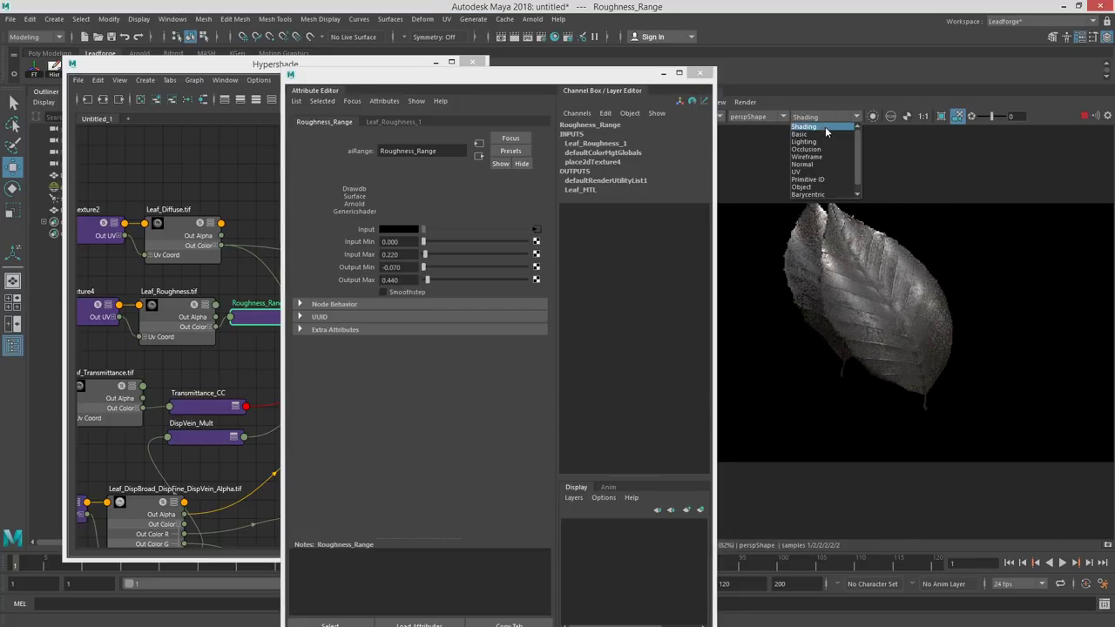
left_click_drag(645, 74, 518, 47)
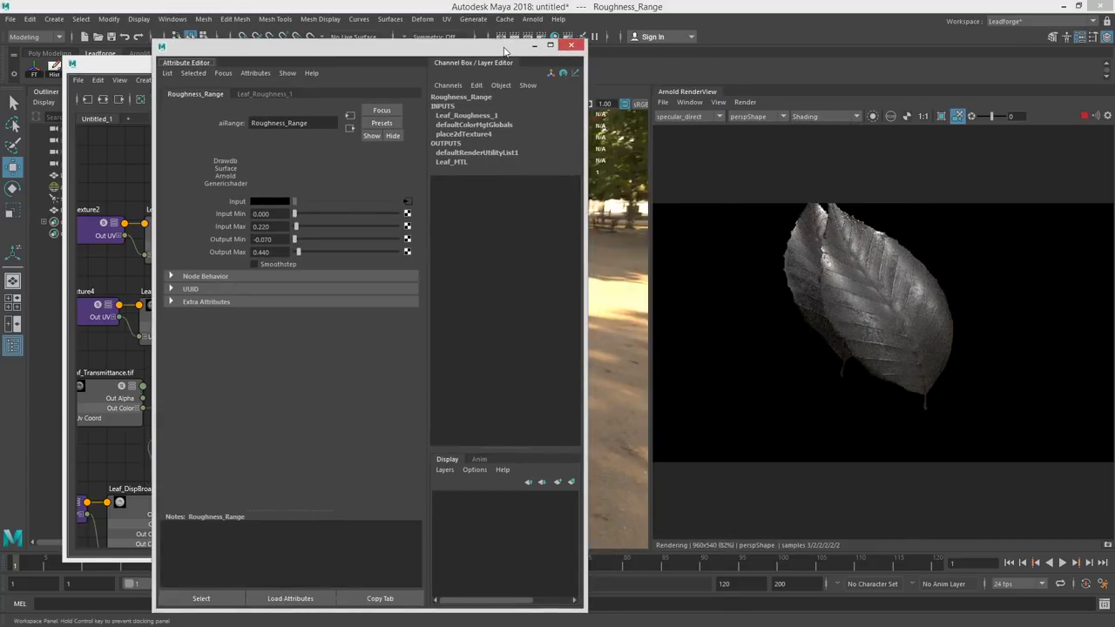
left_click(708, 117)
left_click(703, 127)
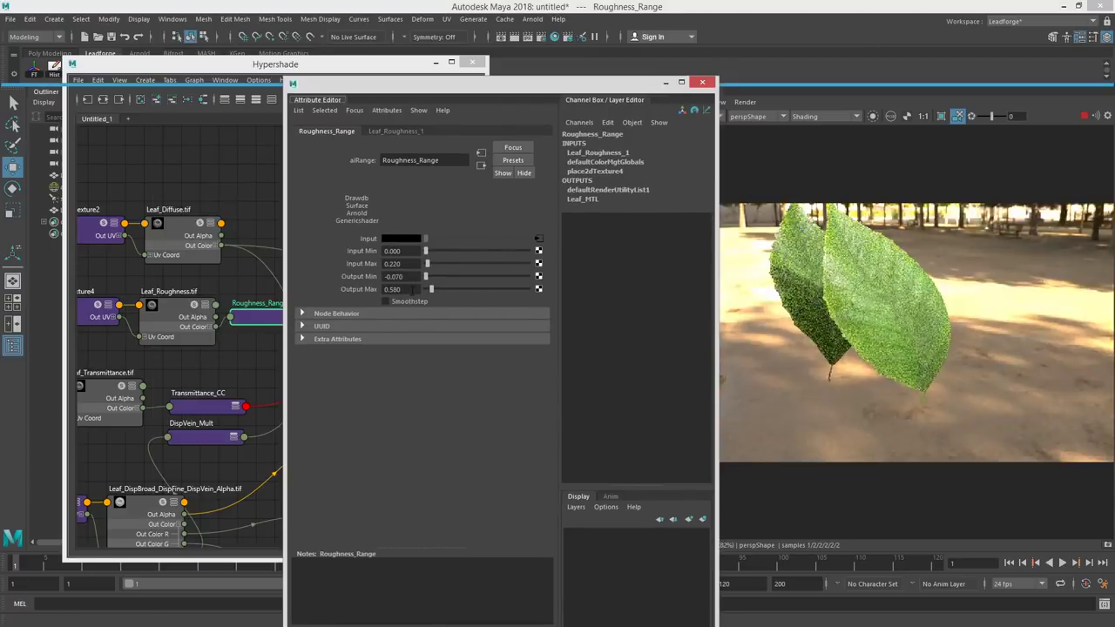
left_click_drag(880, 305, 985, 347)
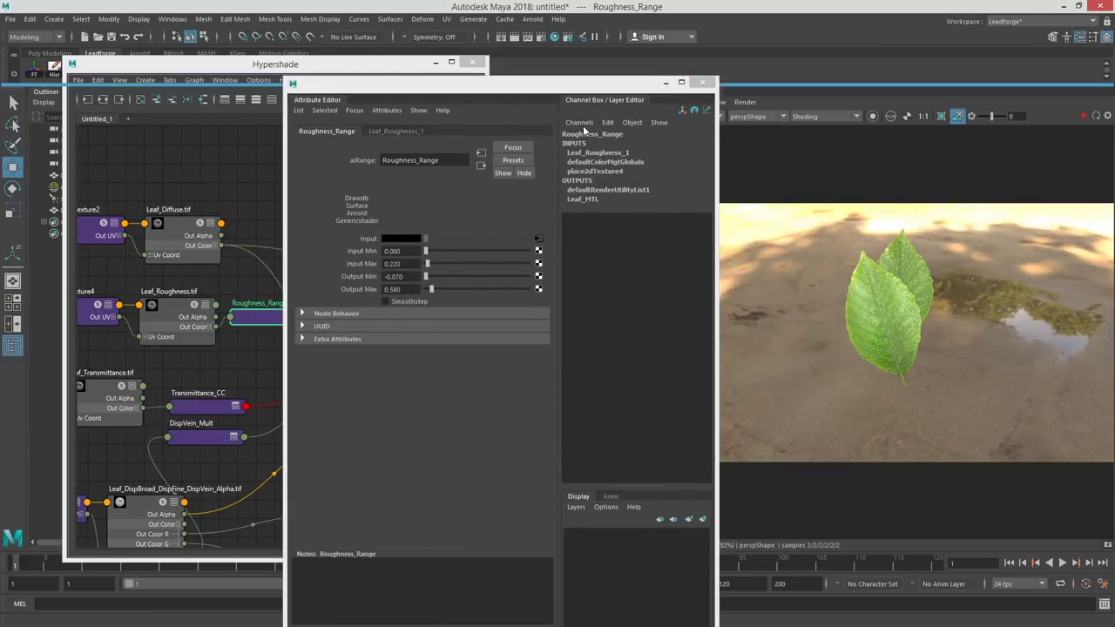
Move the Attribute Editor and Hypershade windows out of the way and view the leaves against the light.
left_click_drag(490, 88, 1114, 97)
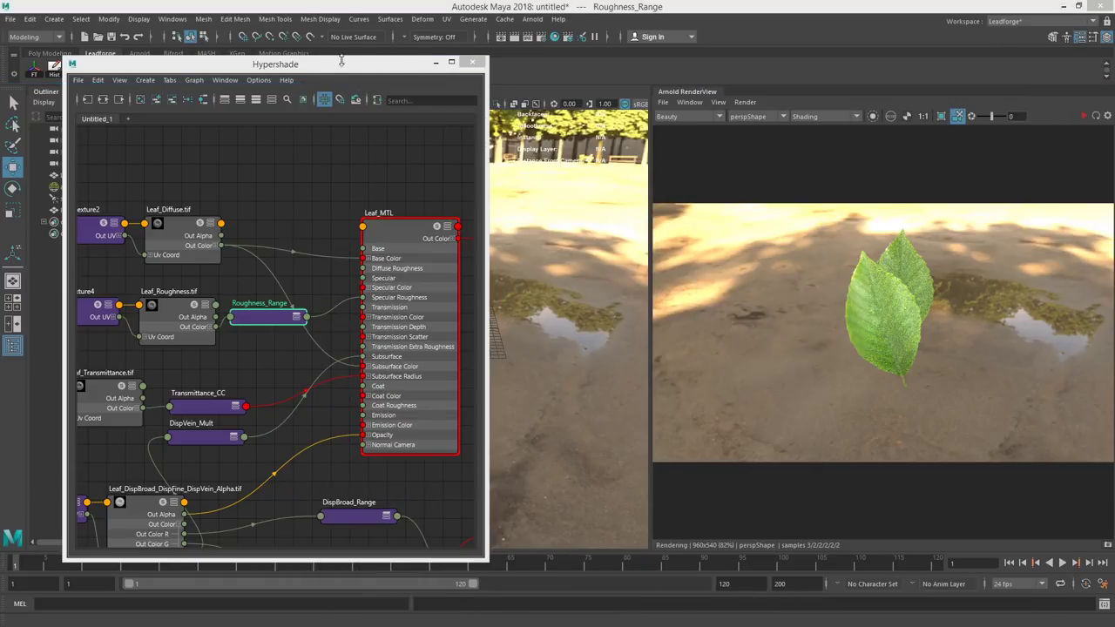
left_click_drag(339, 62, 1114, 122)
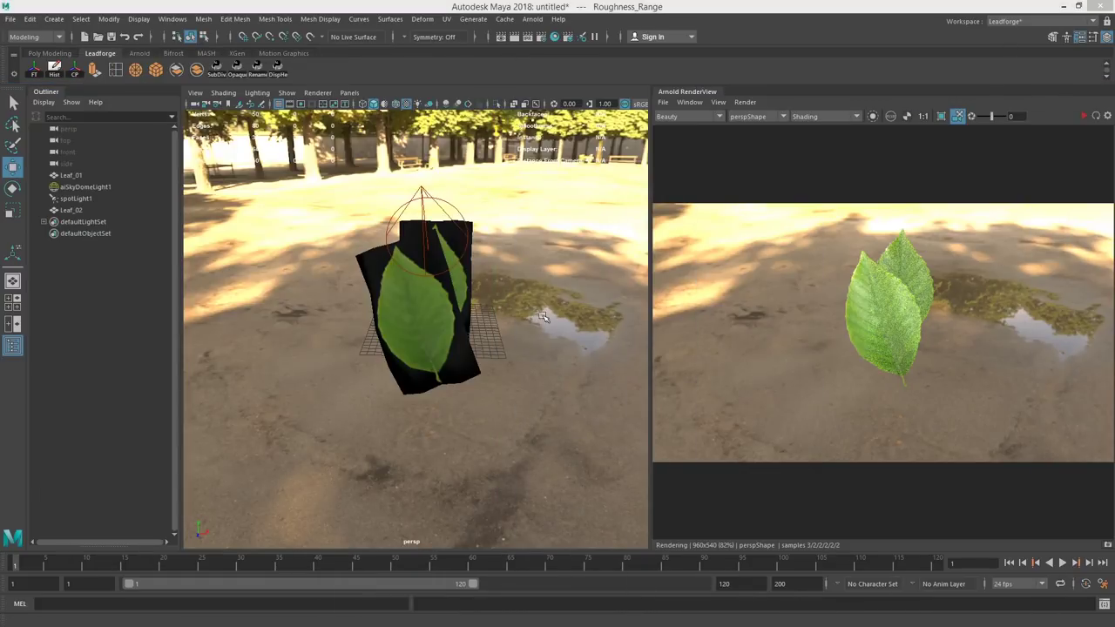
left_click_drag(438, 319, 558, 307)
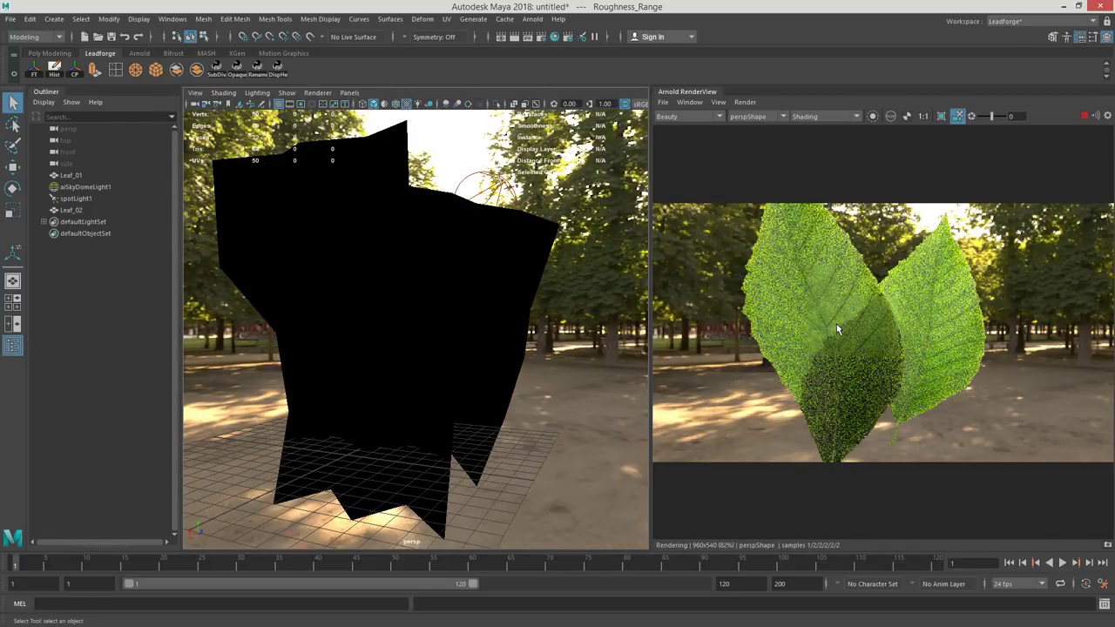